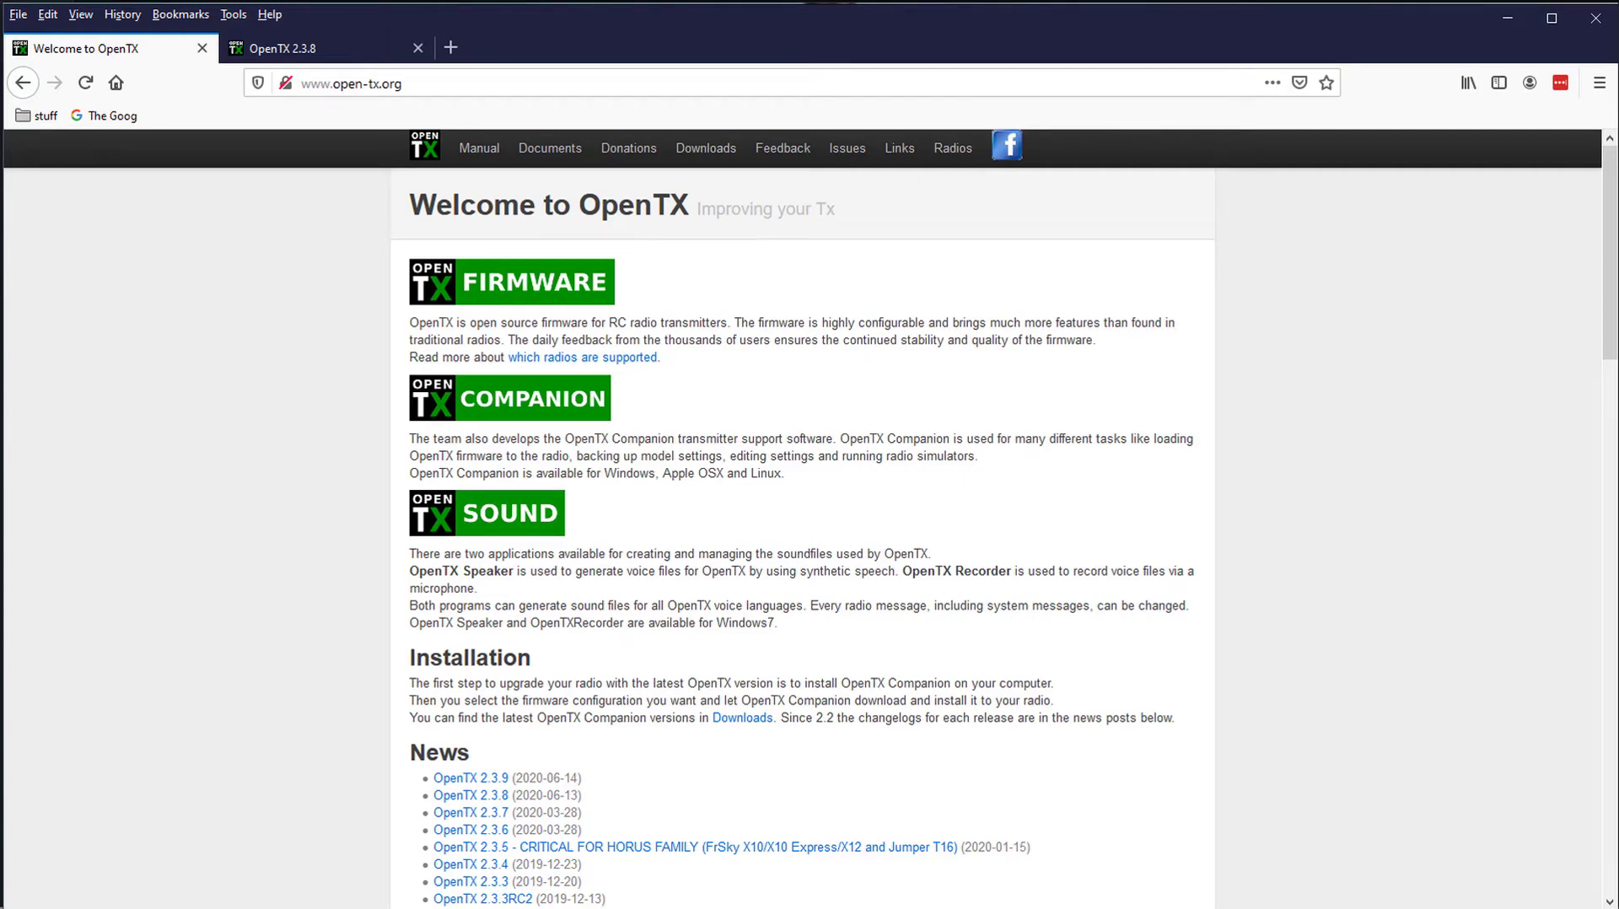
Open the OpenTX 2.3.9 news item and start the 'OpenTX Companion 2.3.9 - Windows Installer' download.
scroll(797, 447, "down", 5)
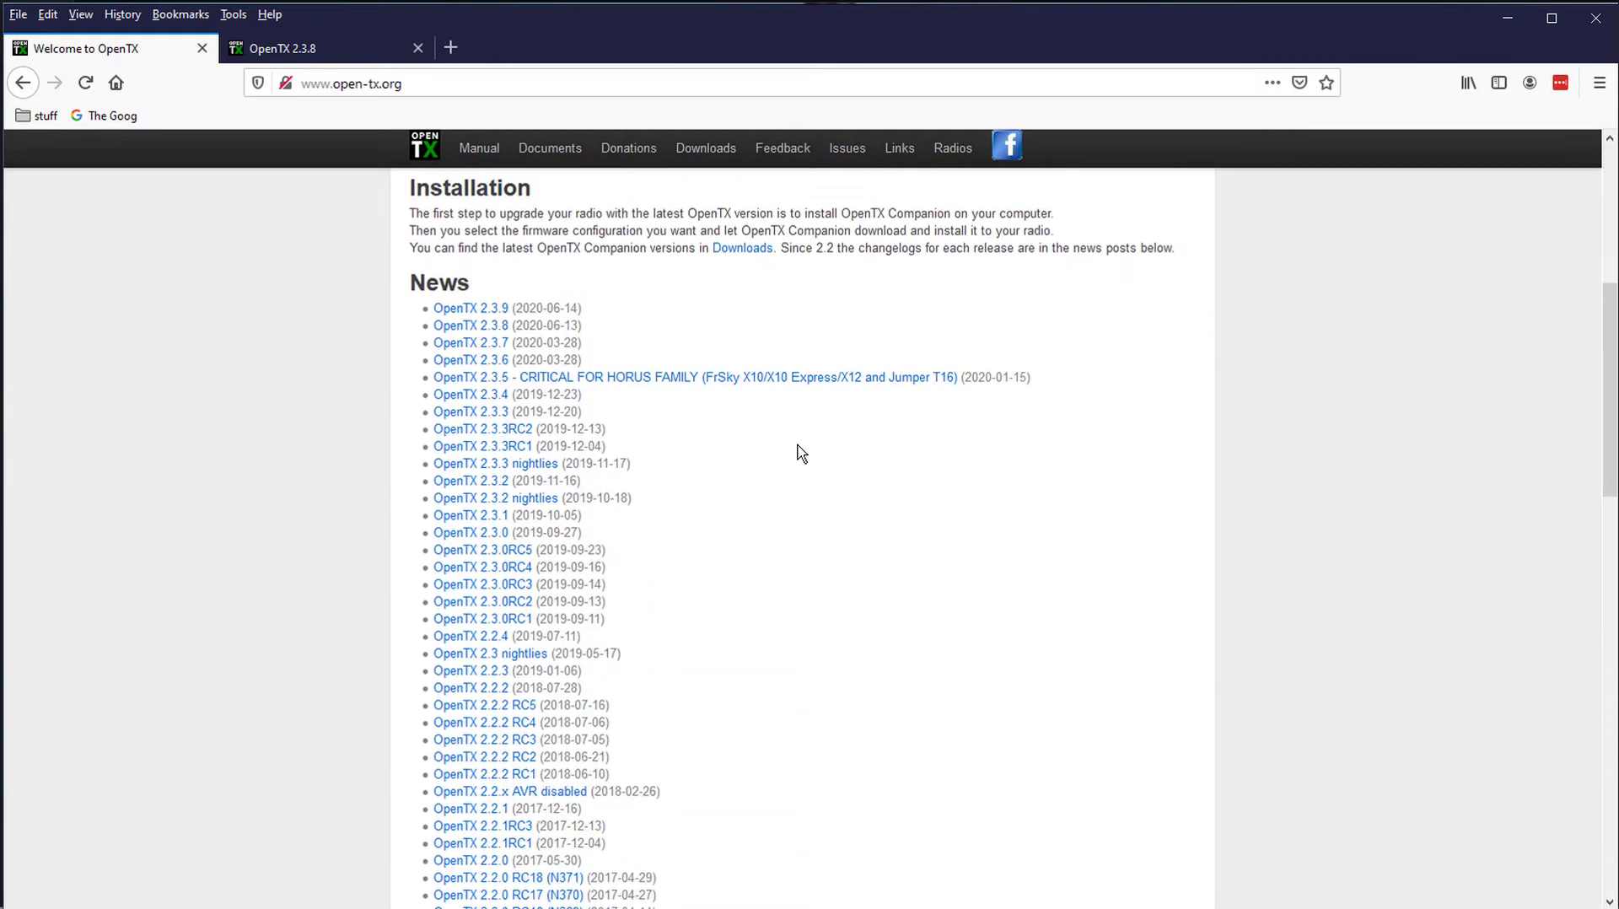
scroll(797, 453, "down", 2)
scroll(494, 333, "up", 2)
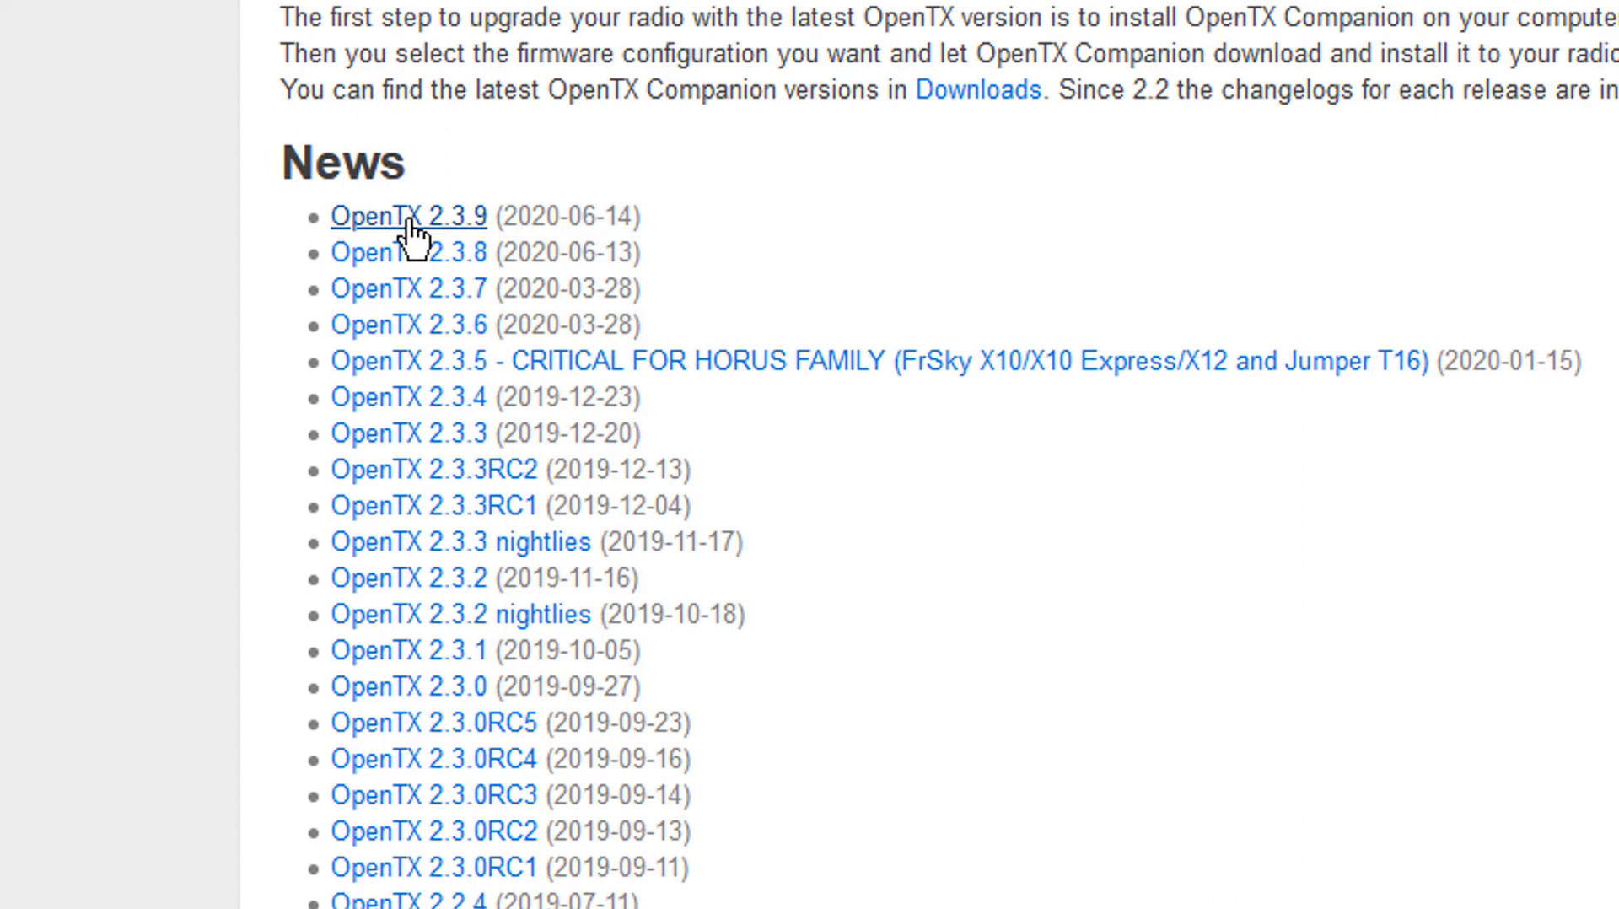
left_click(408, 221)
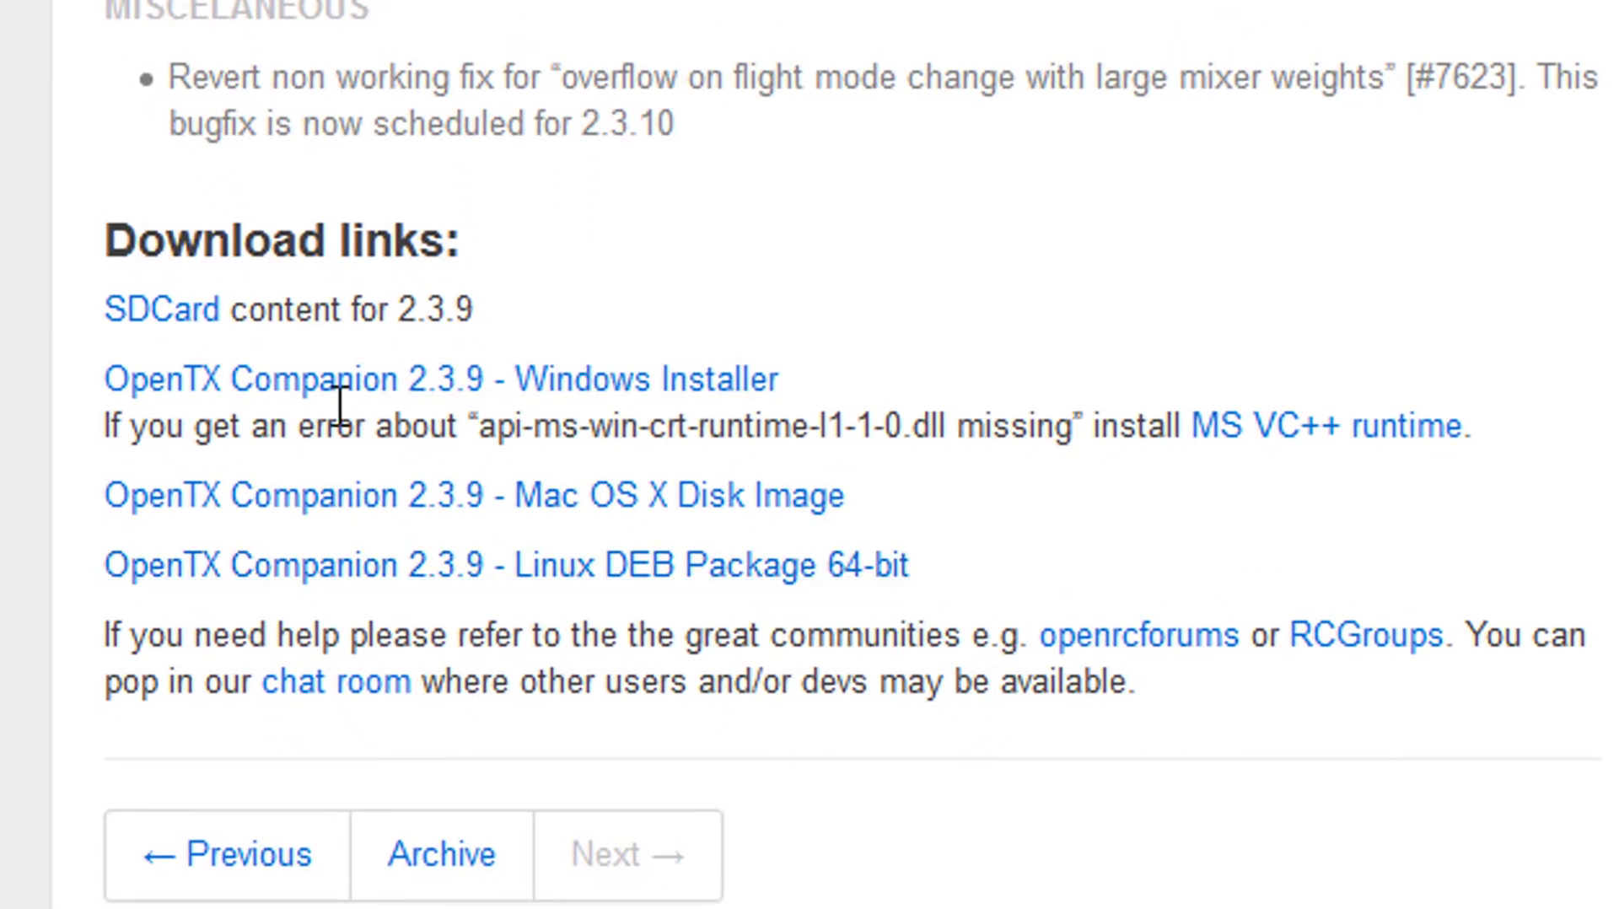
left_click(354, 378)
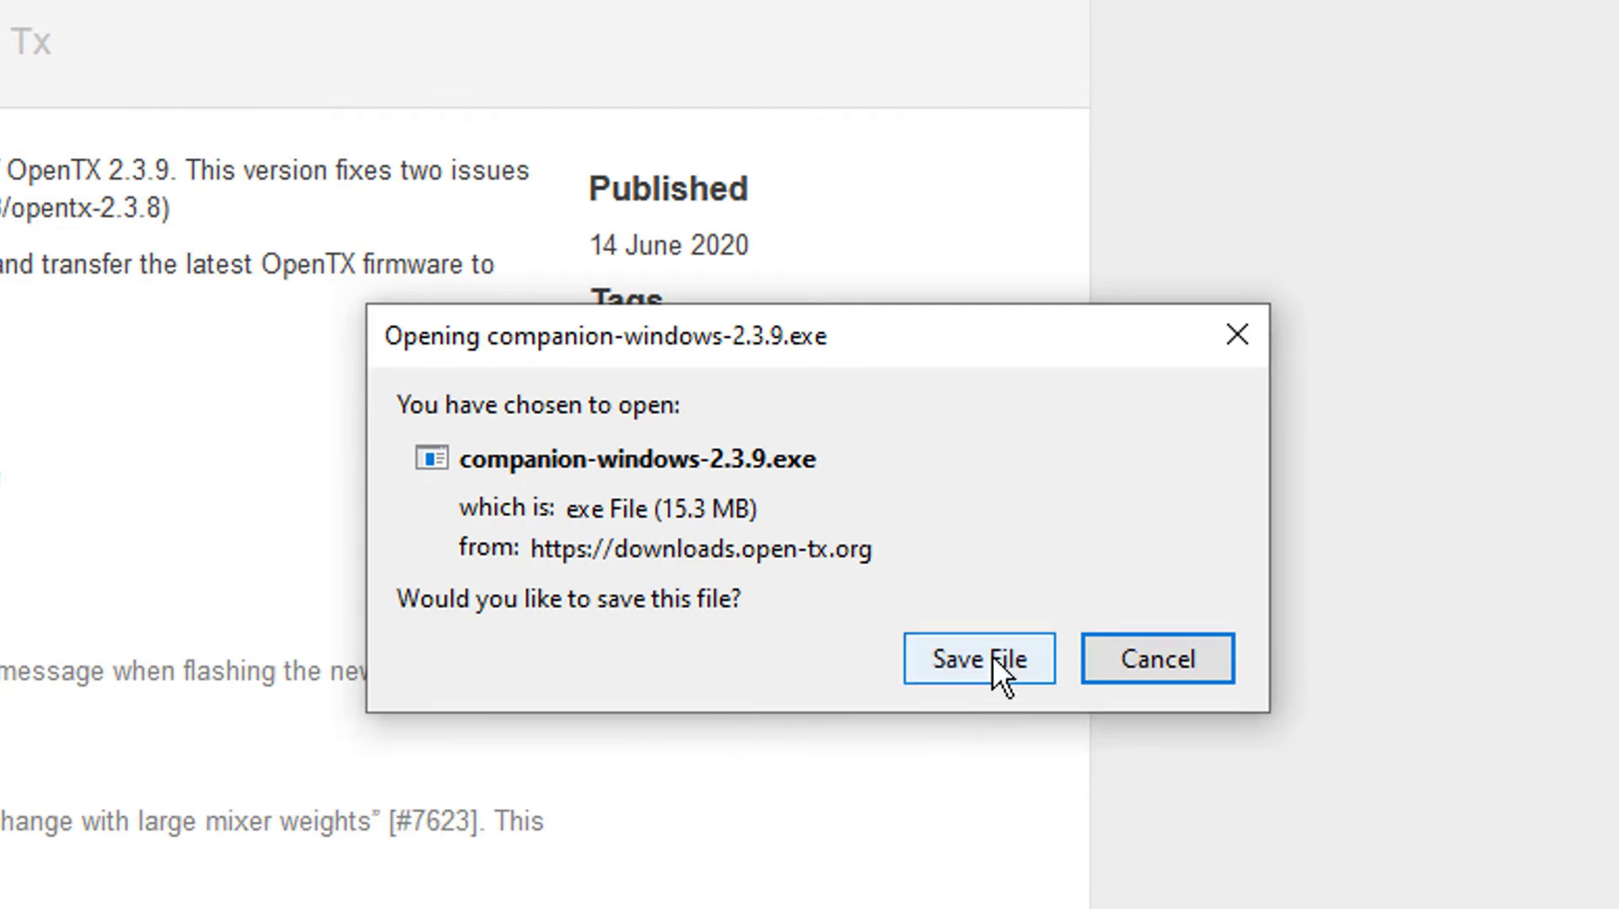
Save companion-windows-2.3.9.exe to disk and bring up Firefox's recent downloads list.
left_click(994, 651)
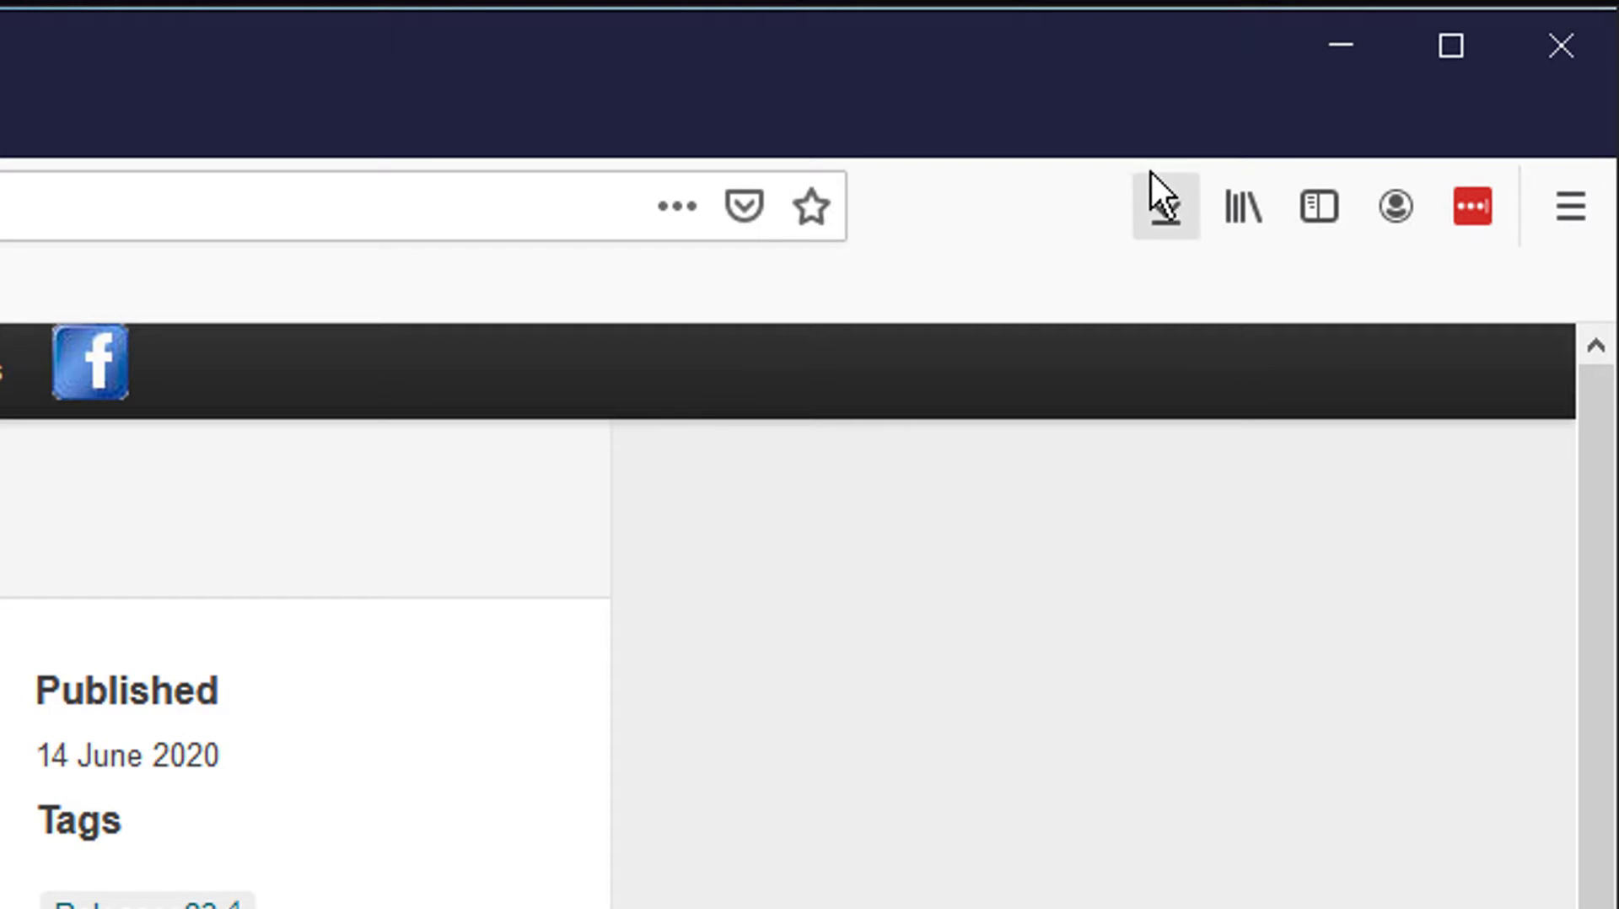
left_click(1169, 202)
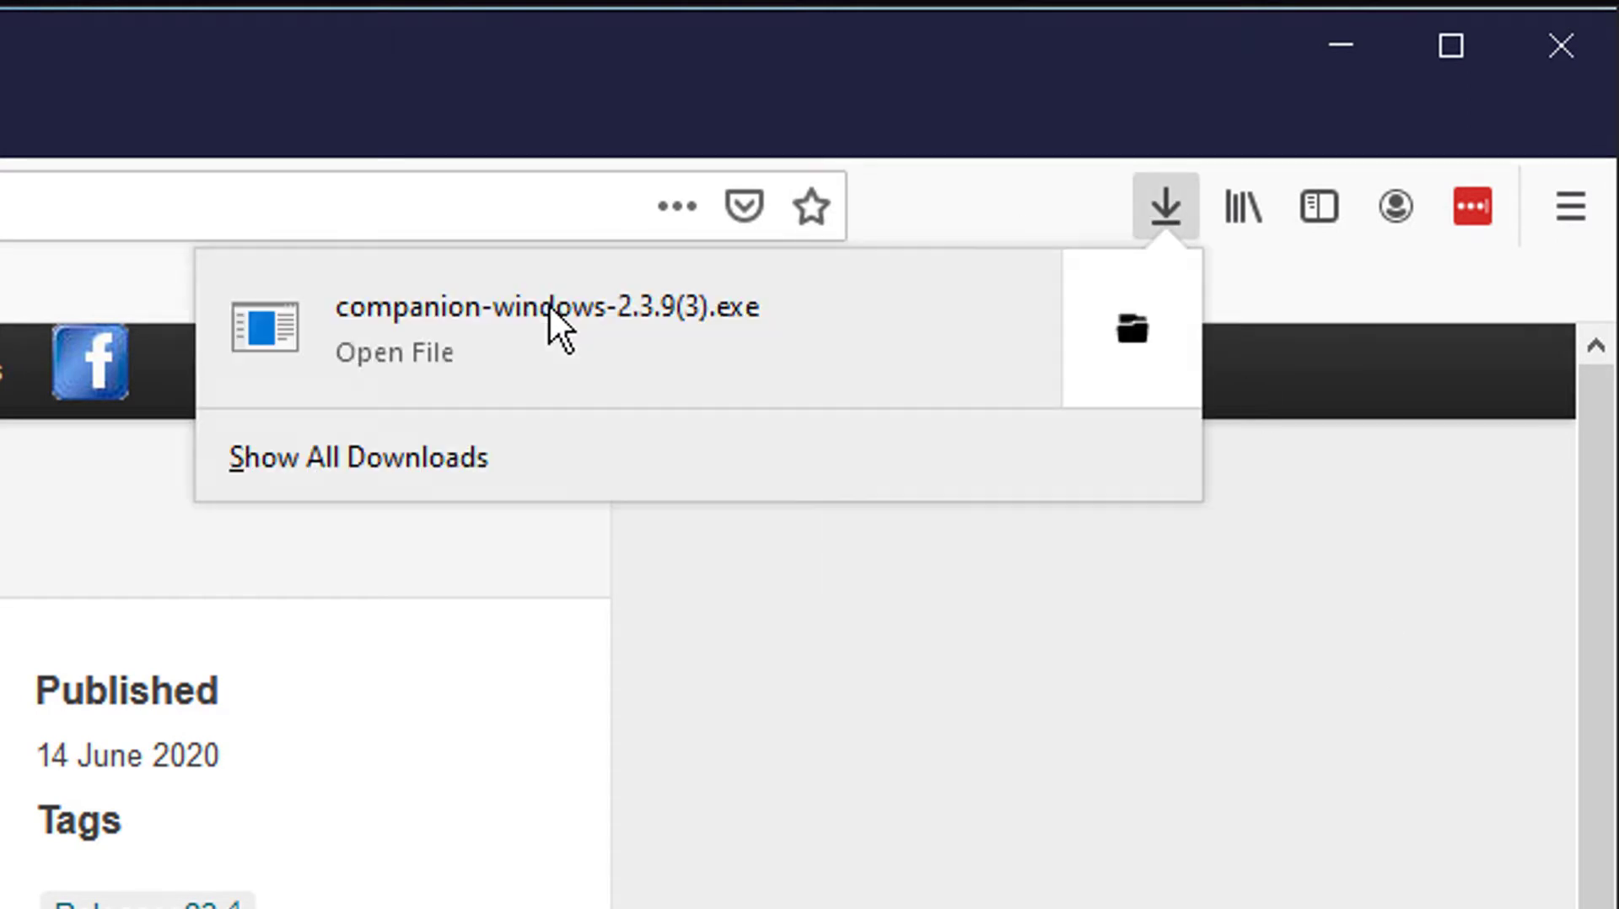
Run the Companion installer, accept the licence, keep default components, location and folder, then install and launch.
left_click(549, 303)
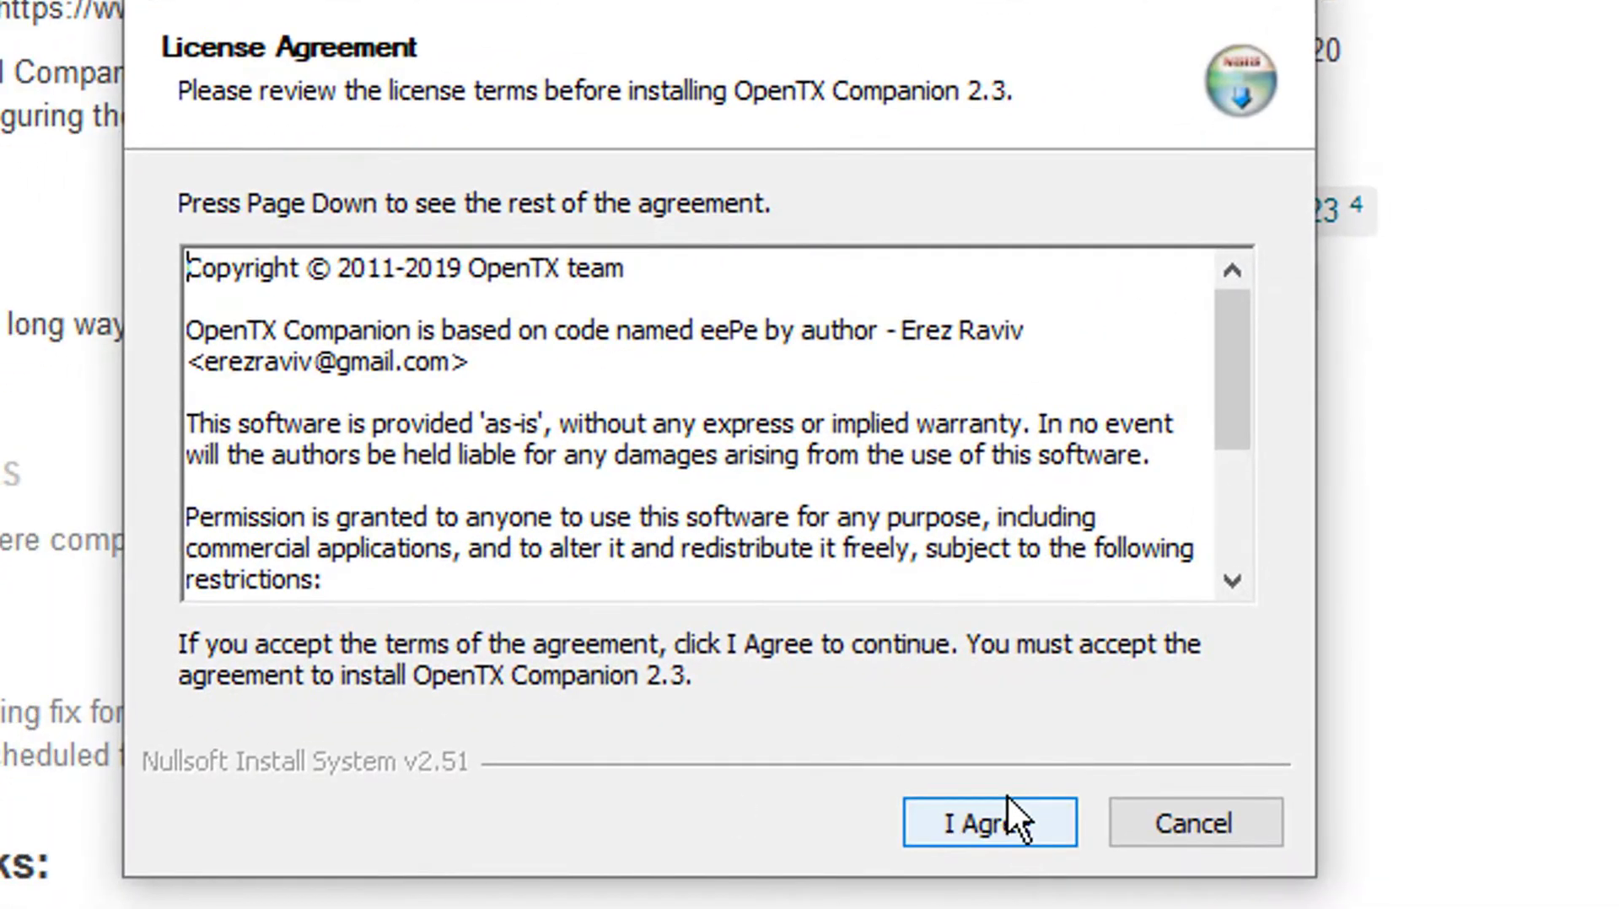
left_click(1008, 801)
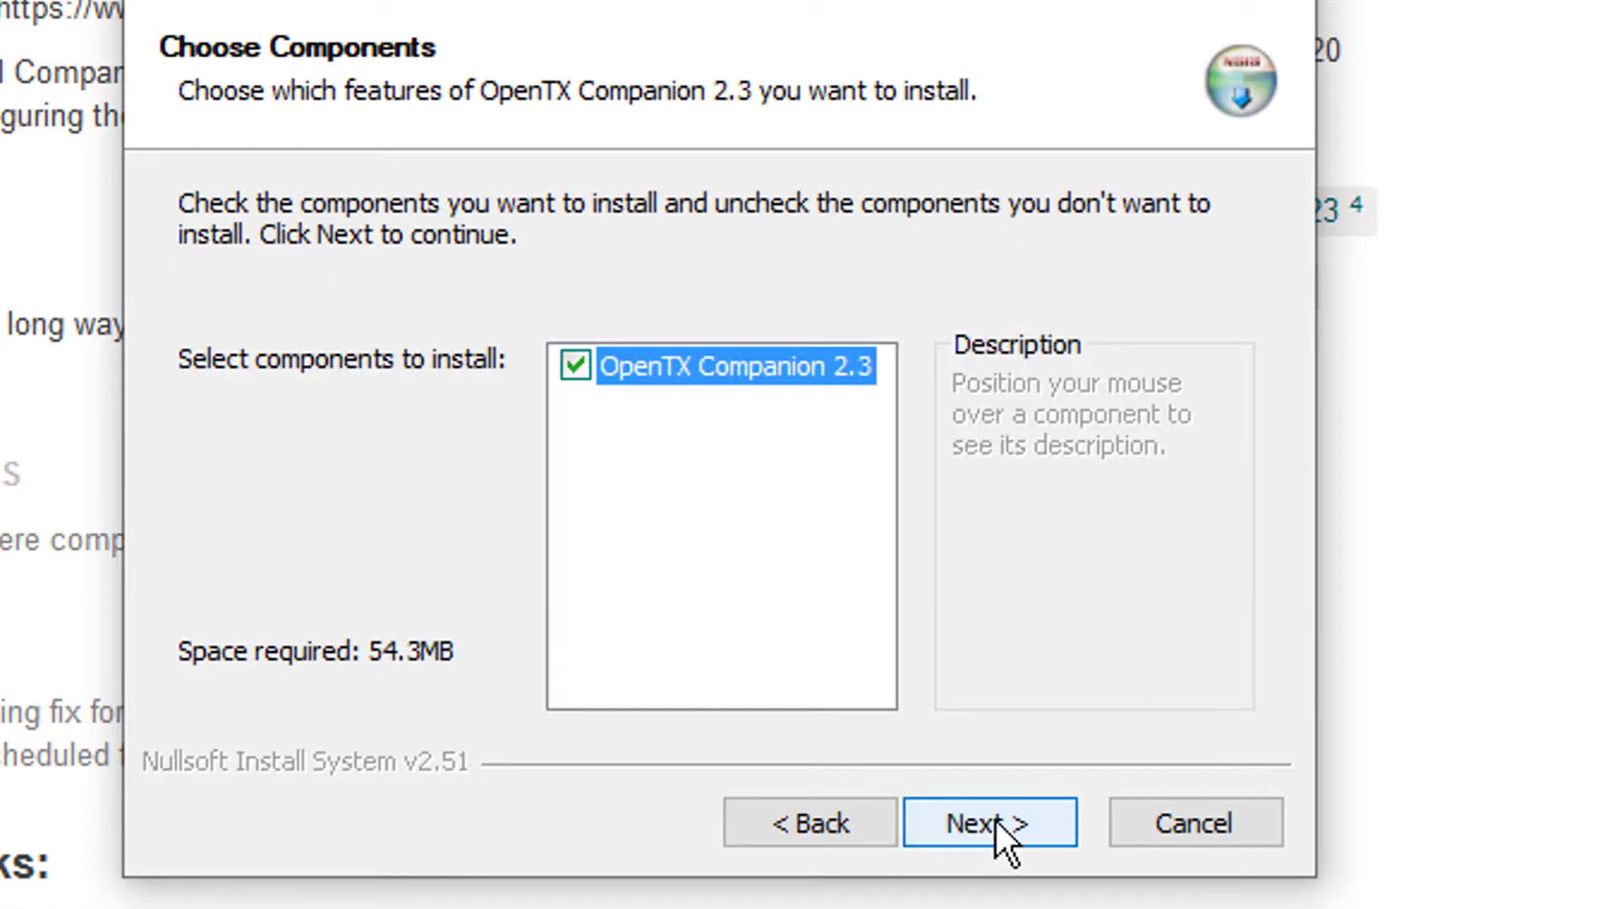
left_click(996, 822)
left_click(998, 822)
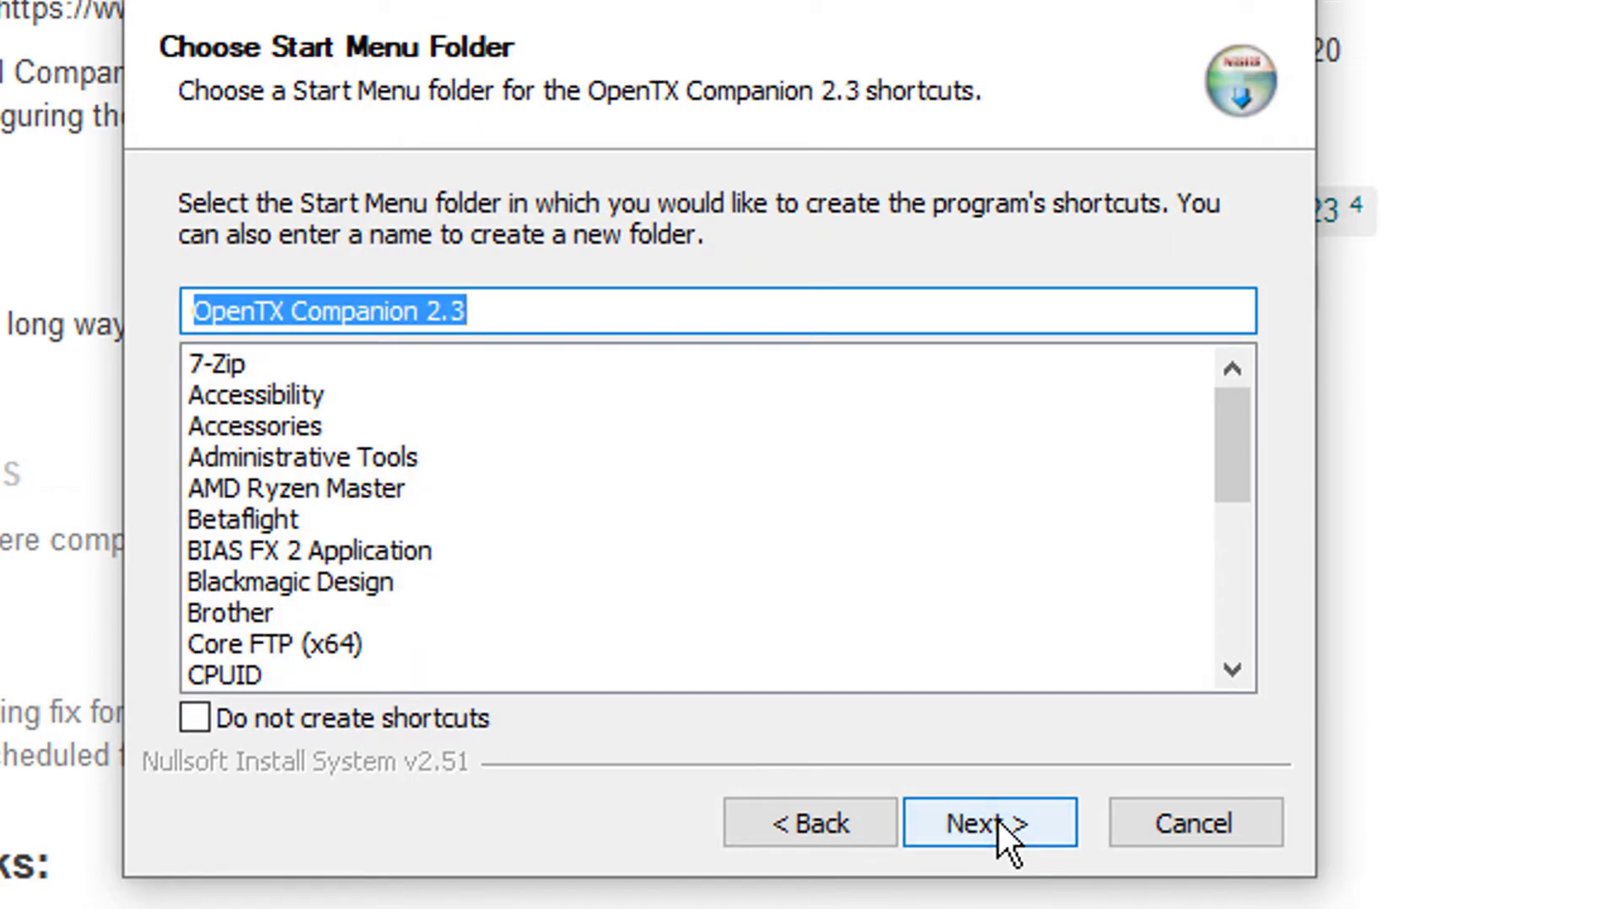
left_click(999, 821)
left_click(996, 821)
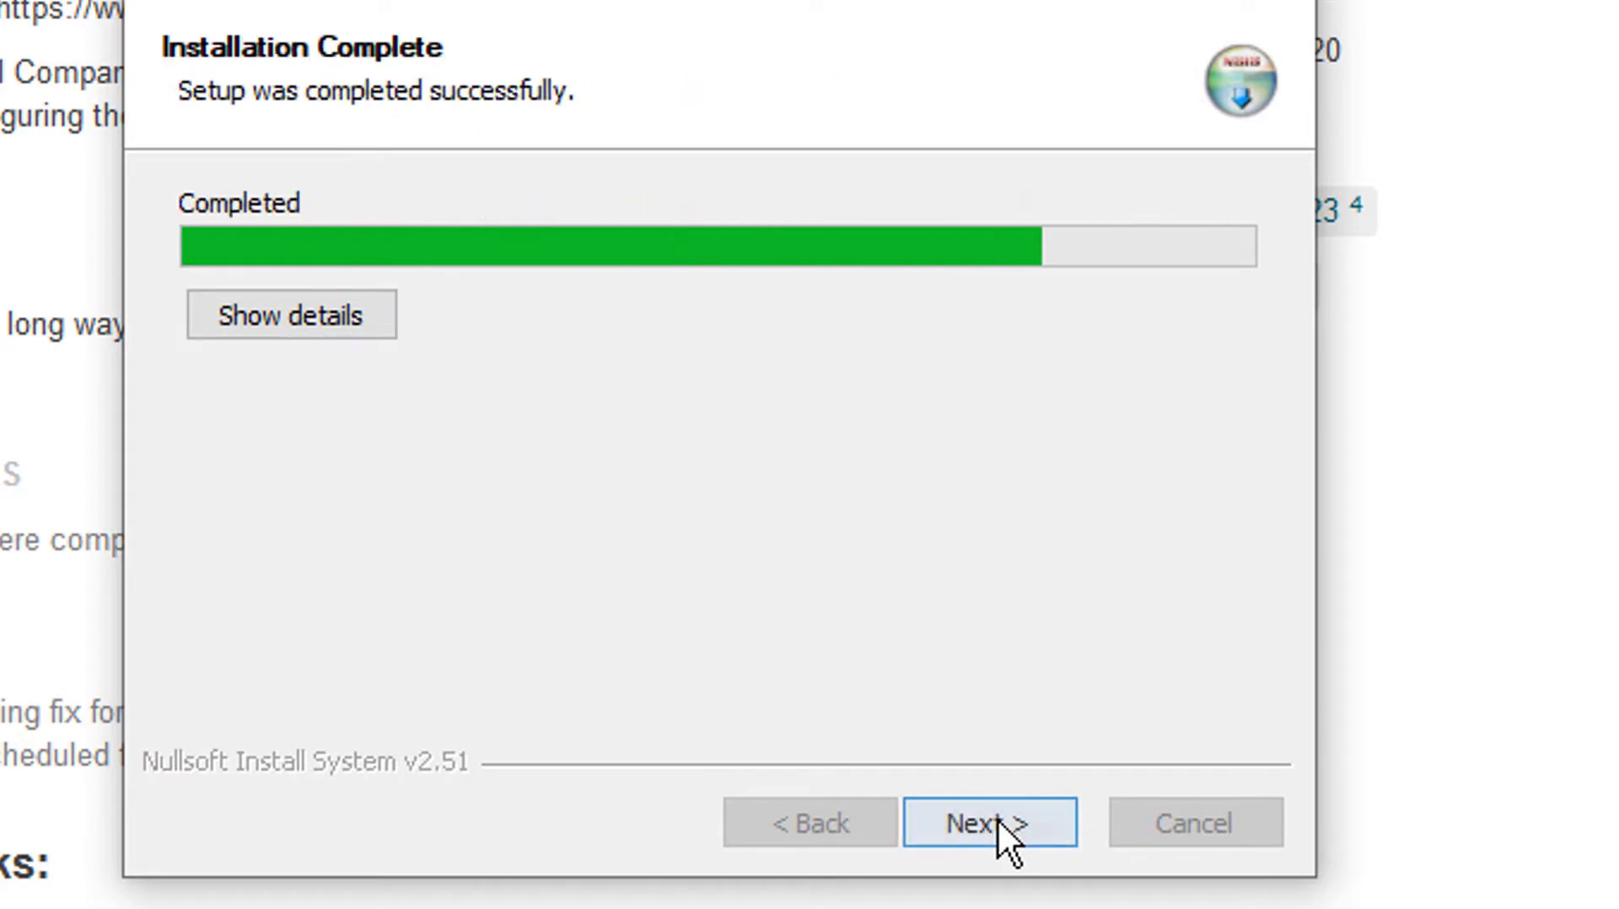
left_click(1008, 822)
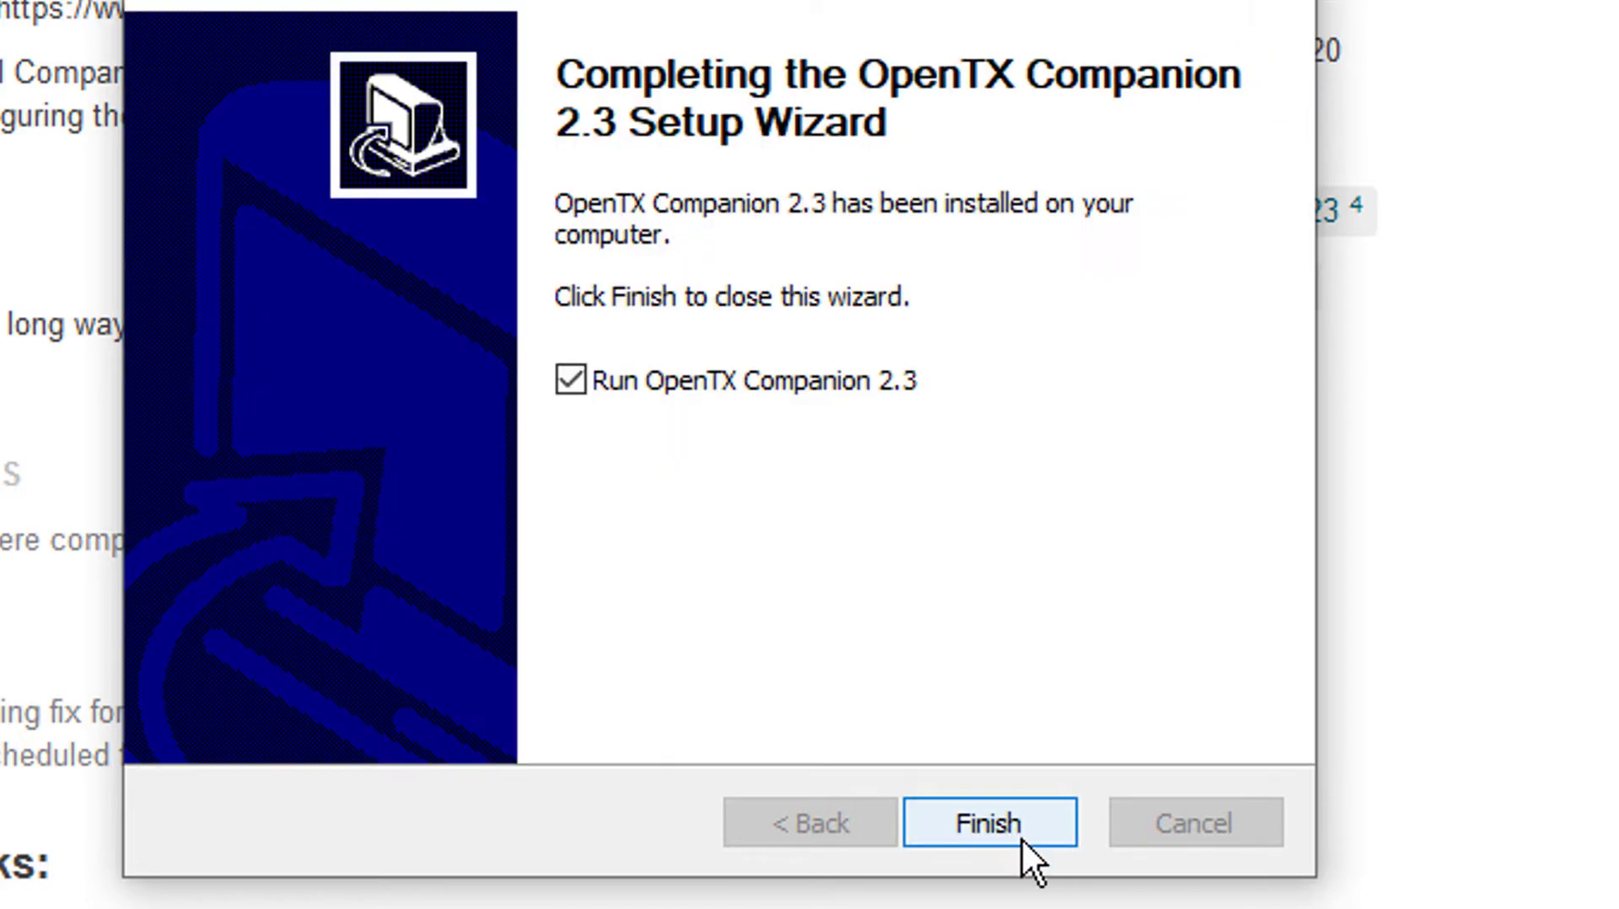
left_click(1004, 811)
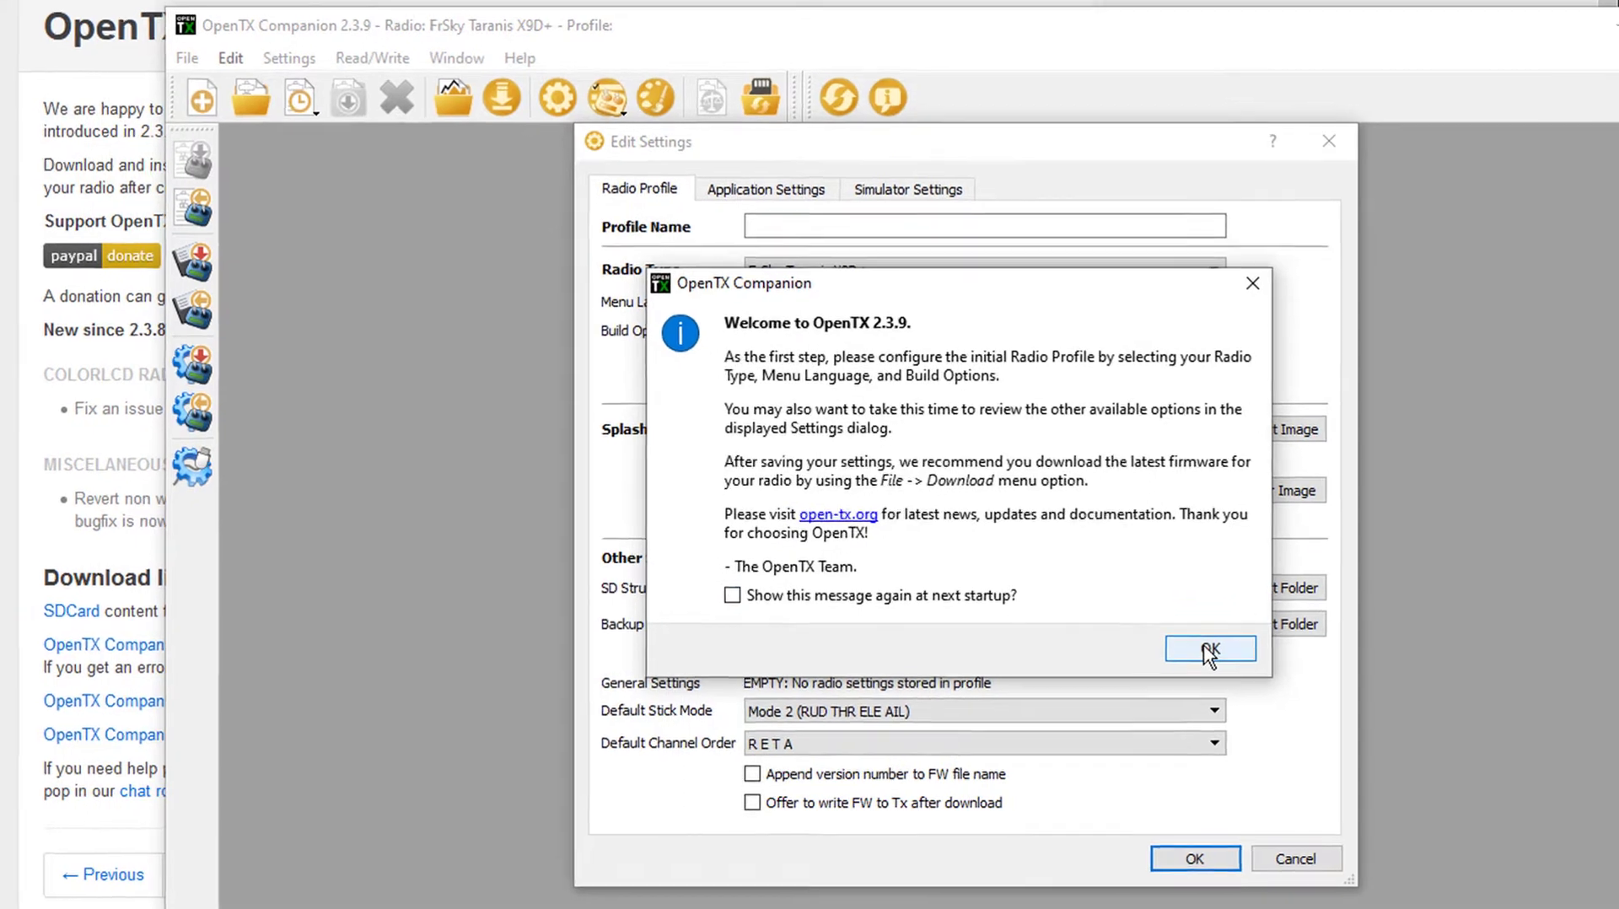
Dismiss the Welcome to OpenTX 2.3.9 message to reveal the Edit Settings profile.
left_click(1209, 649)
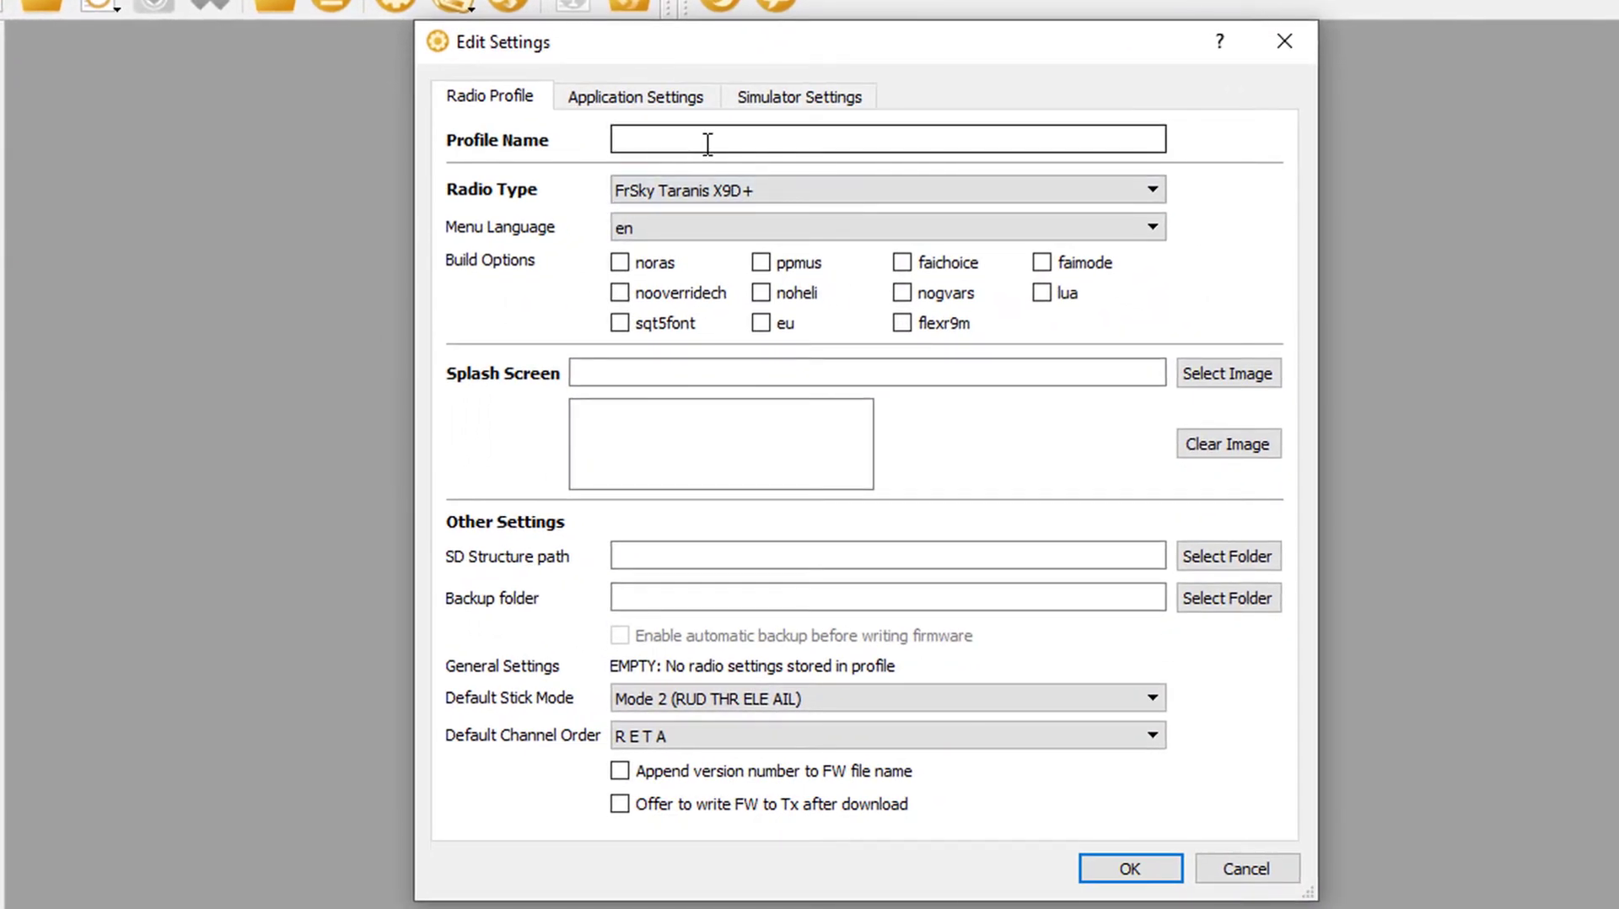
Enter profile name 'Radiomaster TX16S' and pick Radiomaster TX16s / TX16s Hall / TX16s Masterfire as radio type.
type("Radiomaster TX1")
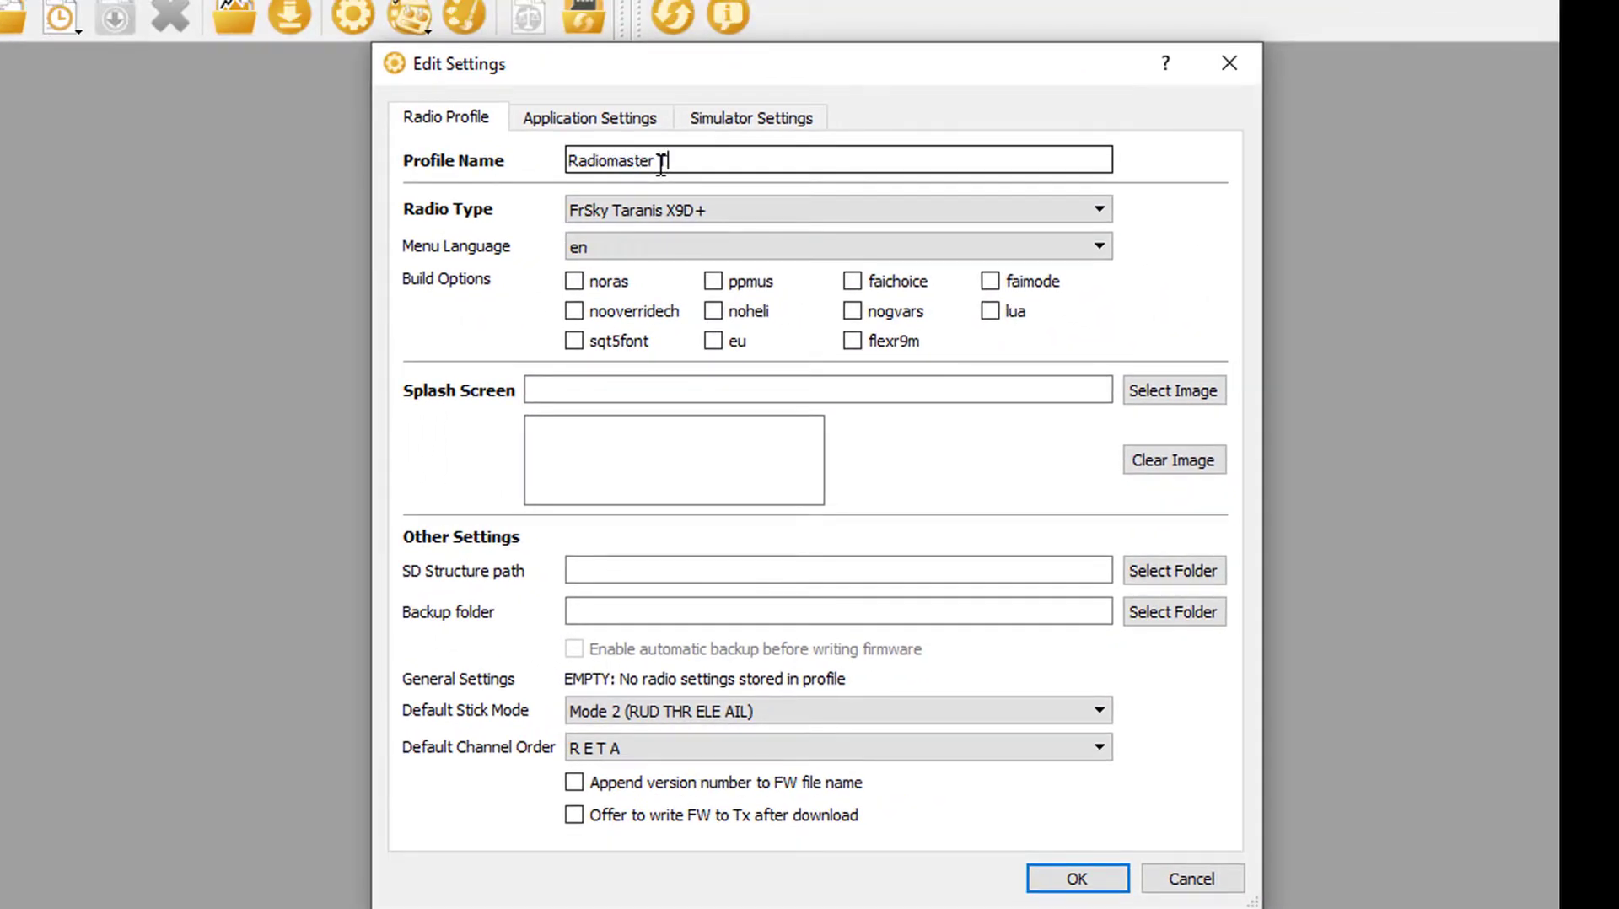
type("6S")
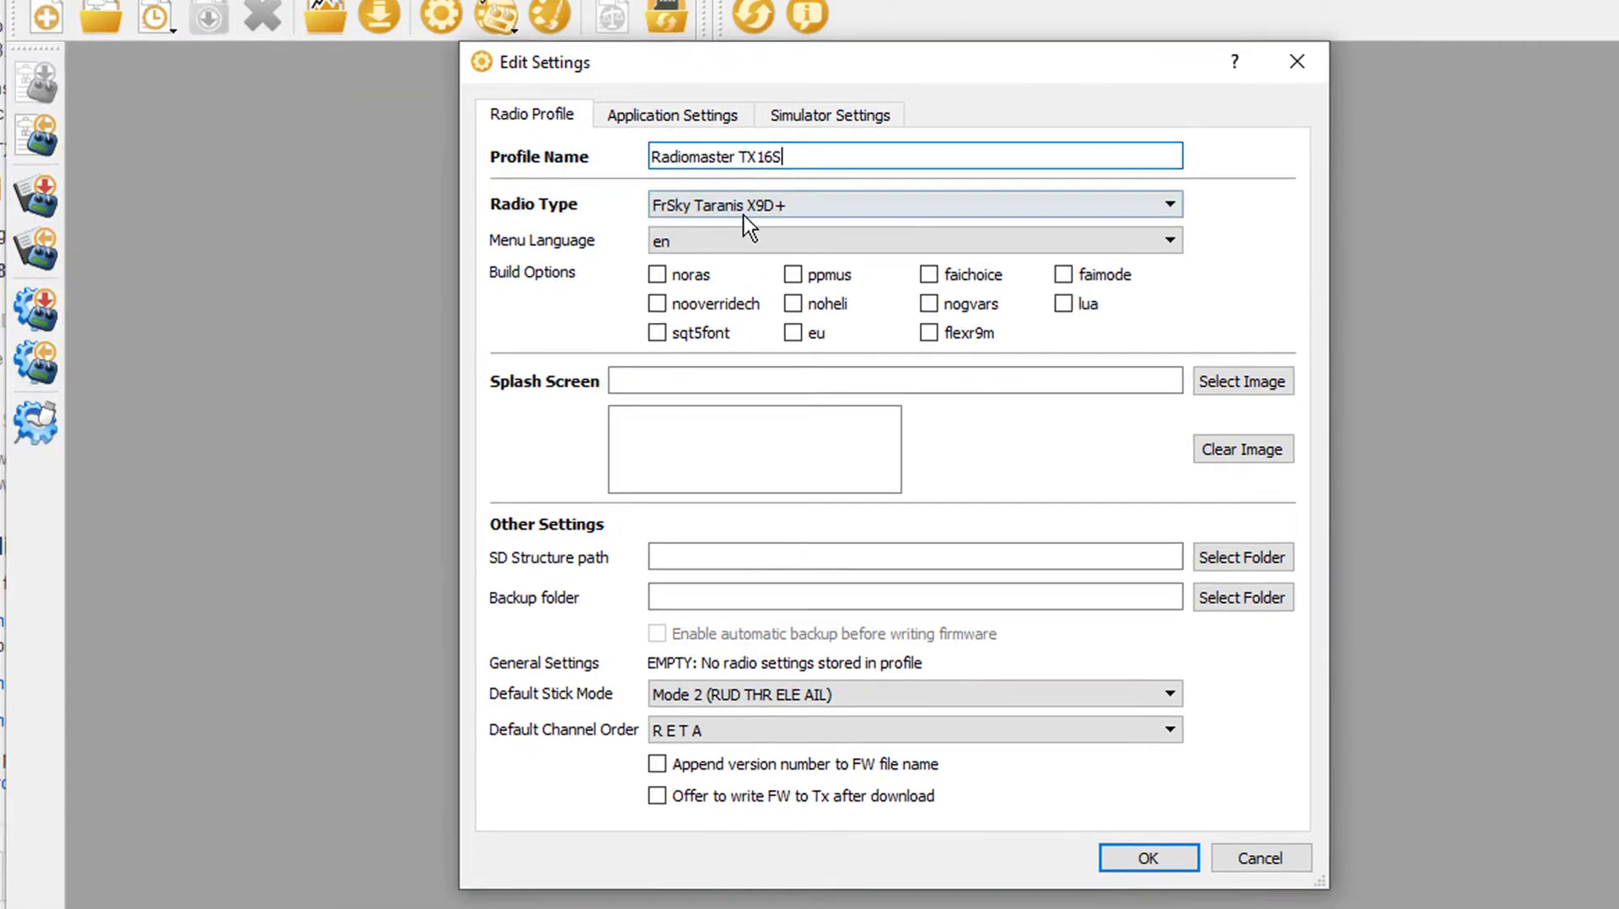
left_click(853, 203)
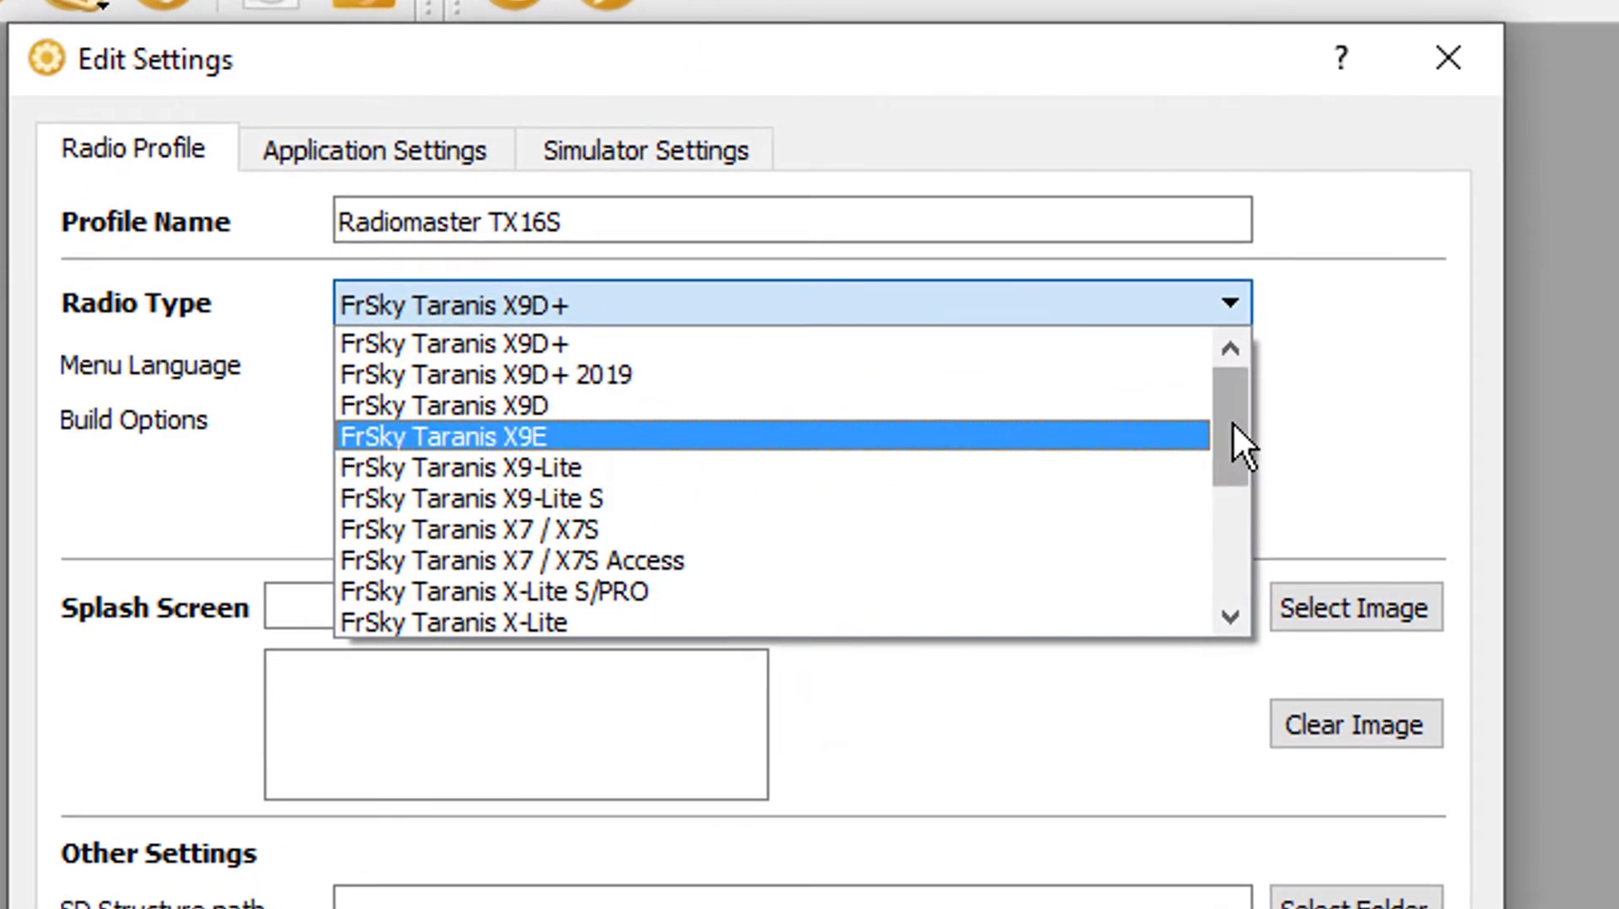
left_click_drag(1230, 424, 1237, 511)
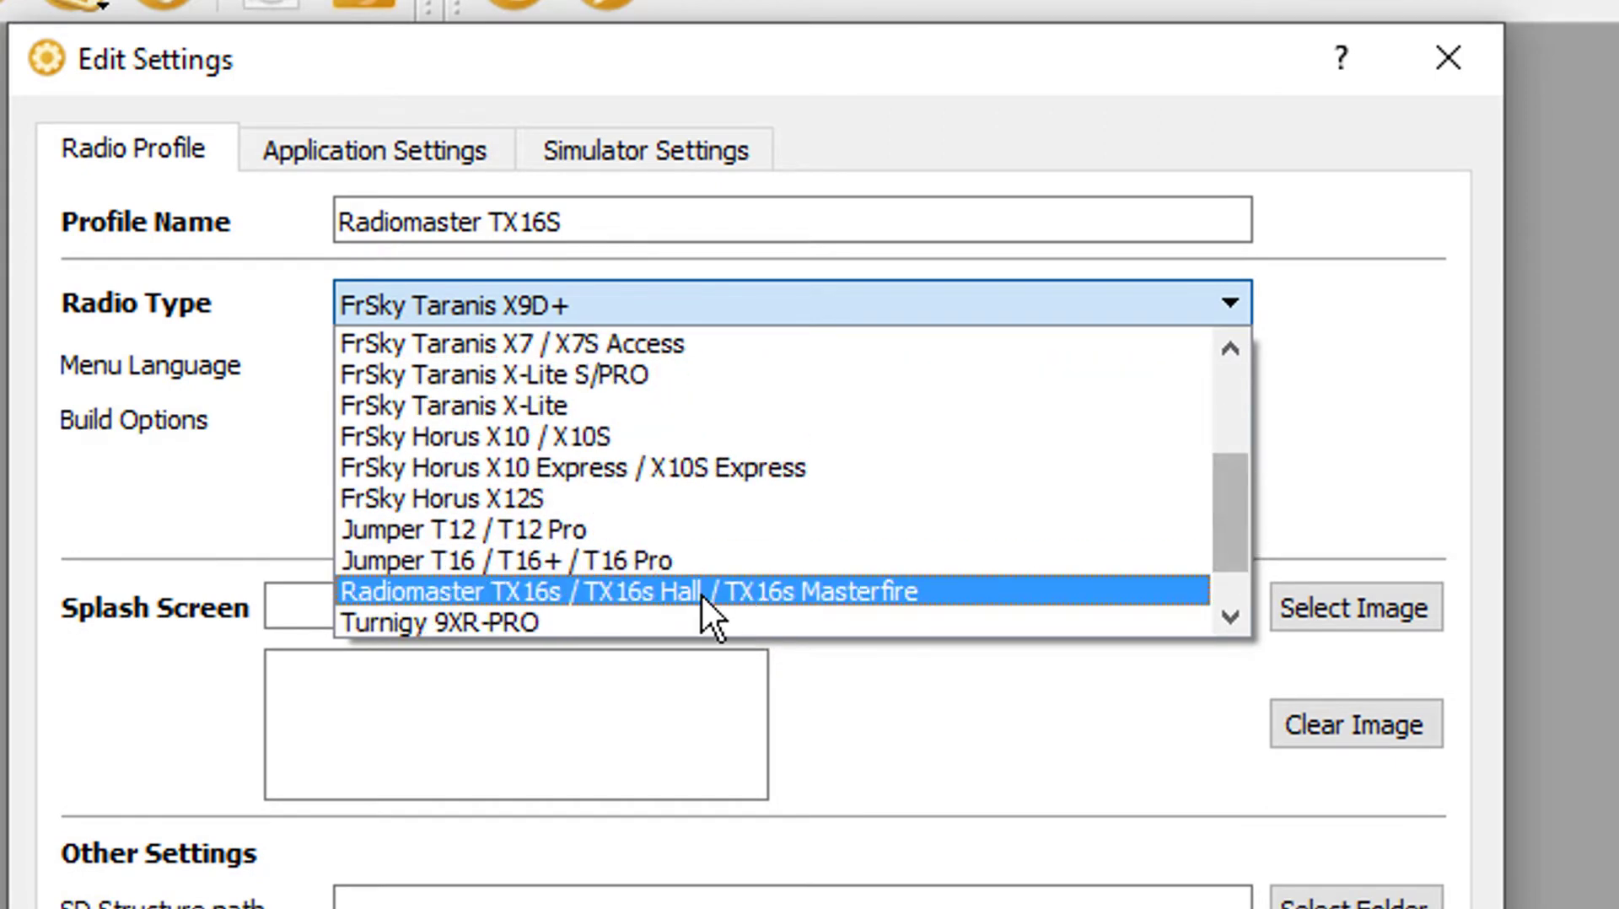
left_click(561, 591)
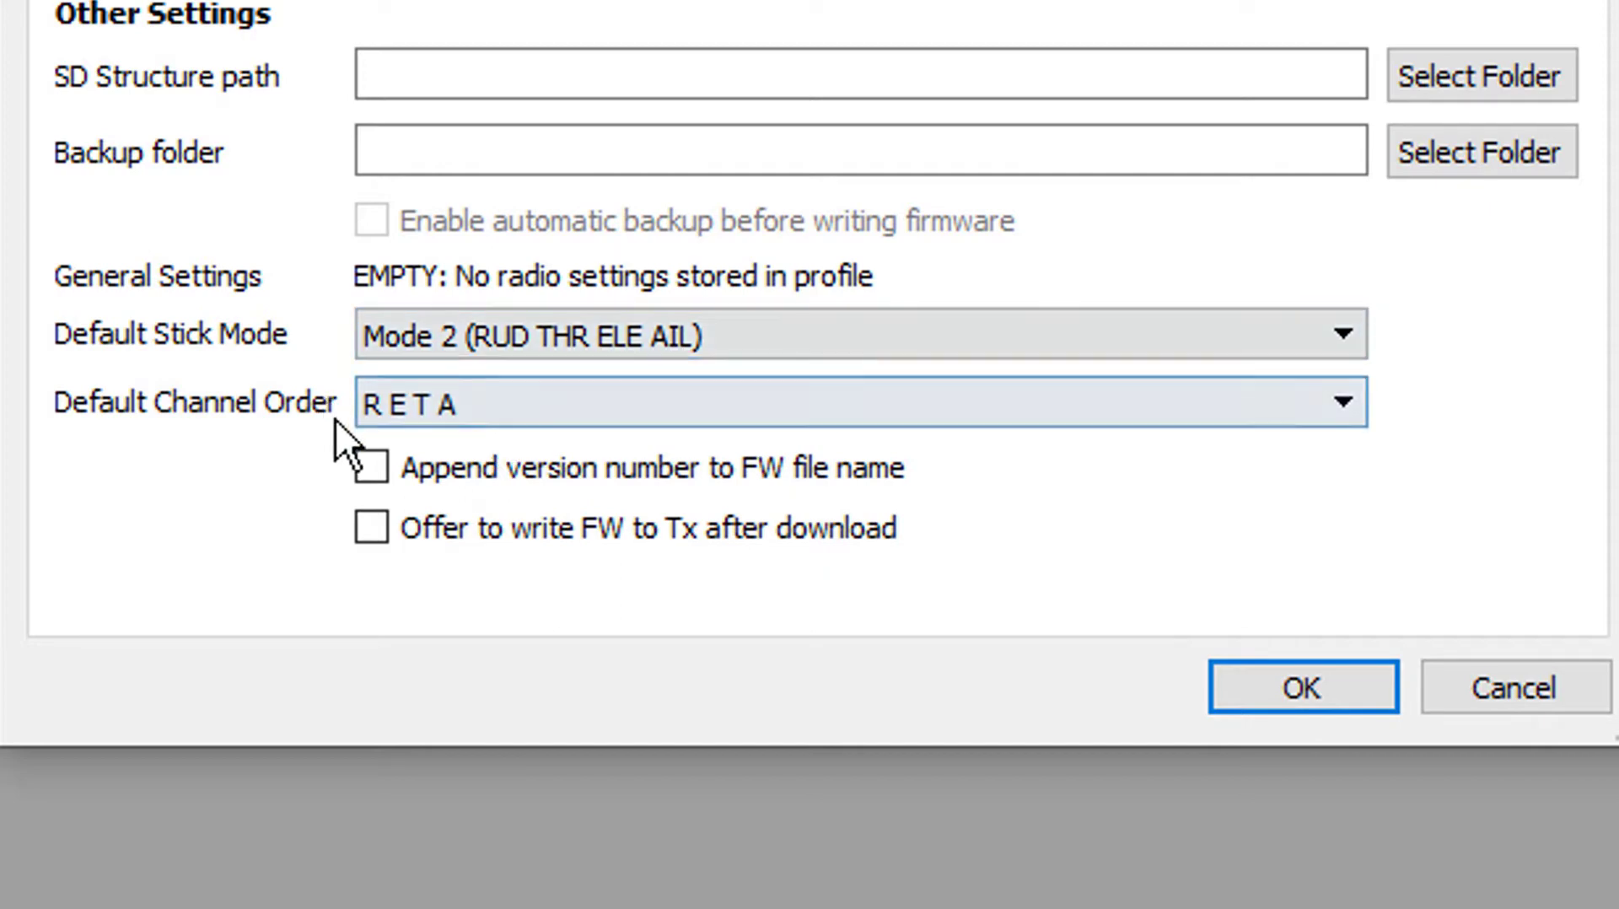
Choose AETR as the default channel order and accept the Edit Settings dialog.
left_click(1346, 400)
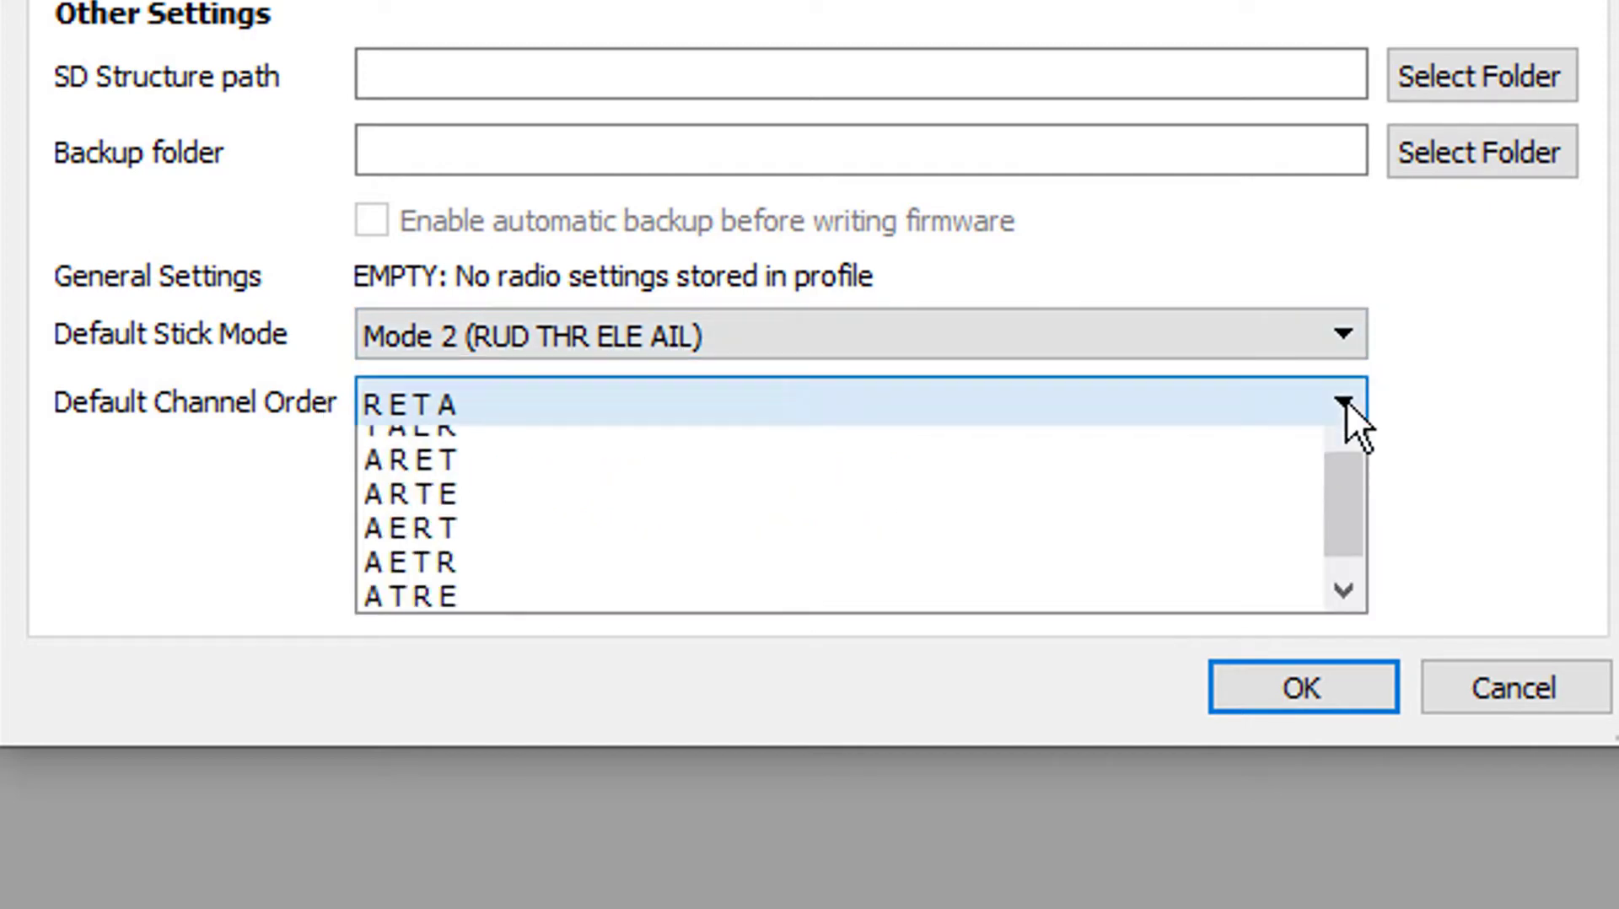
left_click_drag(1349, 474, 1348, 697)
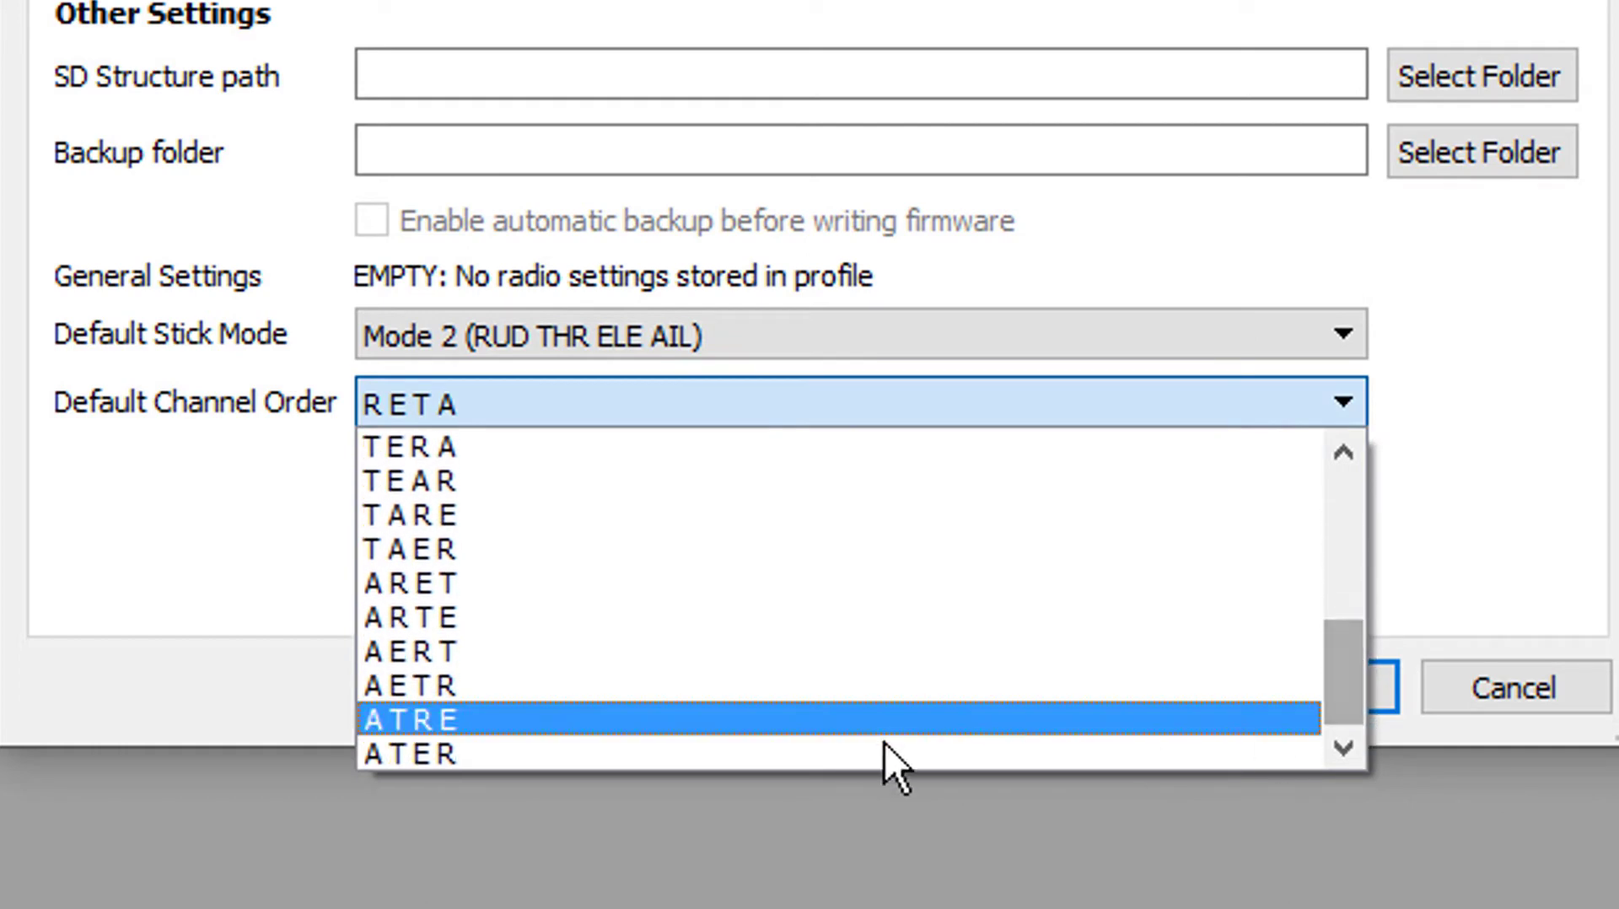
left_click(826, 685)
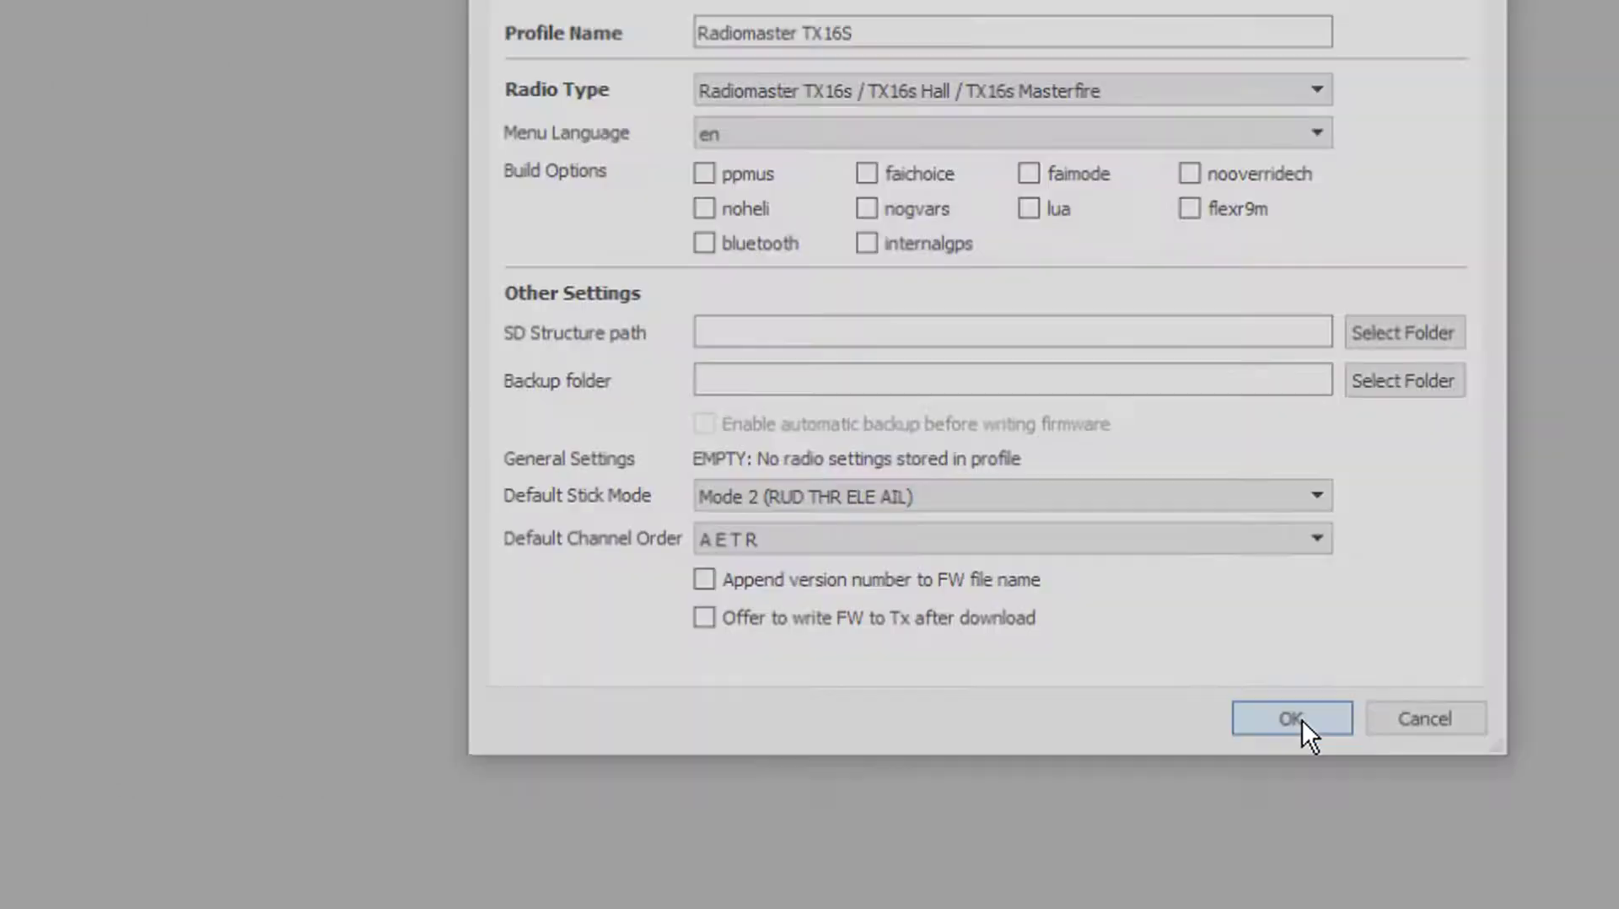
left_click(1303, 689)
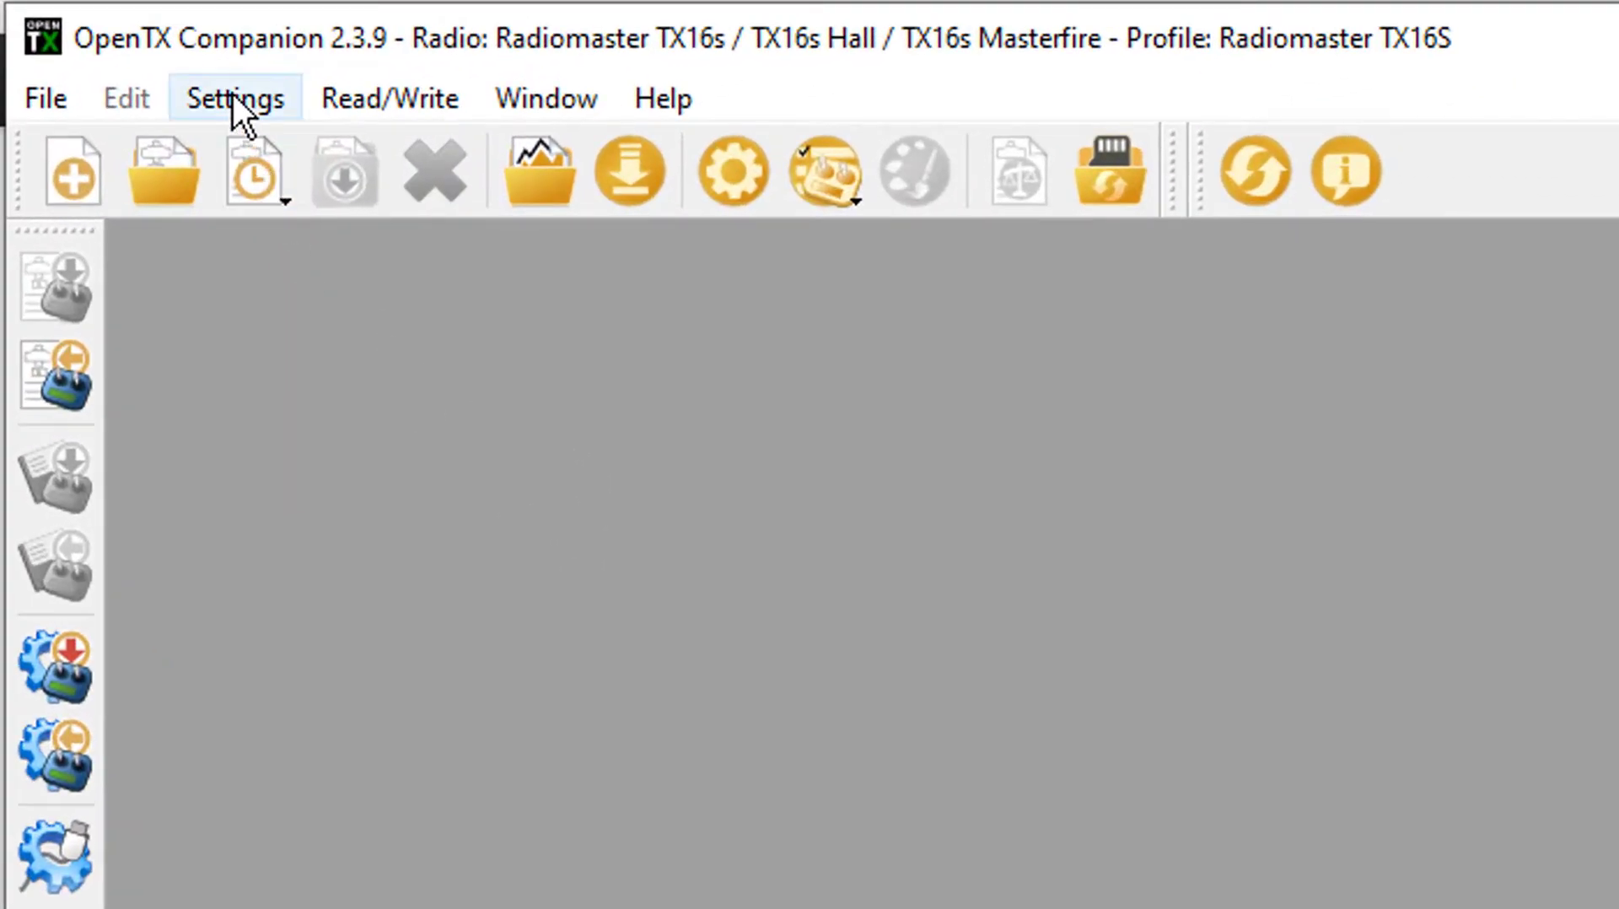
Reopen Edit Settings and confirm profile Radiomaster TX16S with radio type TX16s and menu language en.
left_click(236, 98)
left_click(405, 328)
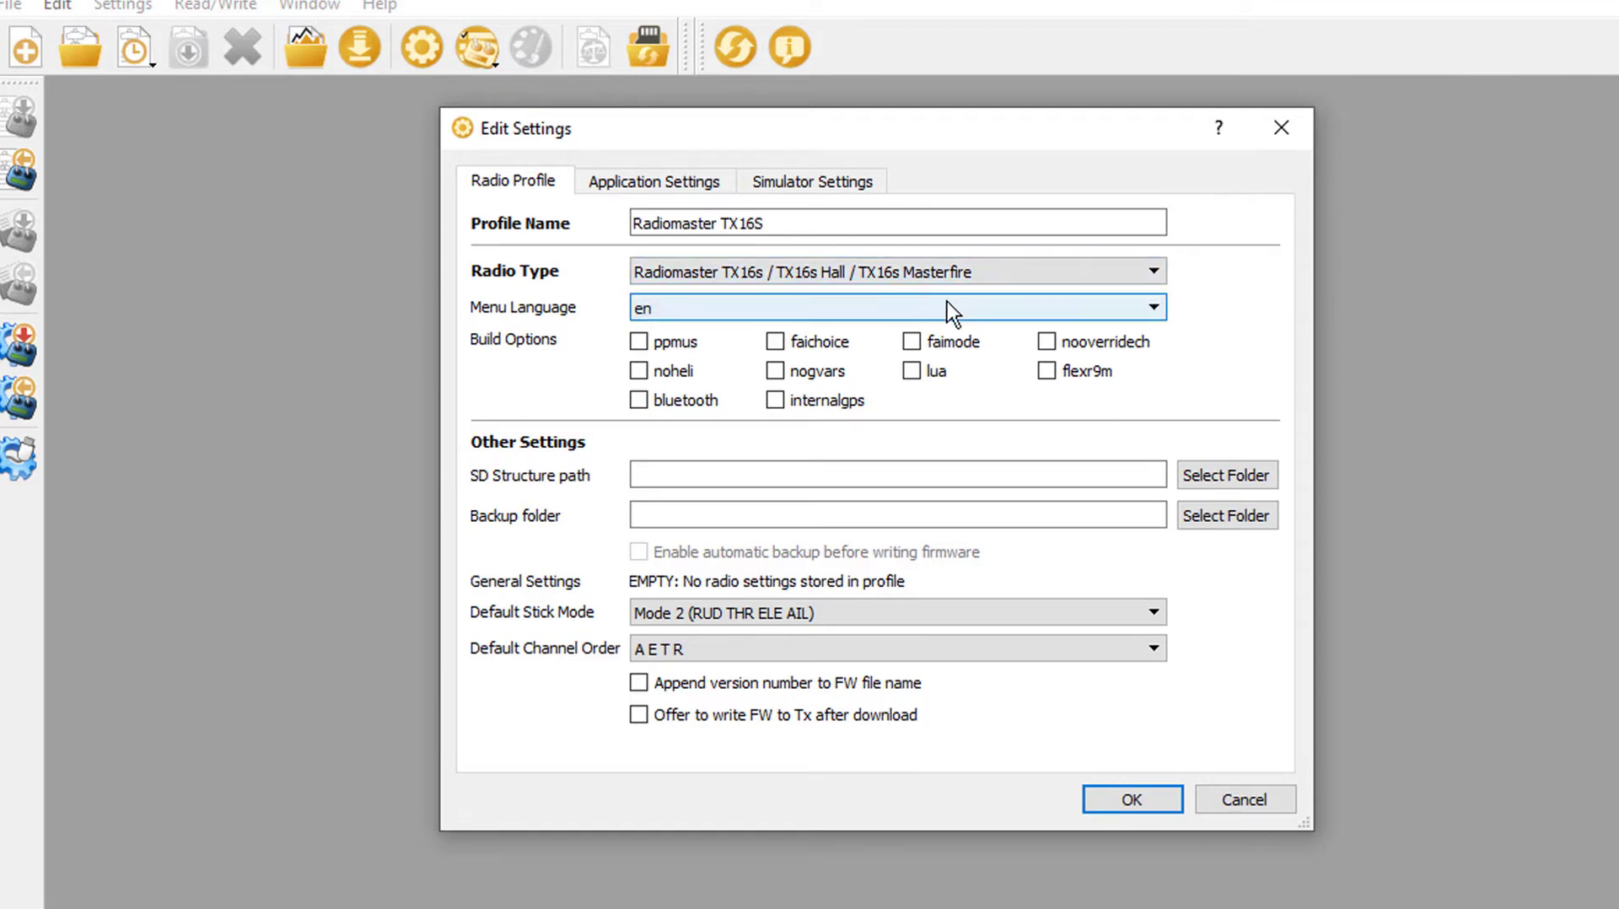
key("Return")
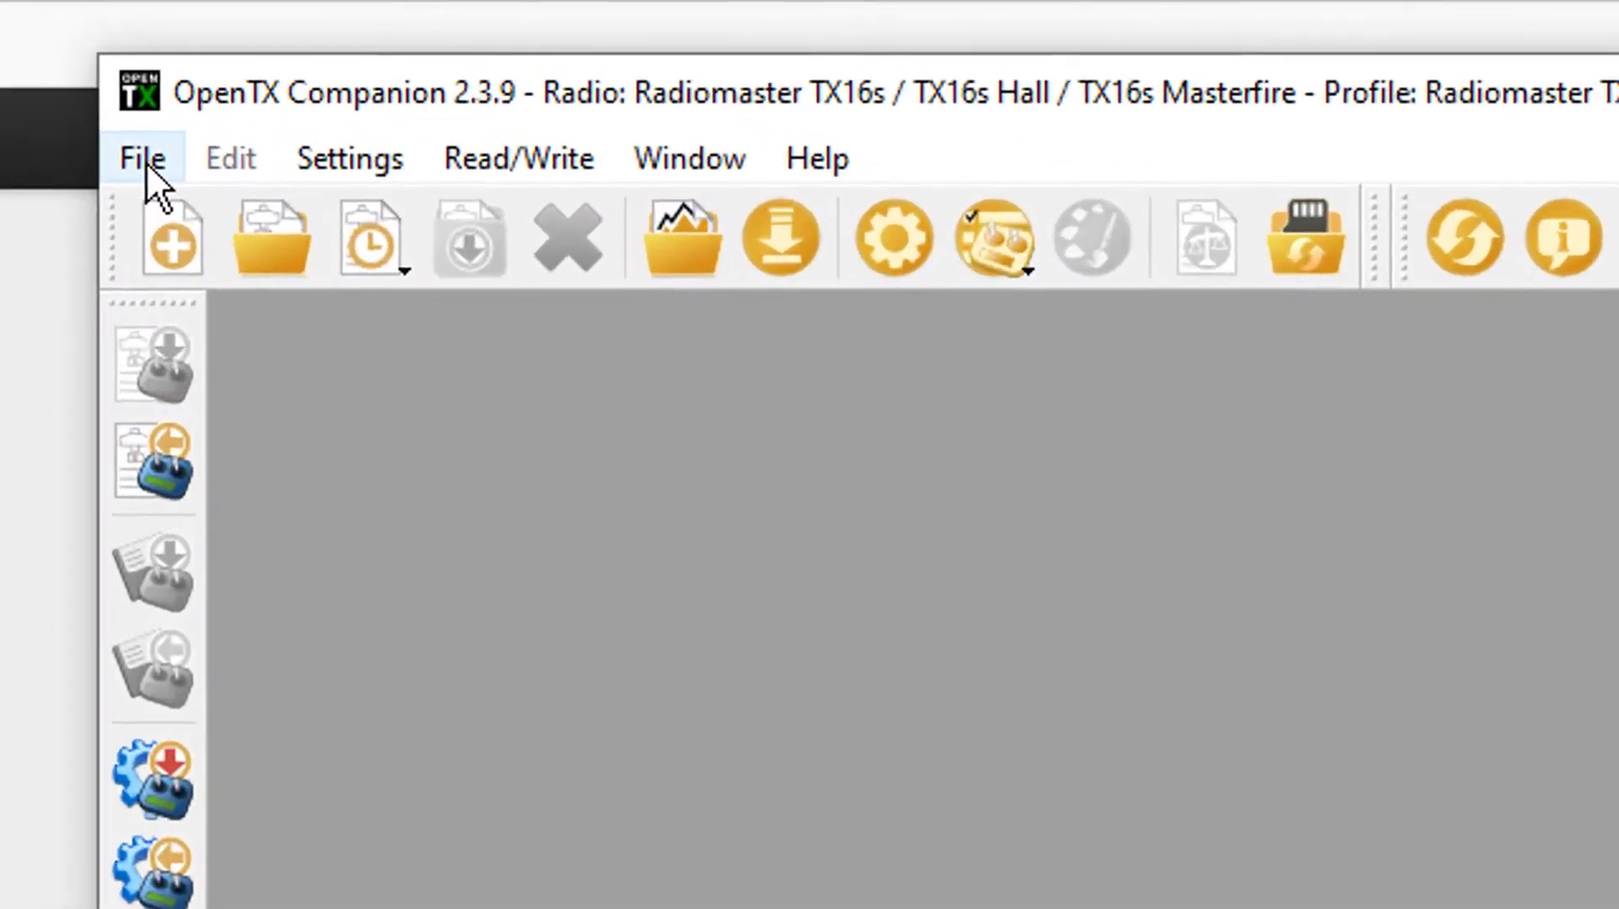
Check for firmware updates via File > Download and save firmware 2.3.9 as opentx-tx16s-en.bin.
left_click(89, 99)
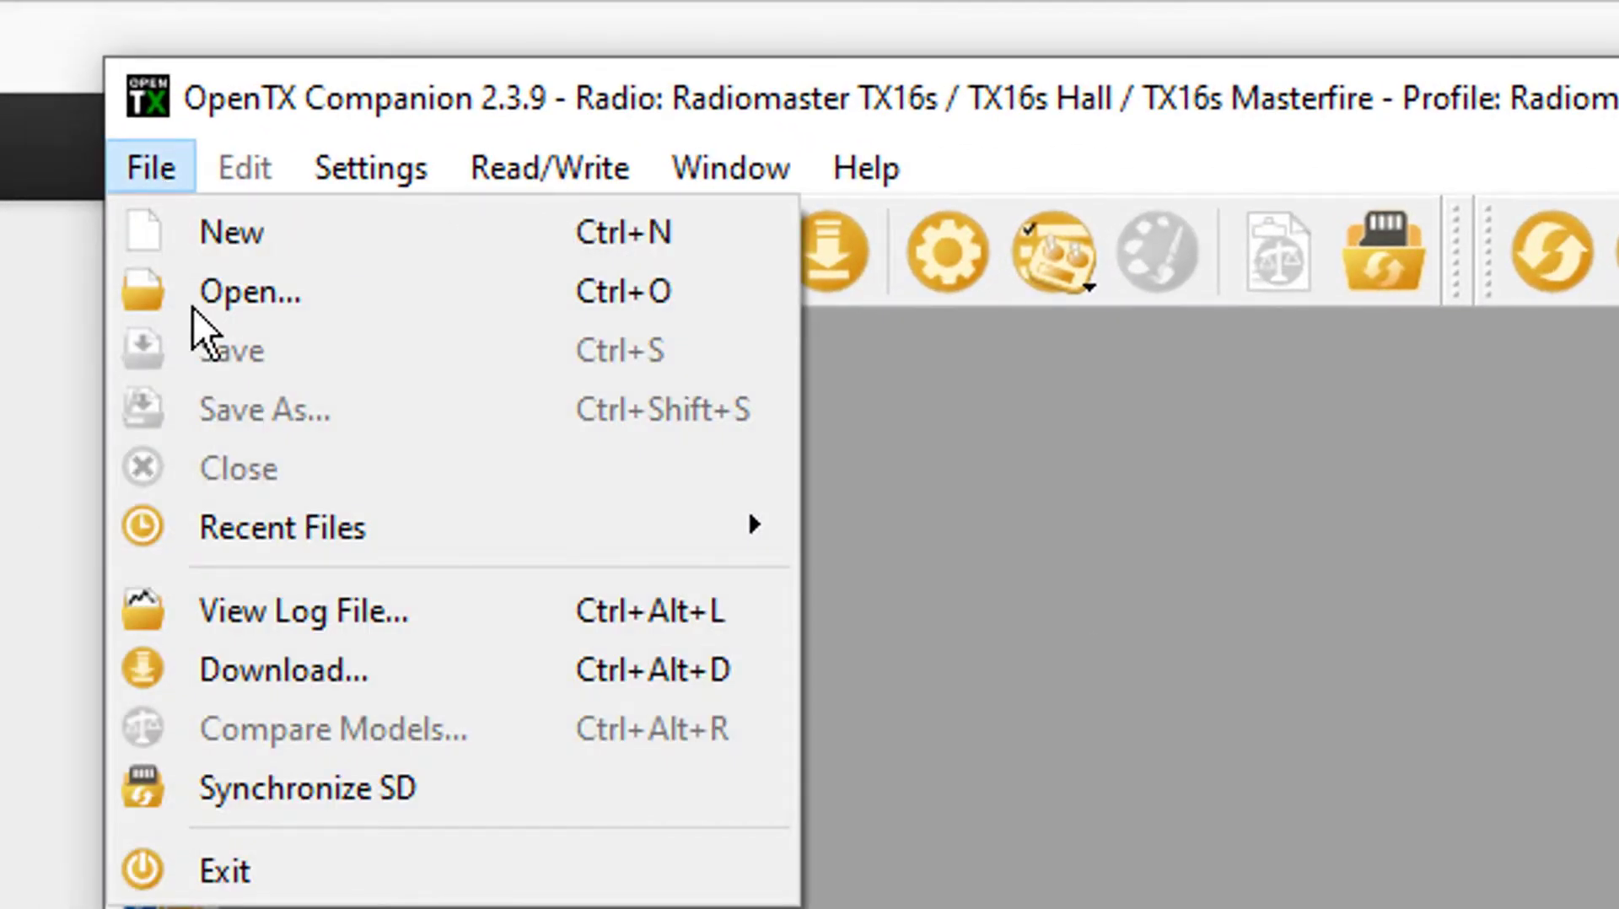
left_click(334, 666)
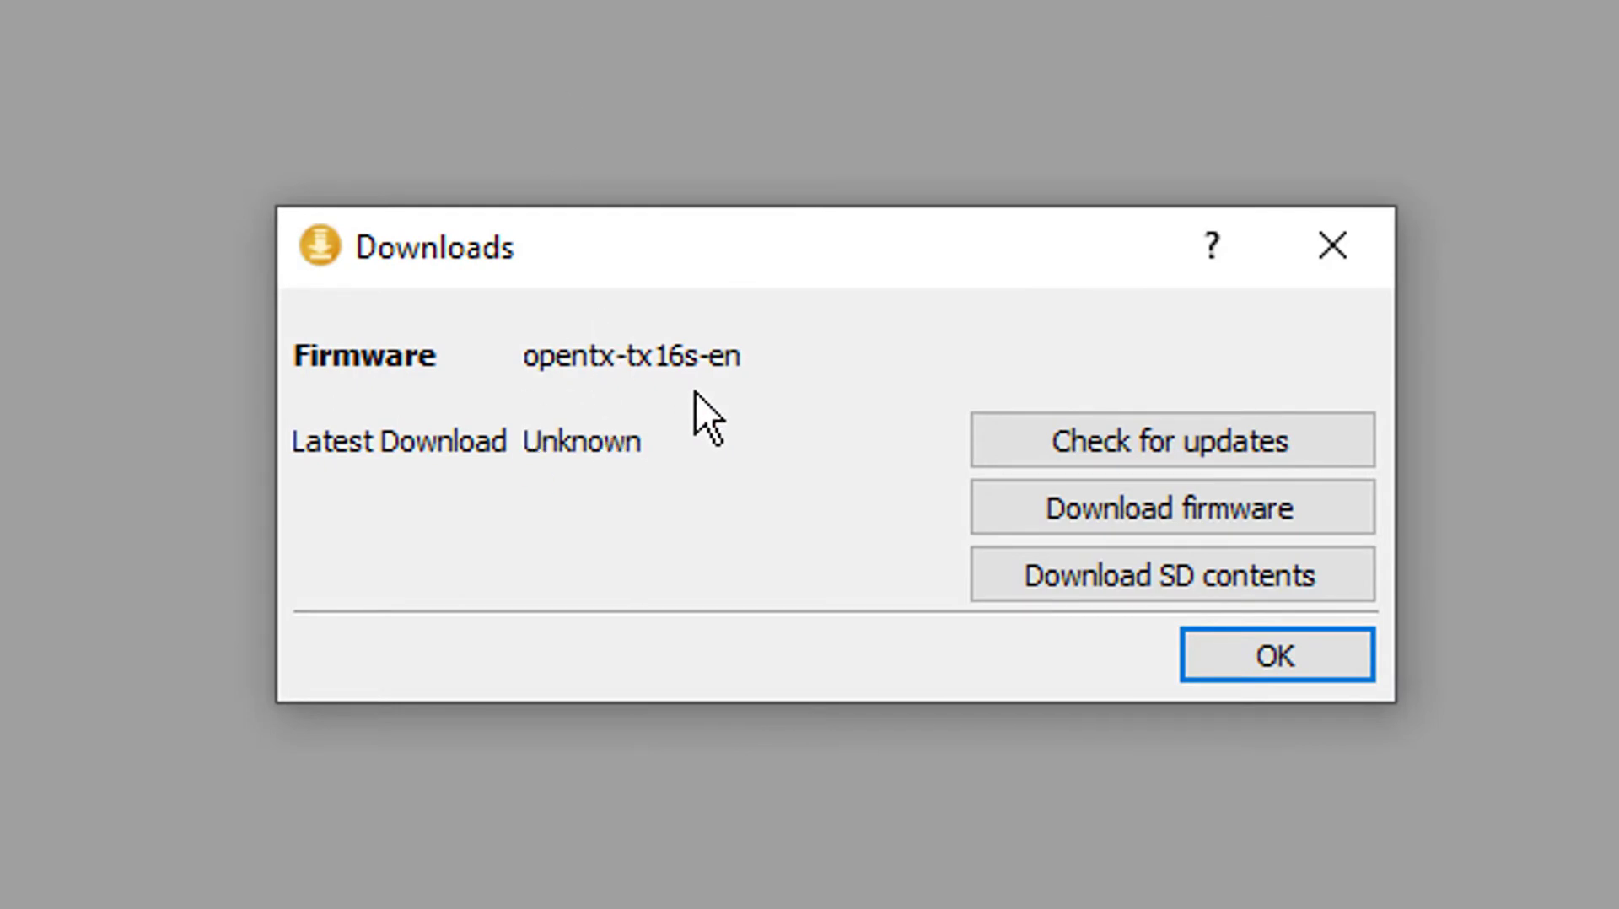
left_click(1181, 434)
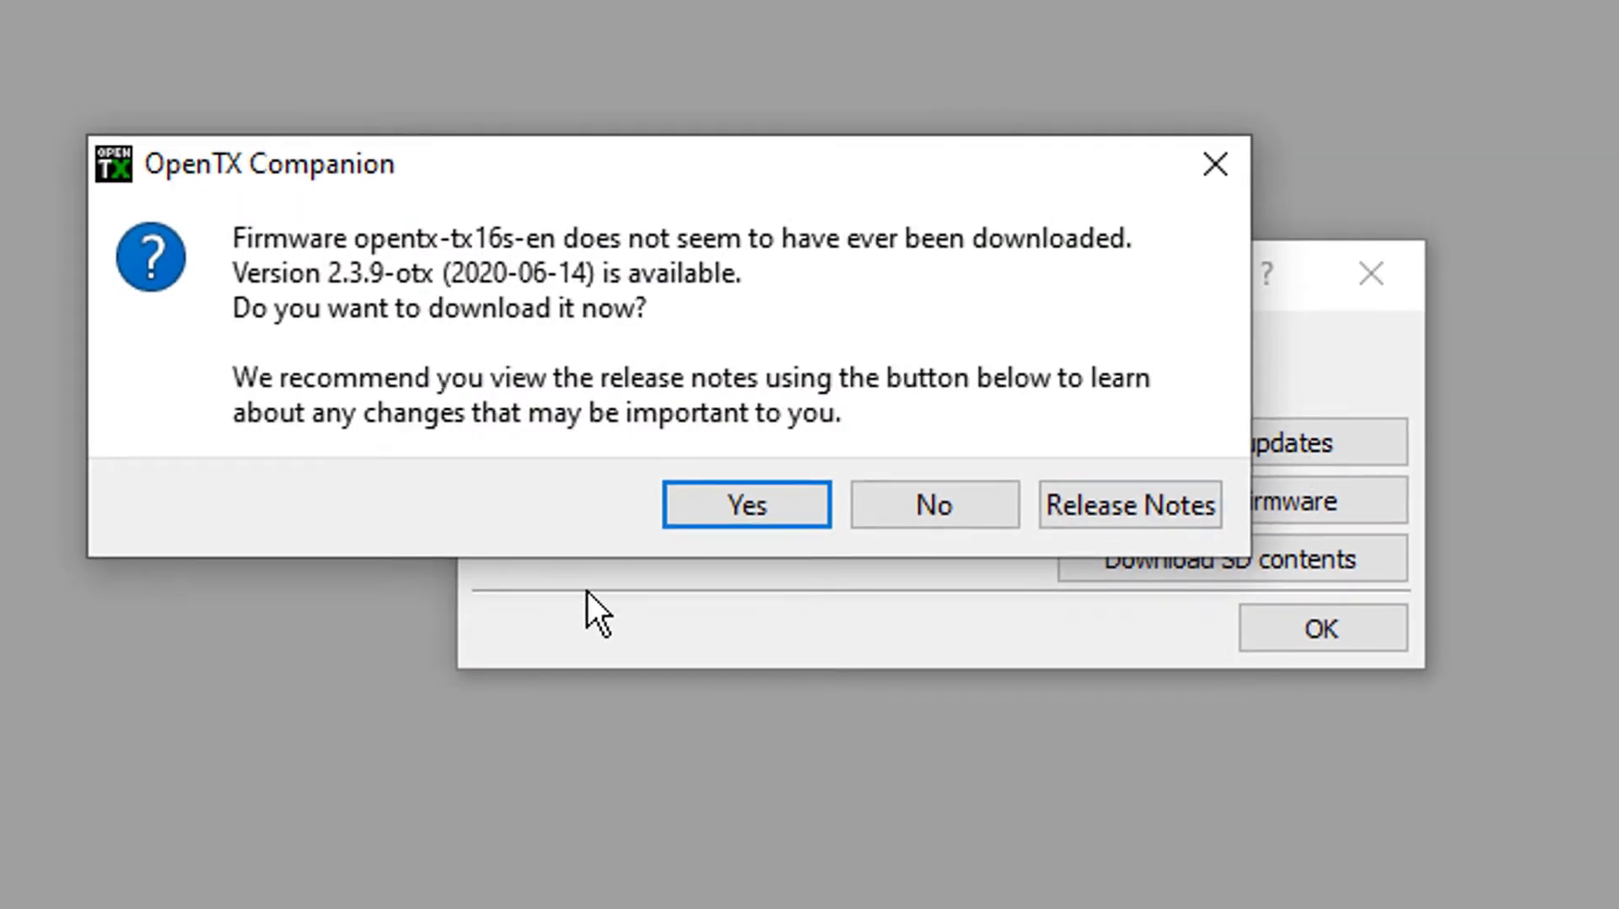
left_click(764, 506)
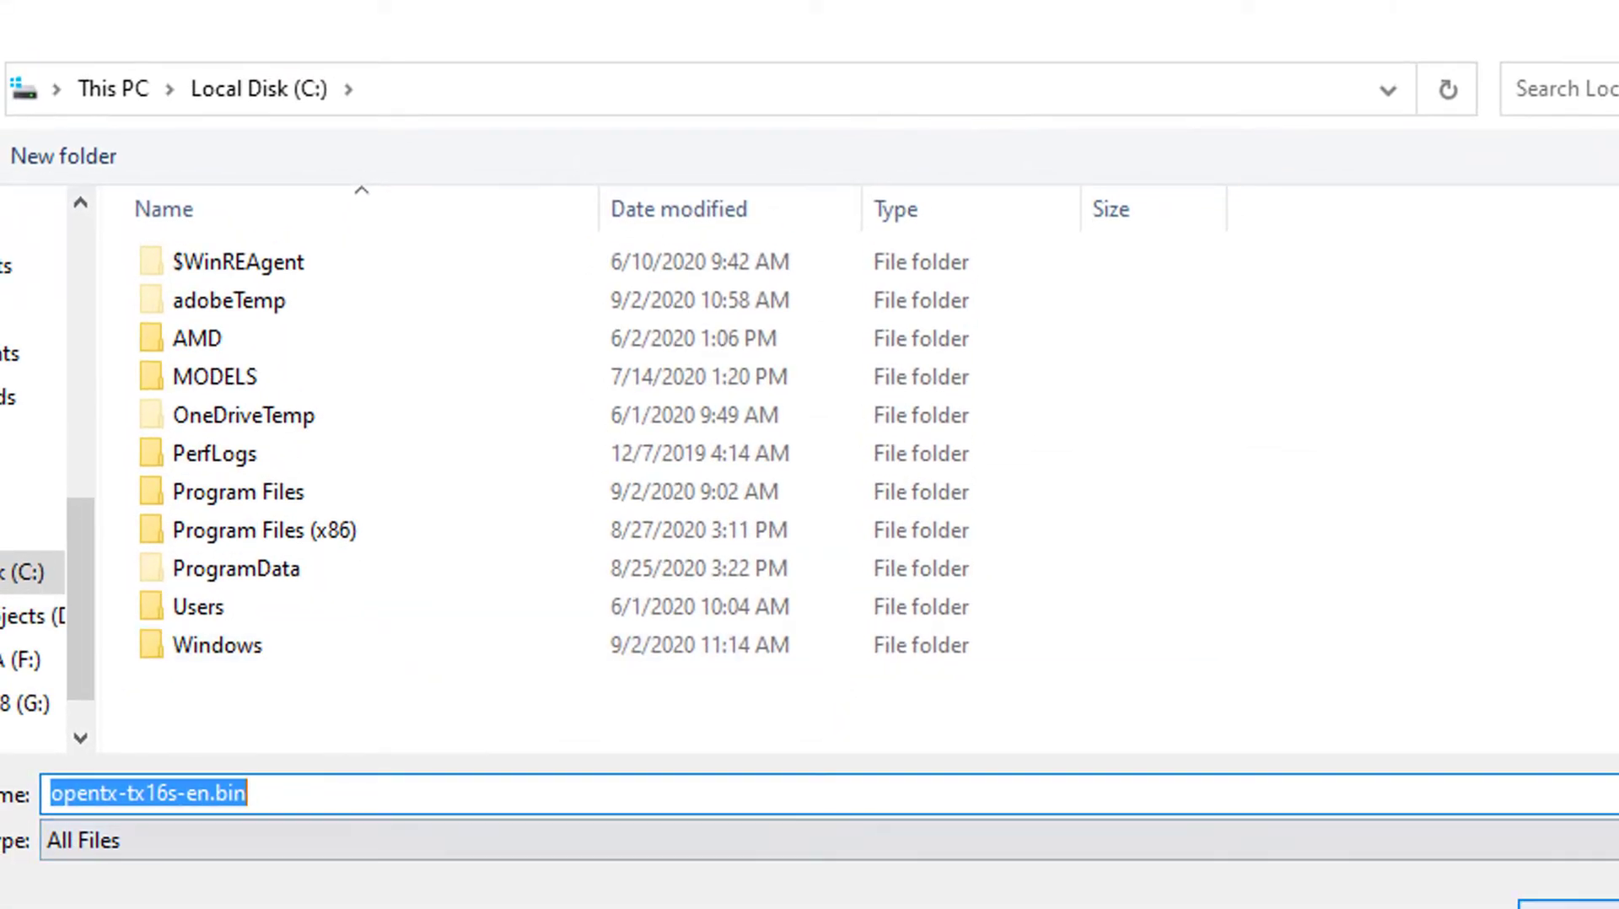
key("Return")
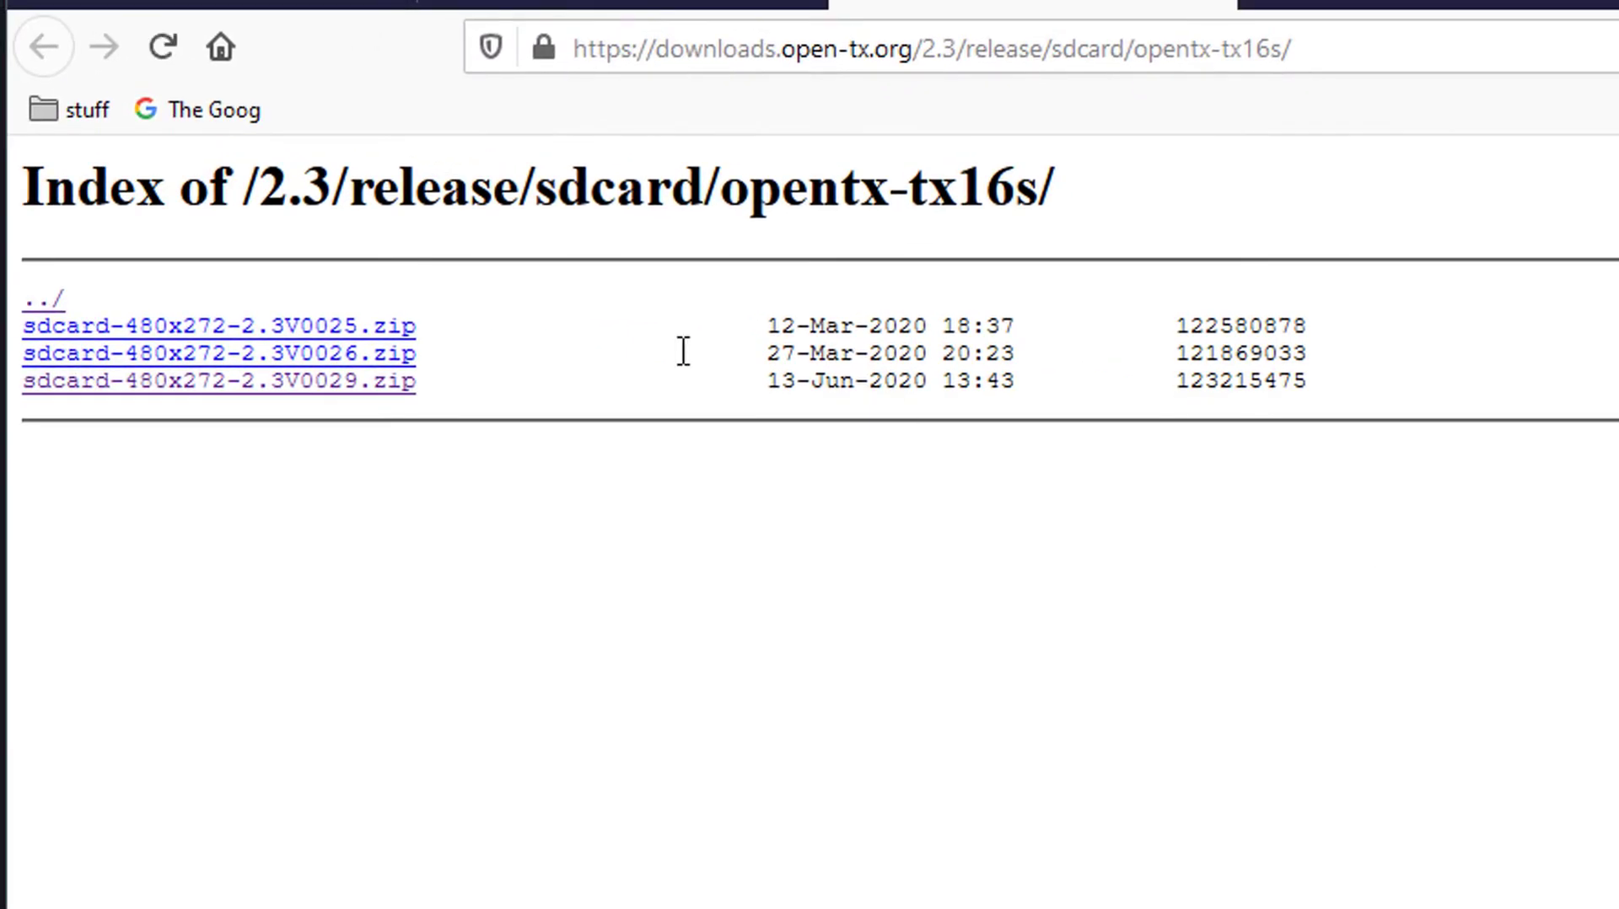
Save sdcard-480x272-2.3V0029.zip to the computer and bring up Firefox's downloads list.
left_click(340, 390)
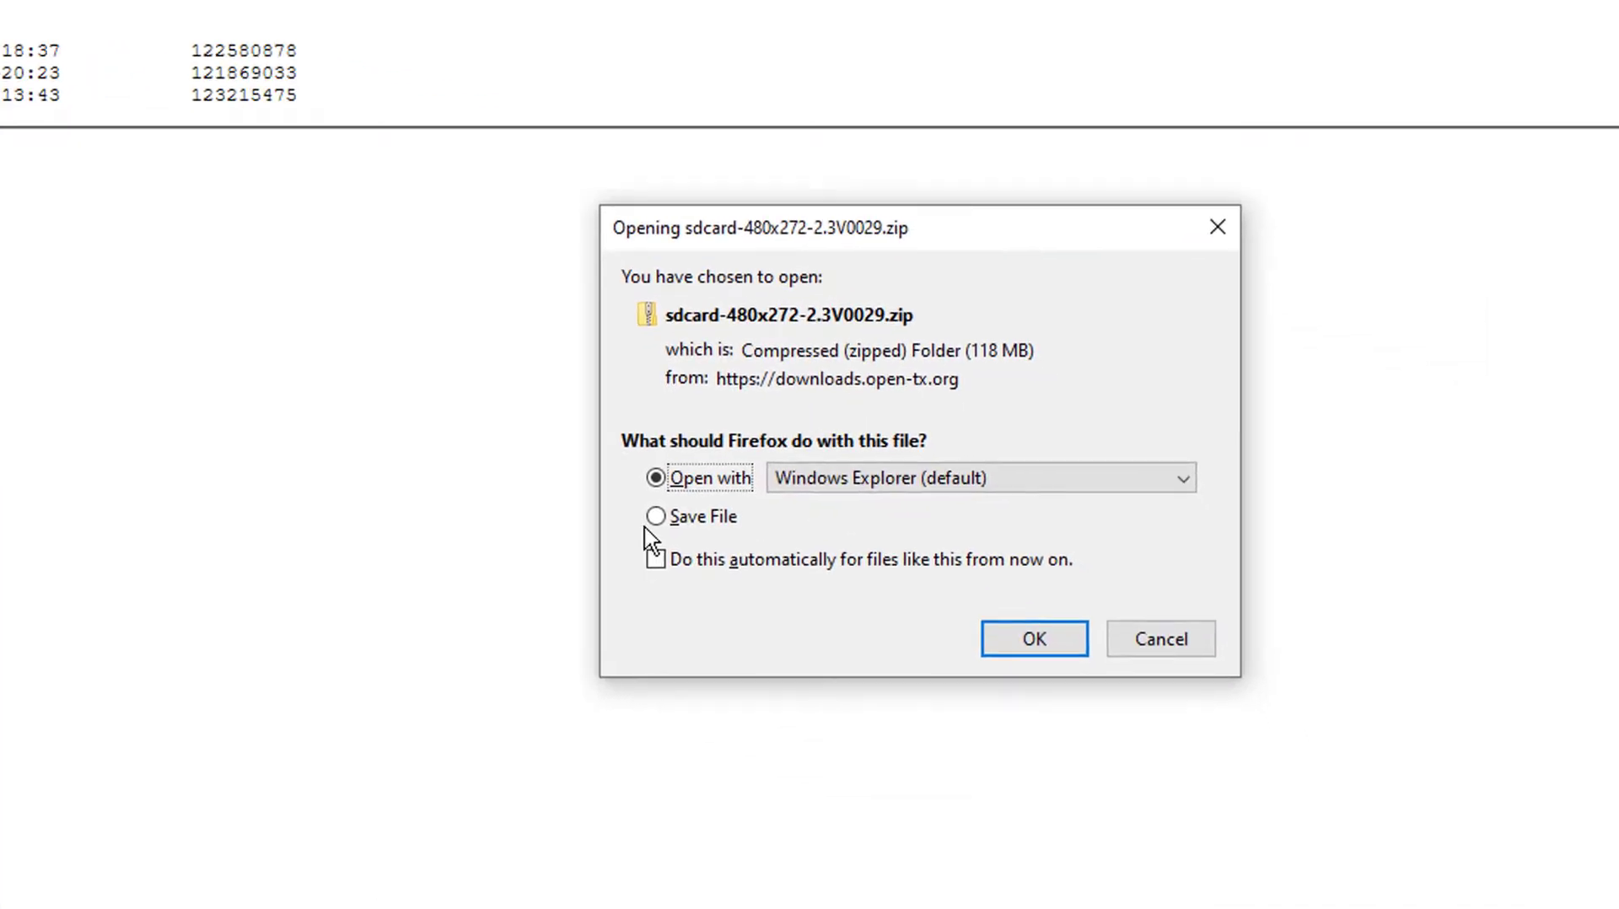
left_click(563, 483)
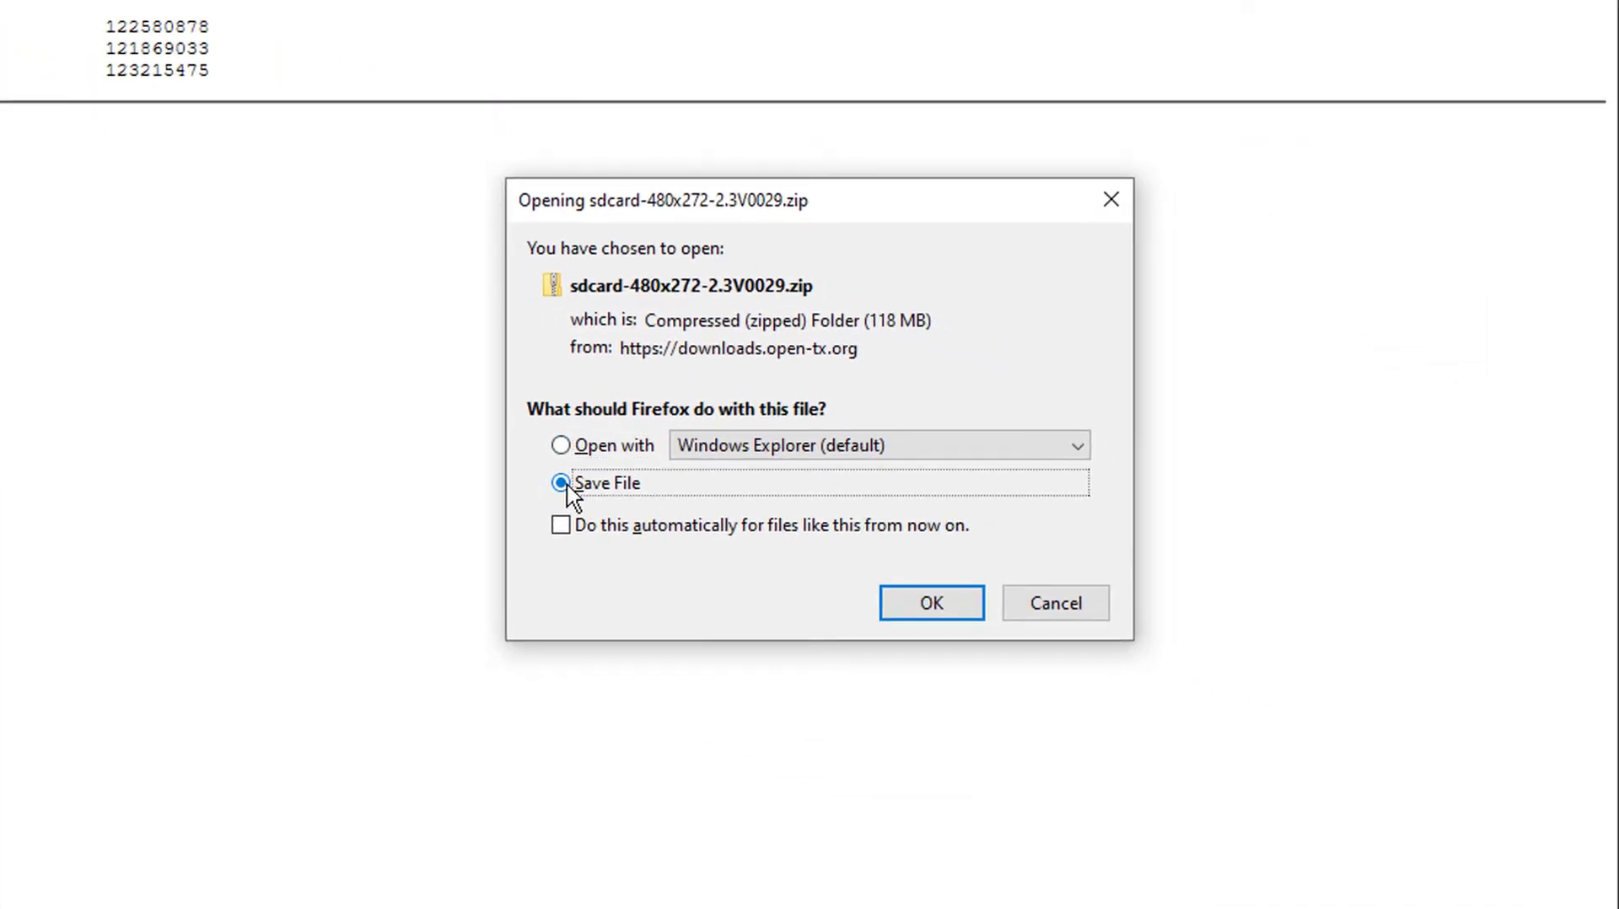
left_click(938, 604)
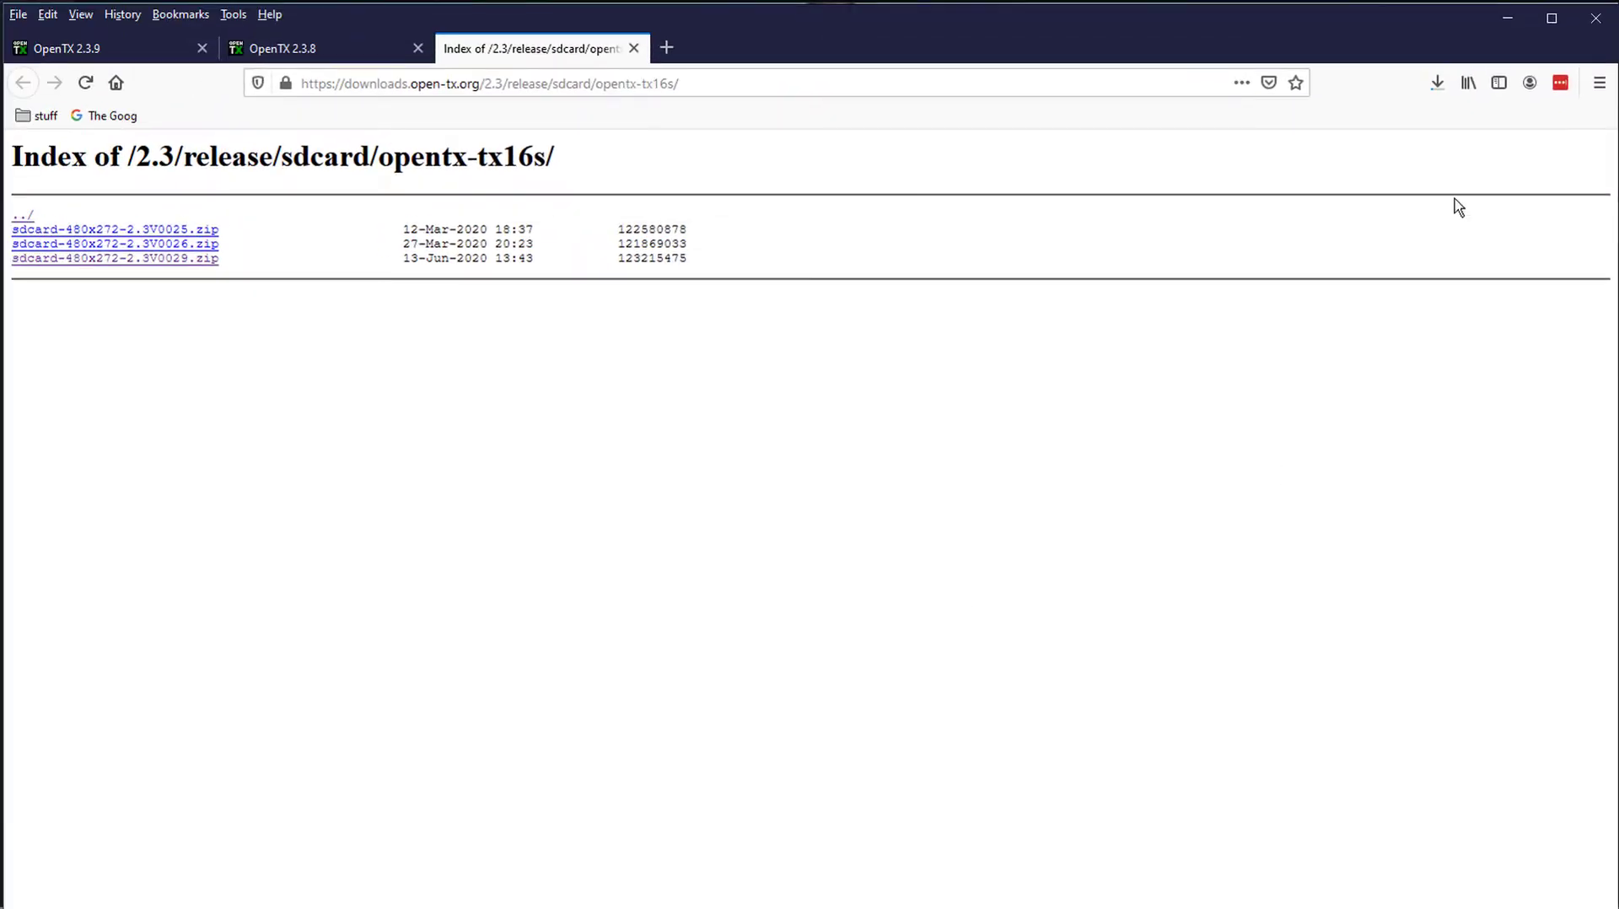
left_click(1434, 79)
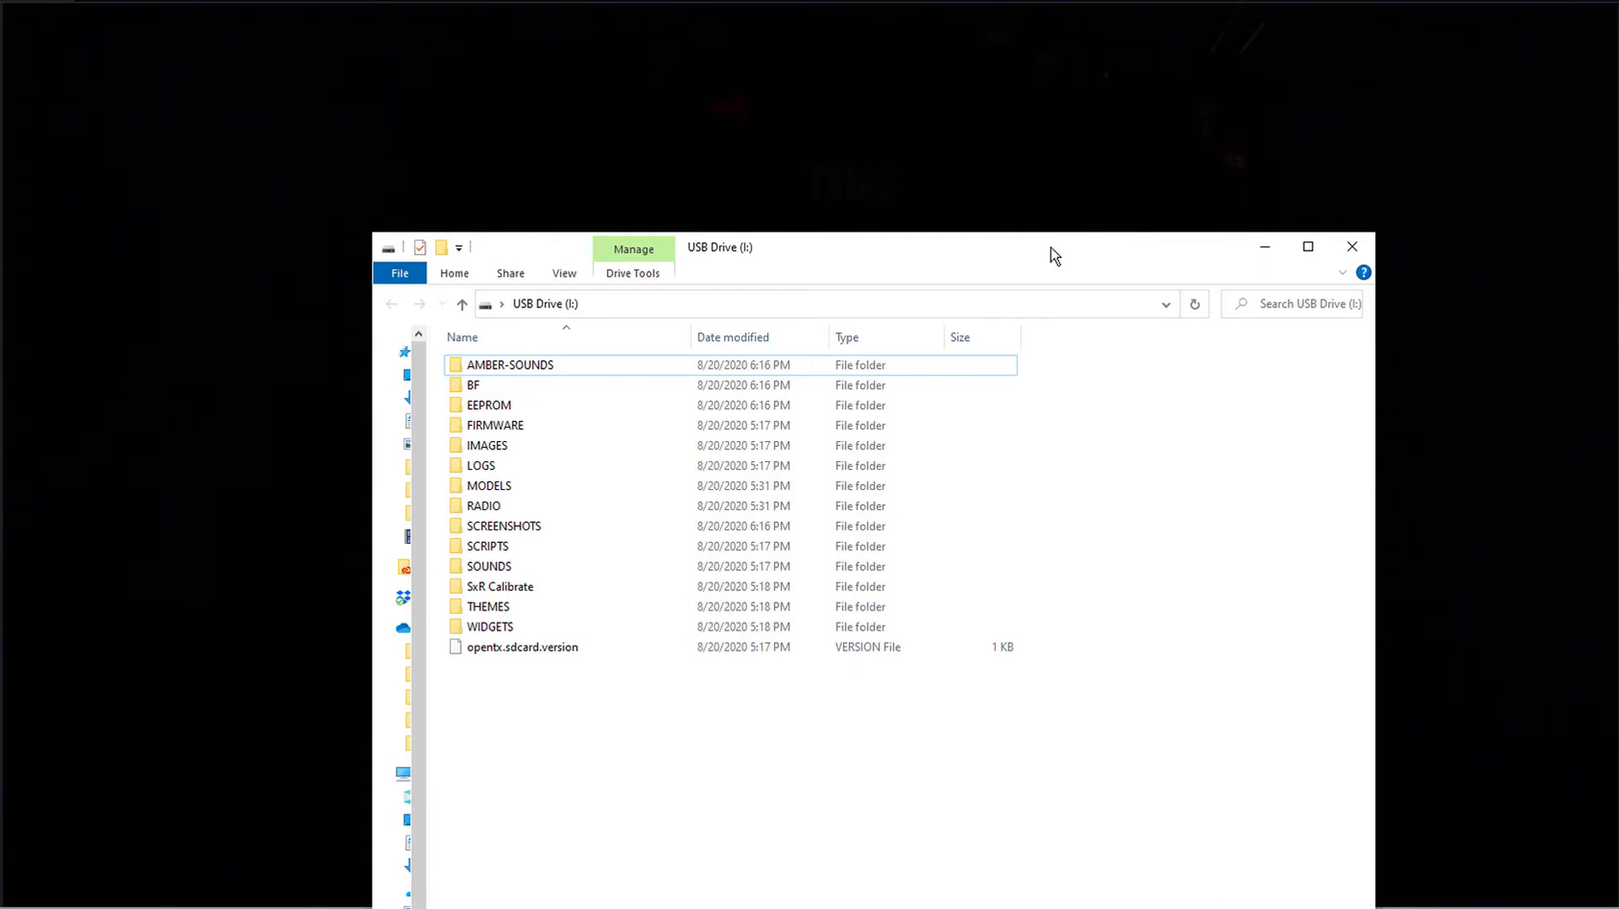
Drag the USB Drive (I:) window to the screen top so all SD card folders show.
left_click_drag(1052, 252, 1032, 15)
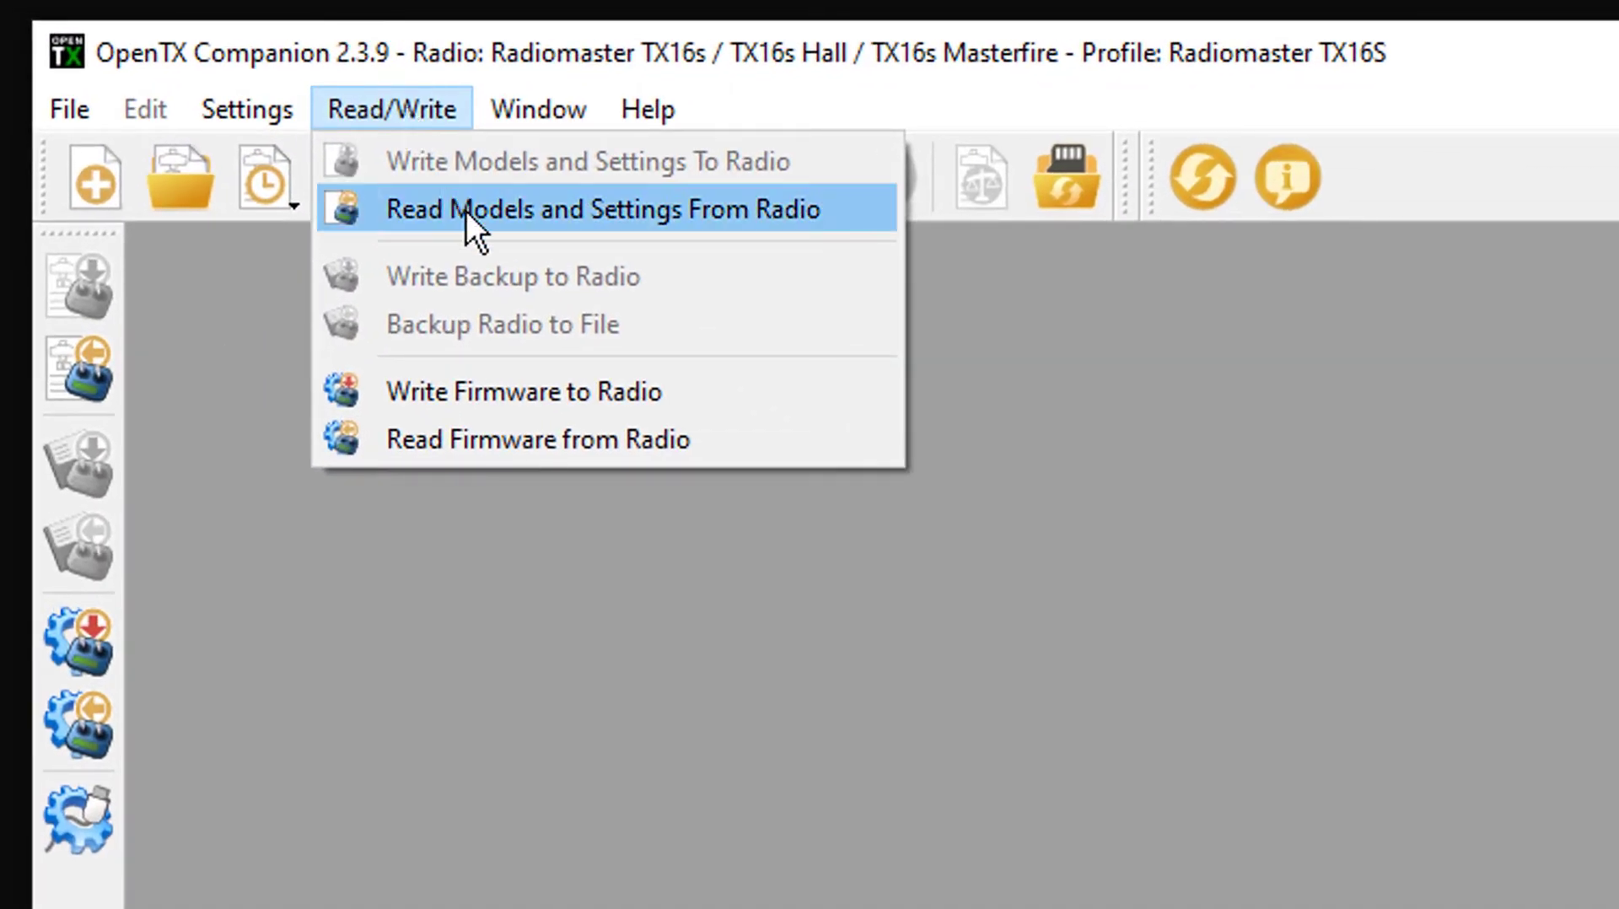
Read QUAD 1 and Model13 from the radio and save them to Documents as quad1video.otx.
left_click(574, 211)
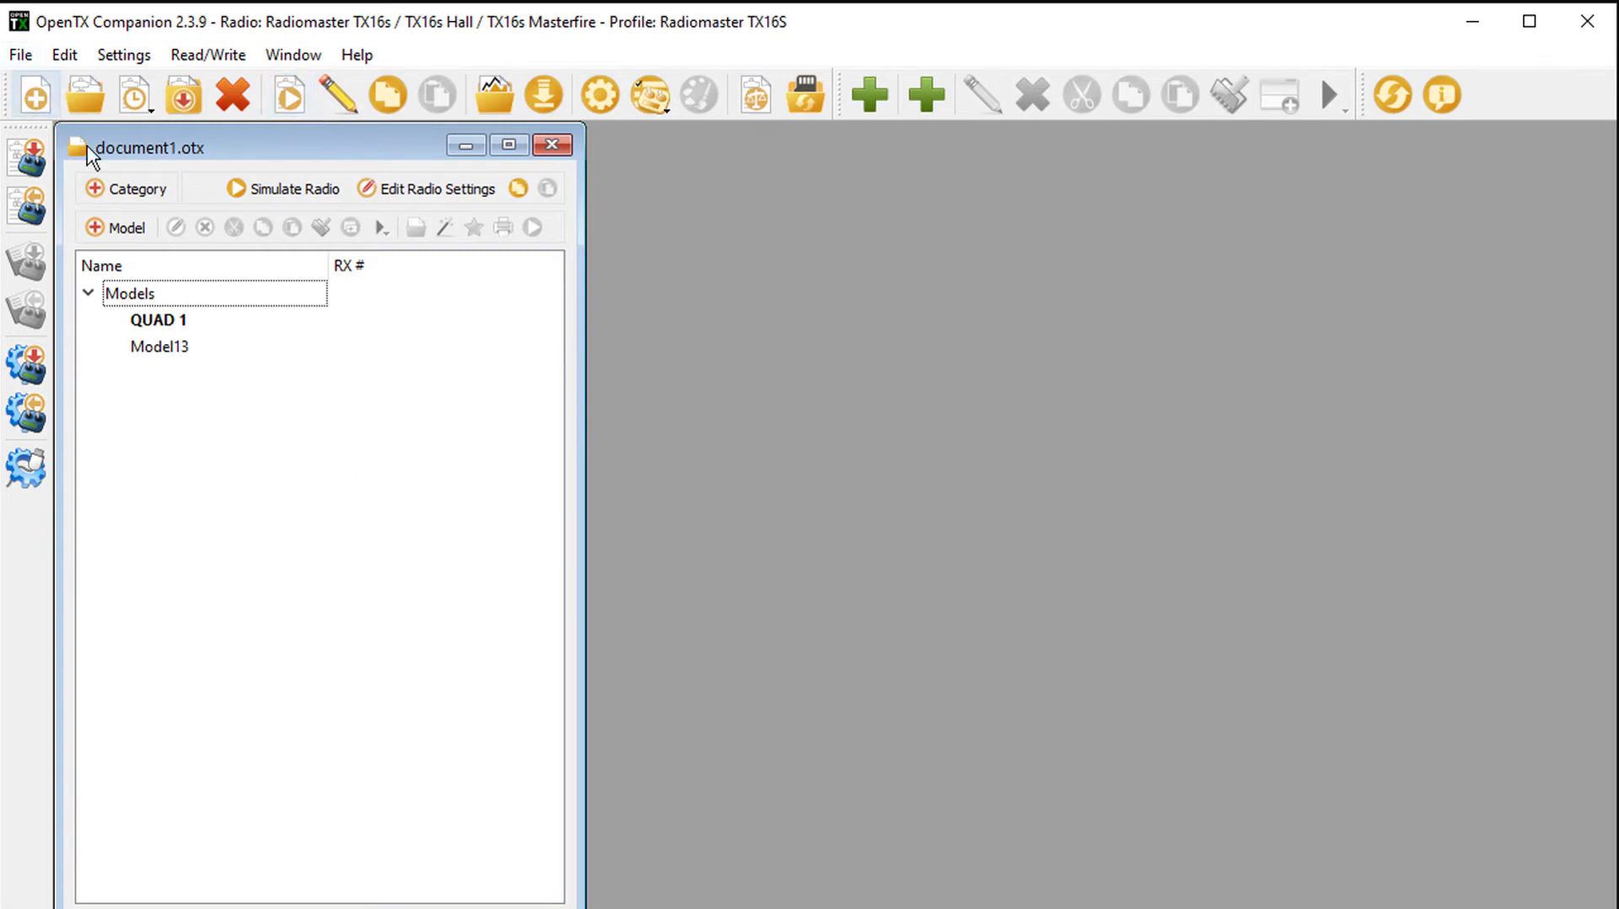
left_click(21, 54)
left_click(80, 139)
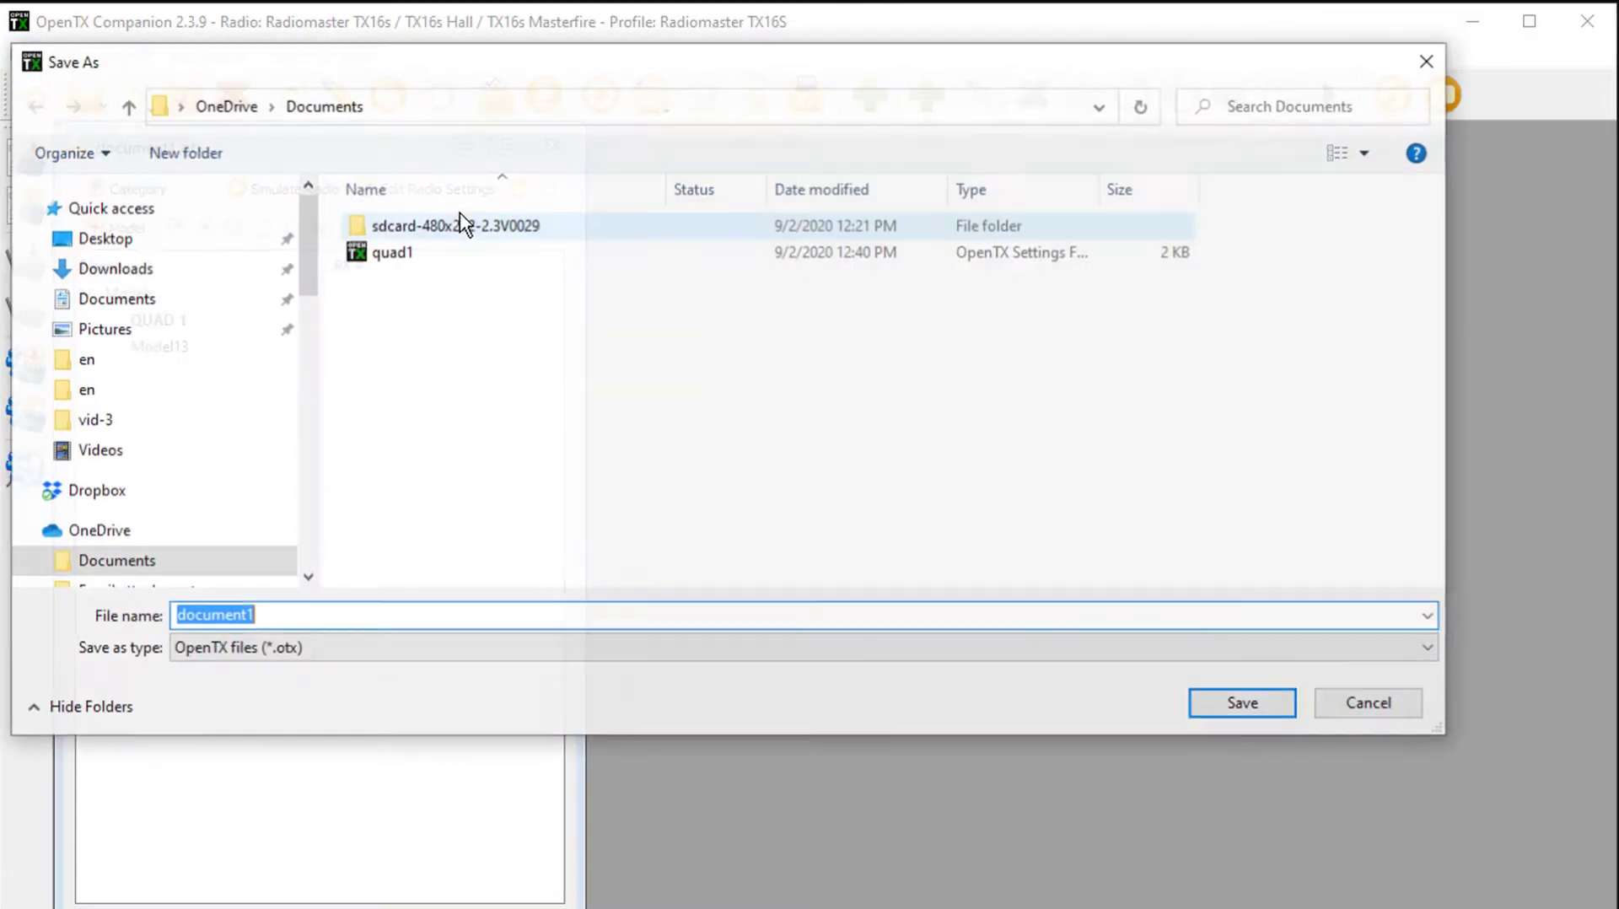
key("BackSpace")
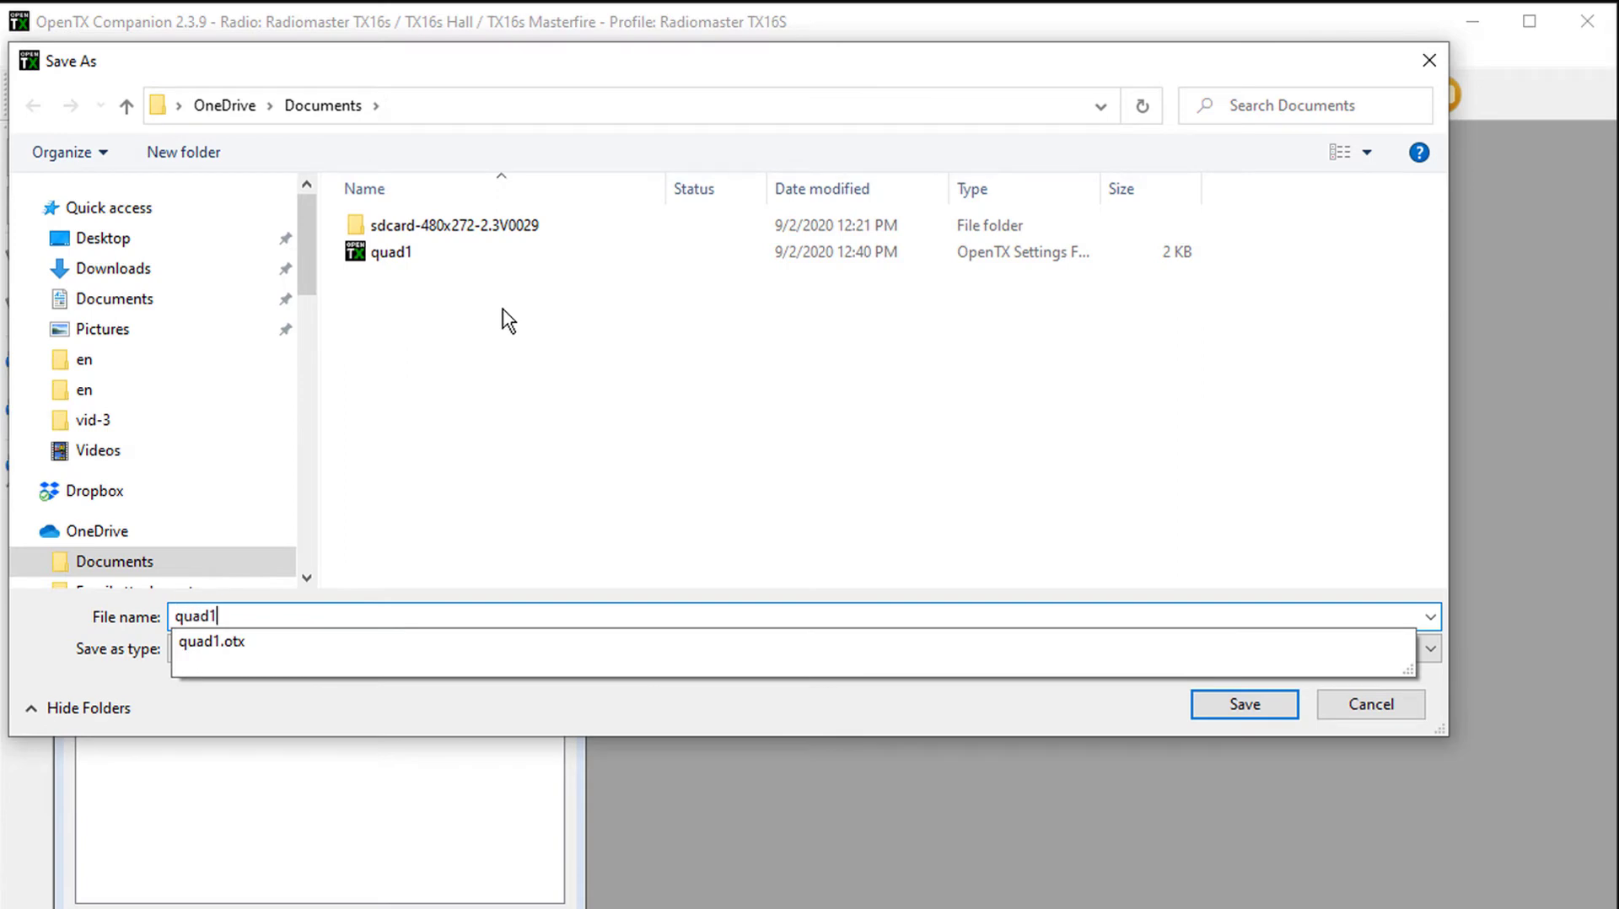
type("video")
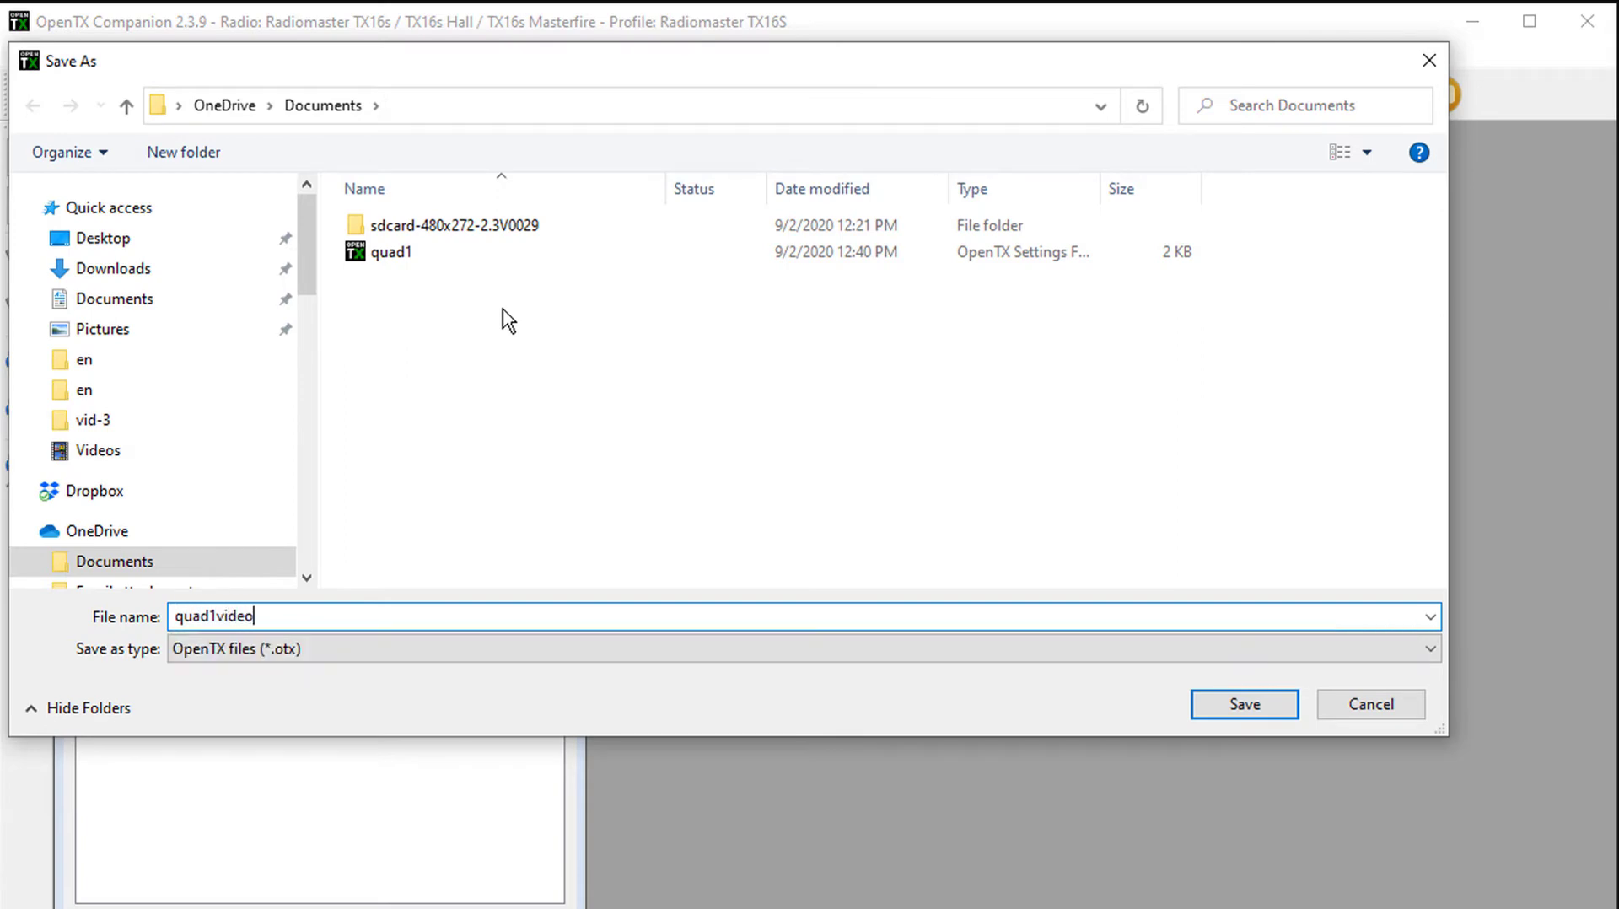
left_click(1245, 704)
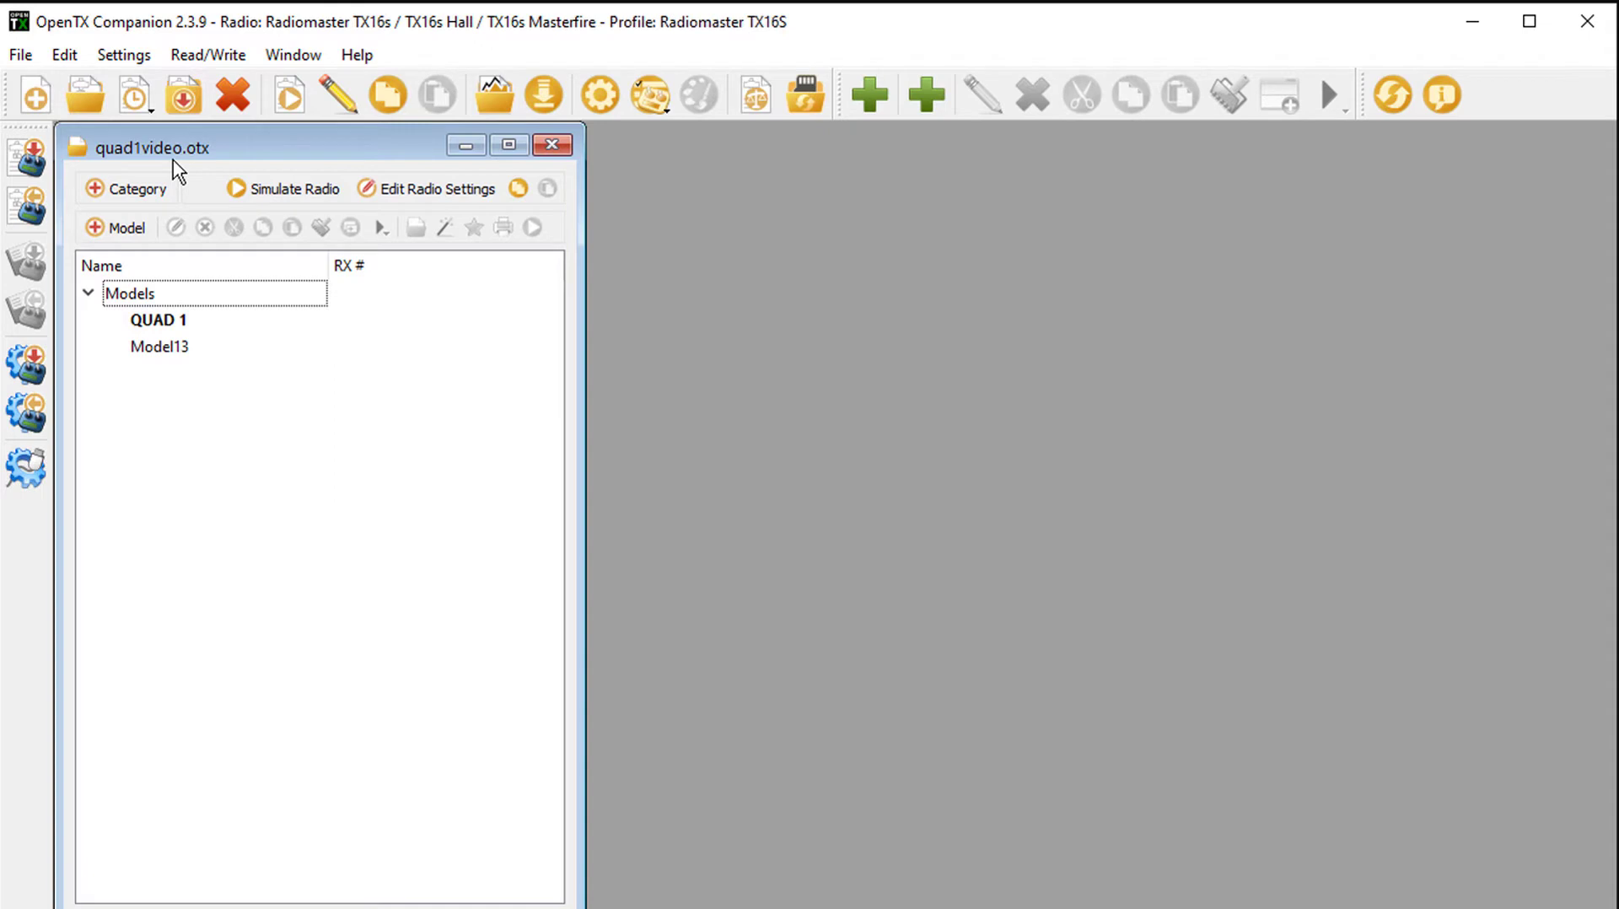
Close the models document and write the 2.3.9 firmware opentx-tx16s-en.bin to the TX16S.
key("ctrl+F4")
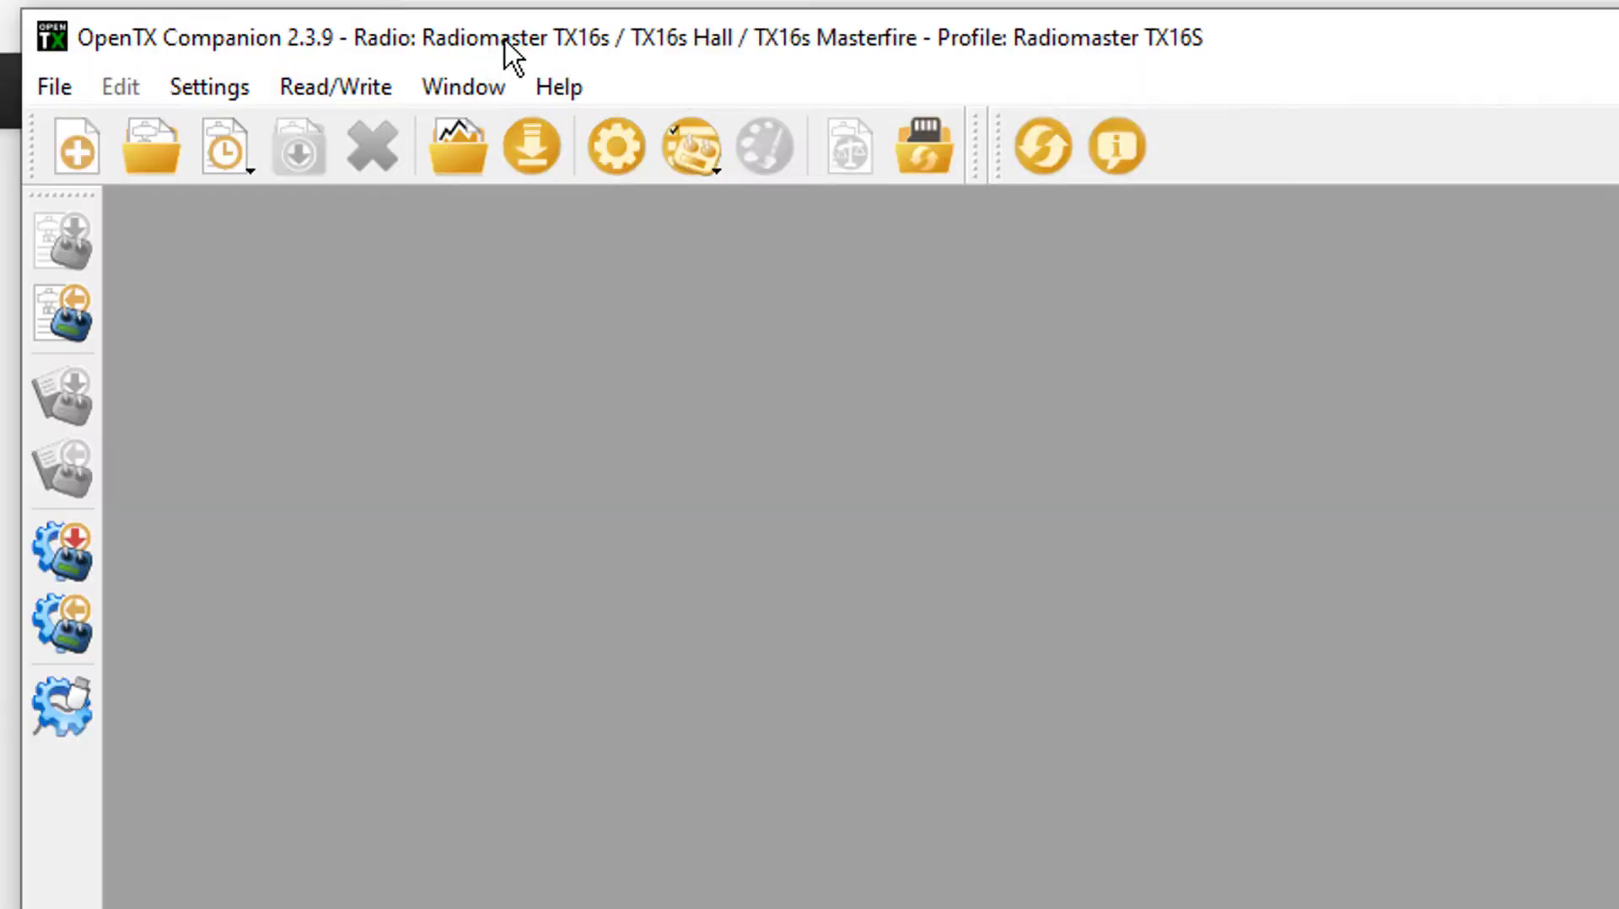
left_click(328, 92)
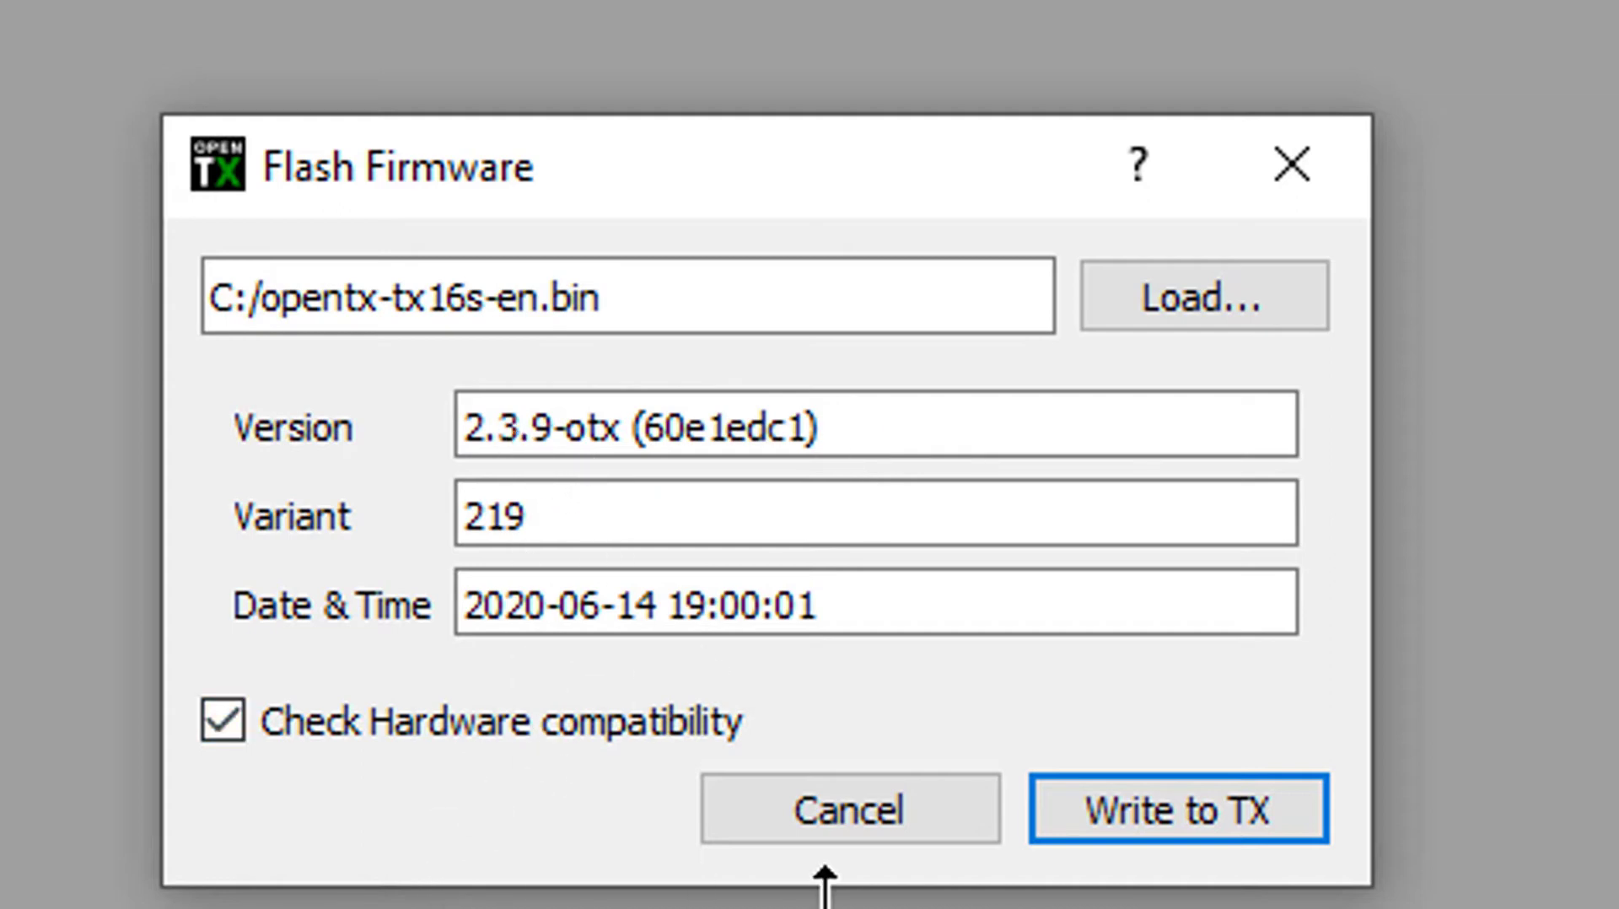
left_click(1198, 805)
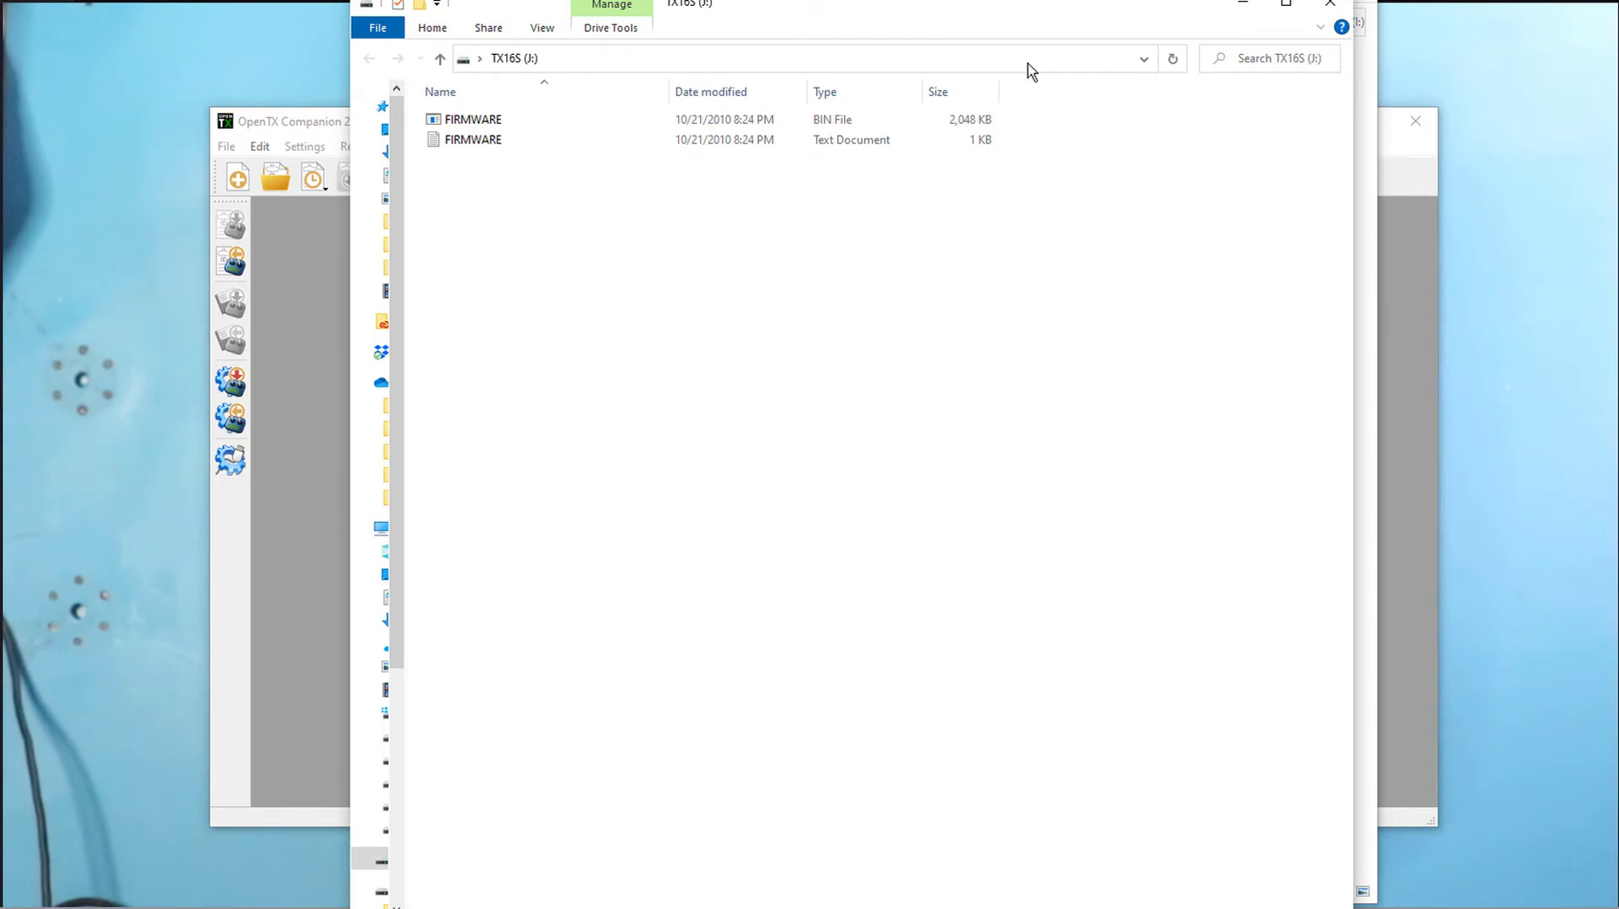
Close the TX16S drive window and show OneDrive Documents in the maximized Explorer window.
left_click(1332, 7)
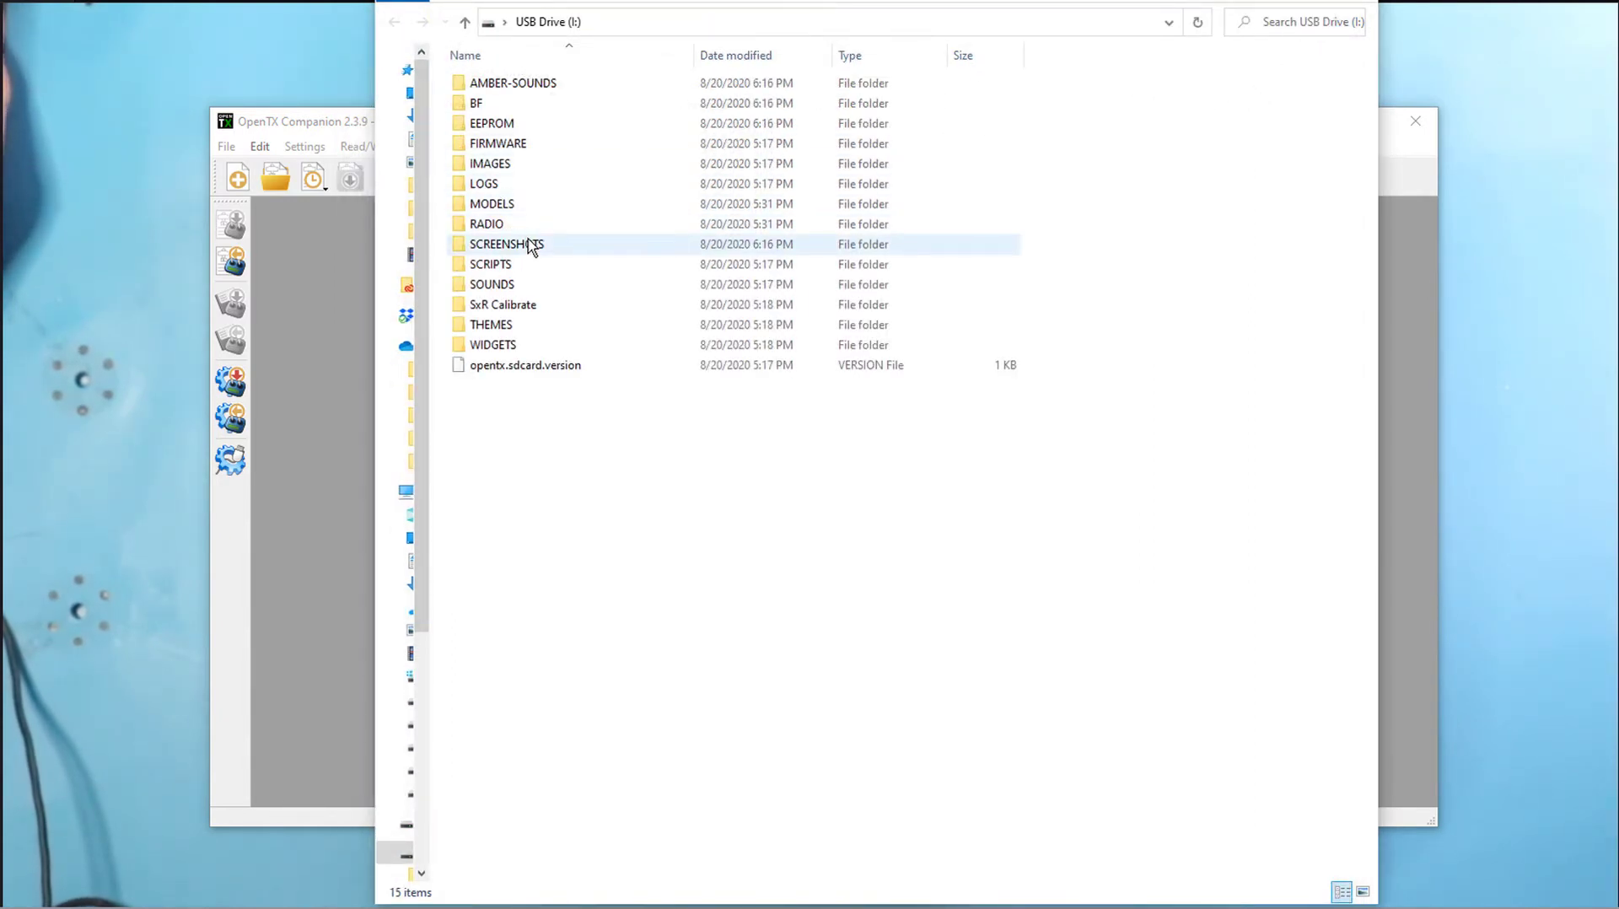
key("super+Up")
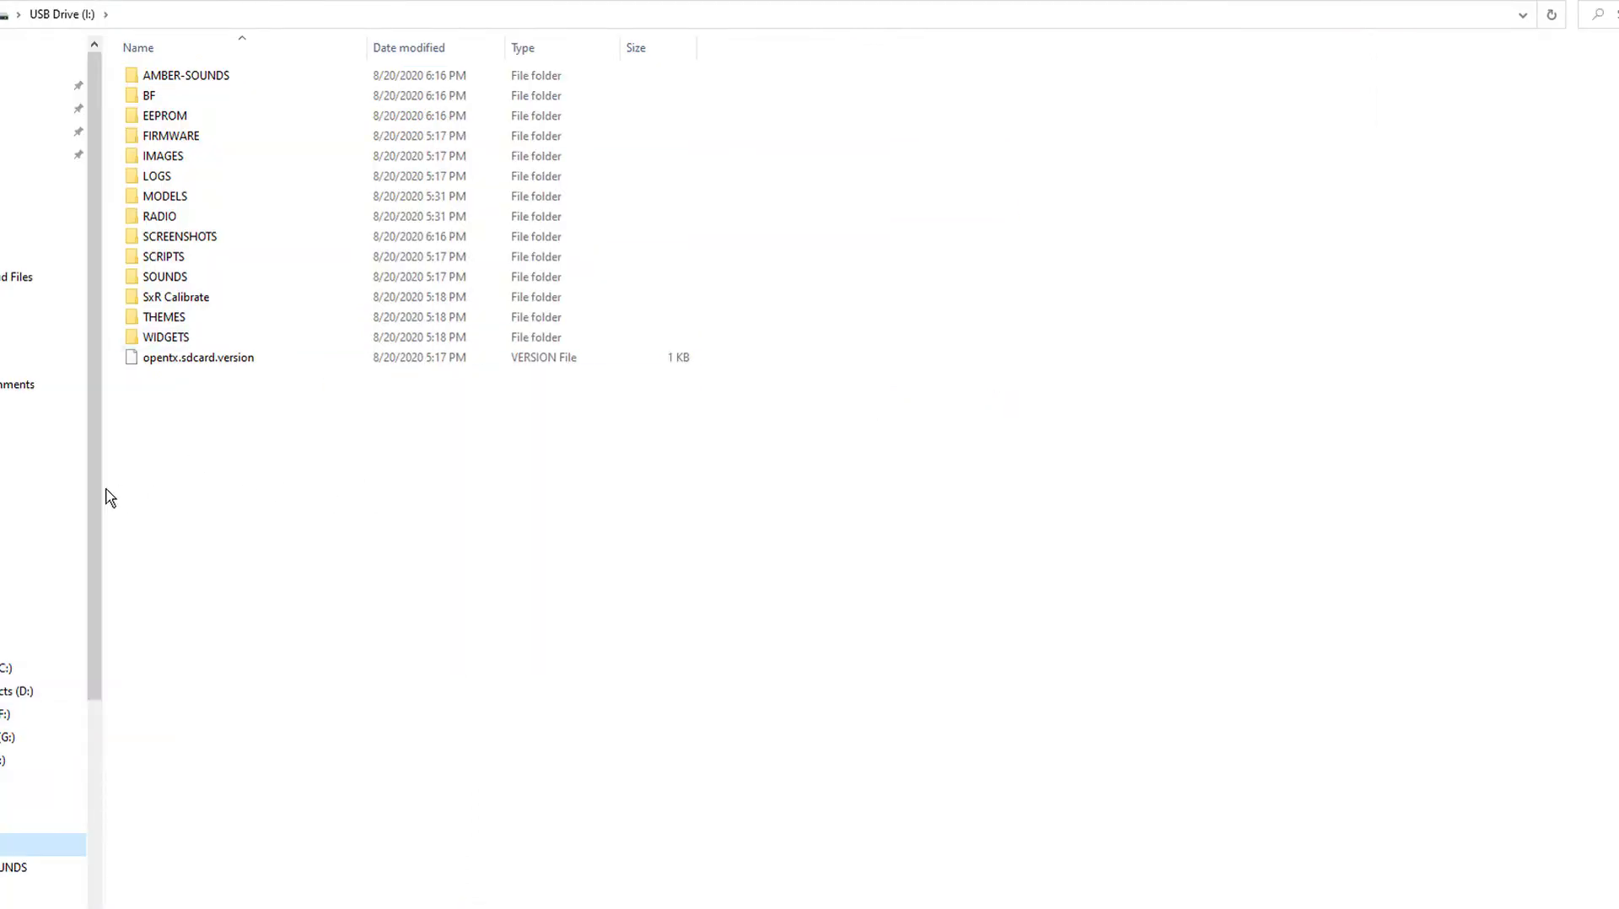
left_click(14, 361)
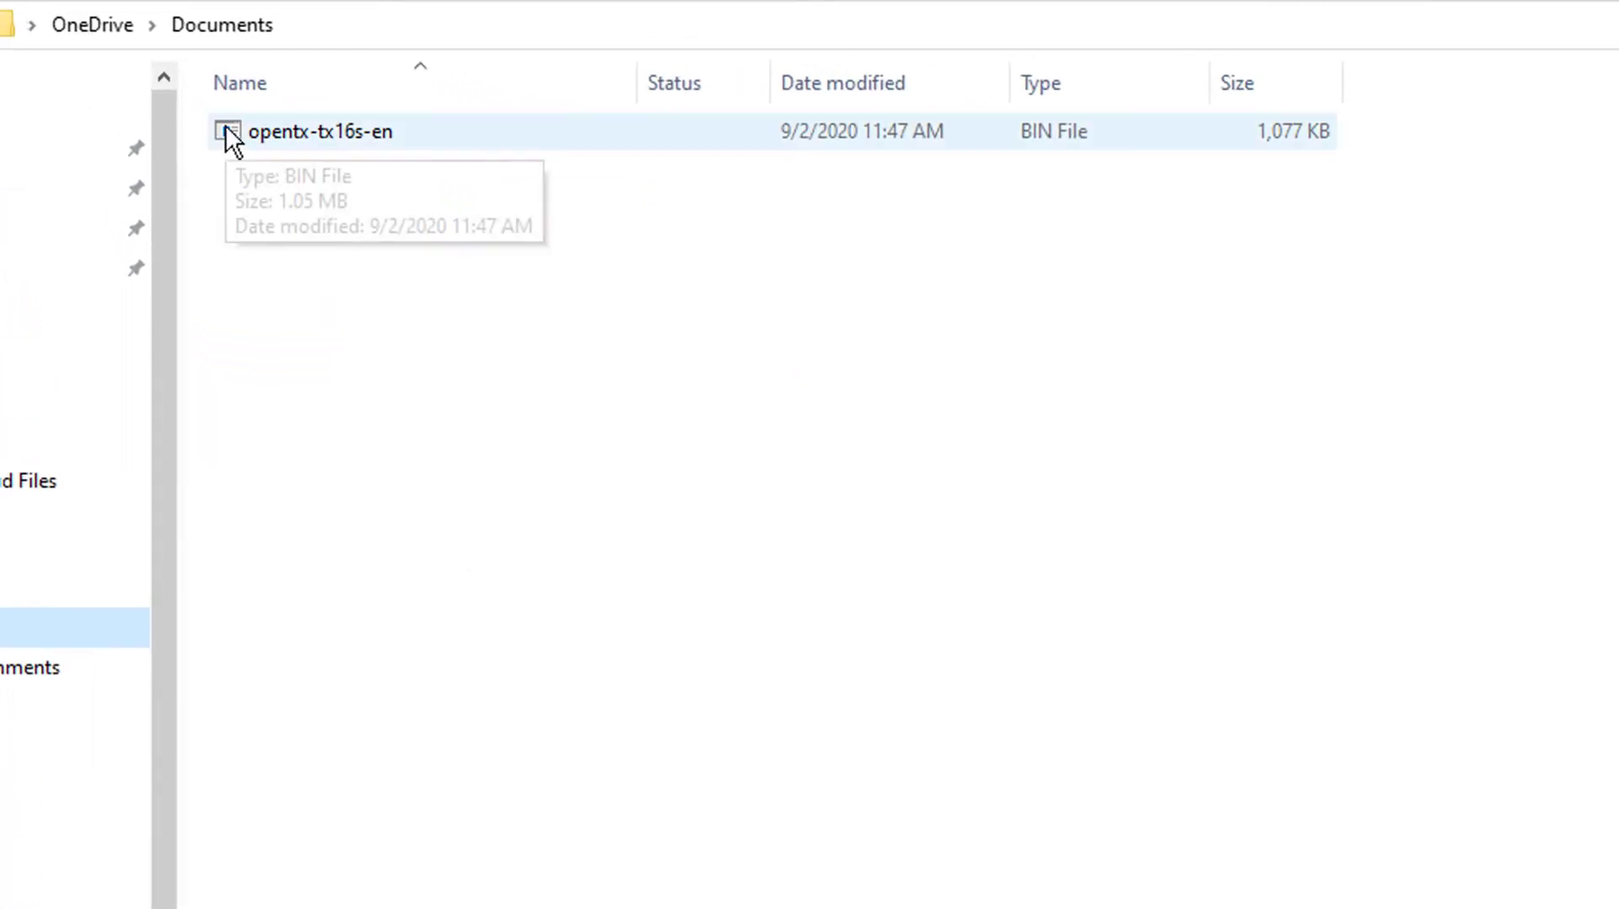
Rename the opentx-tx16s-en firmware file to tx16s and copy it into the USB drive's FIRMWARE folder.
left_click(226, 127)
right_click(228, 135)
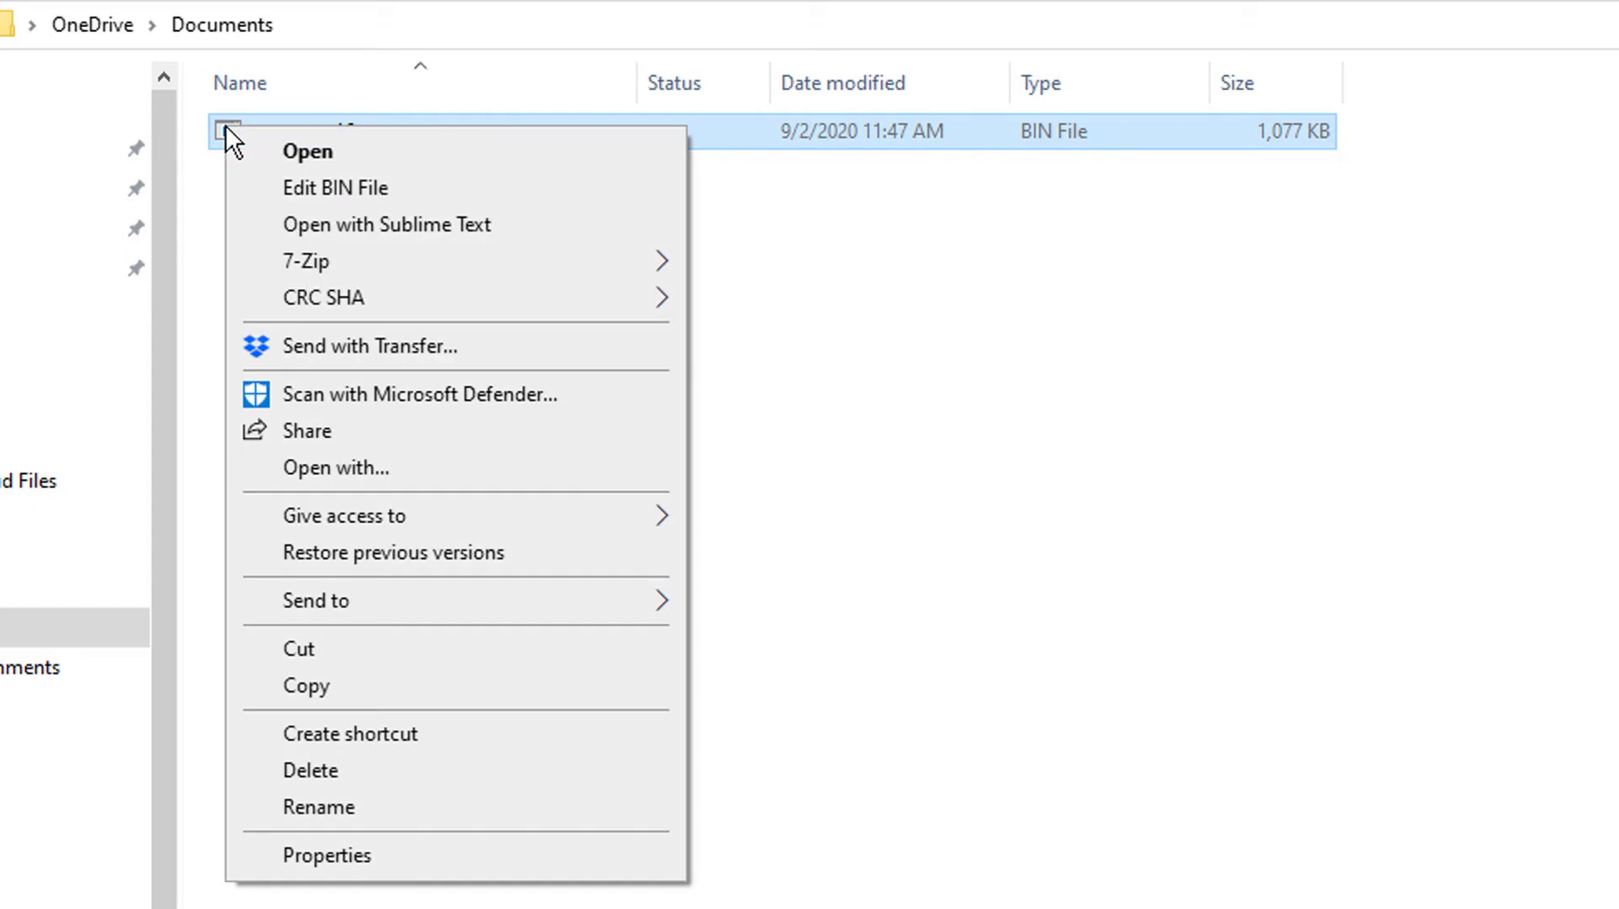
left_click(319, 807)
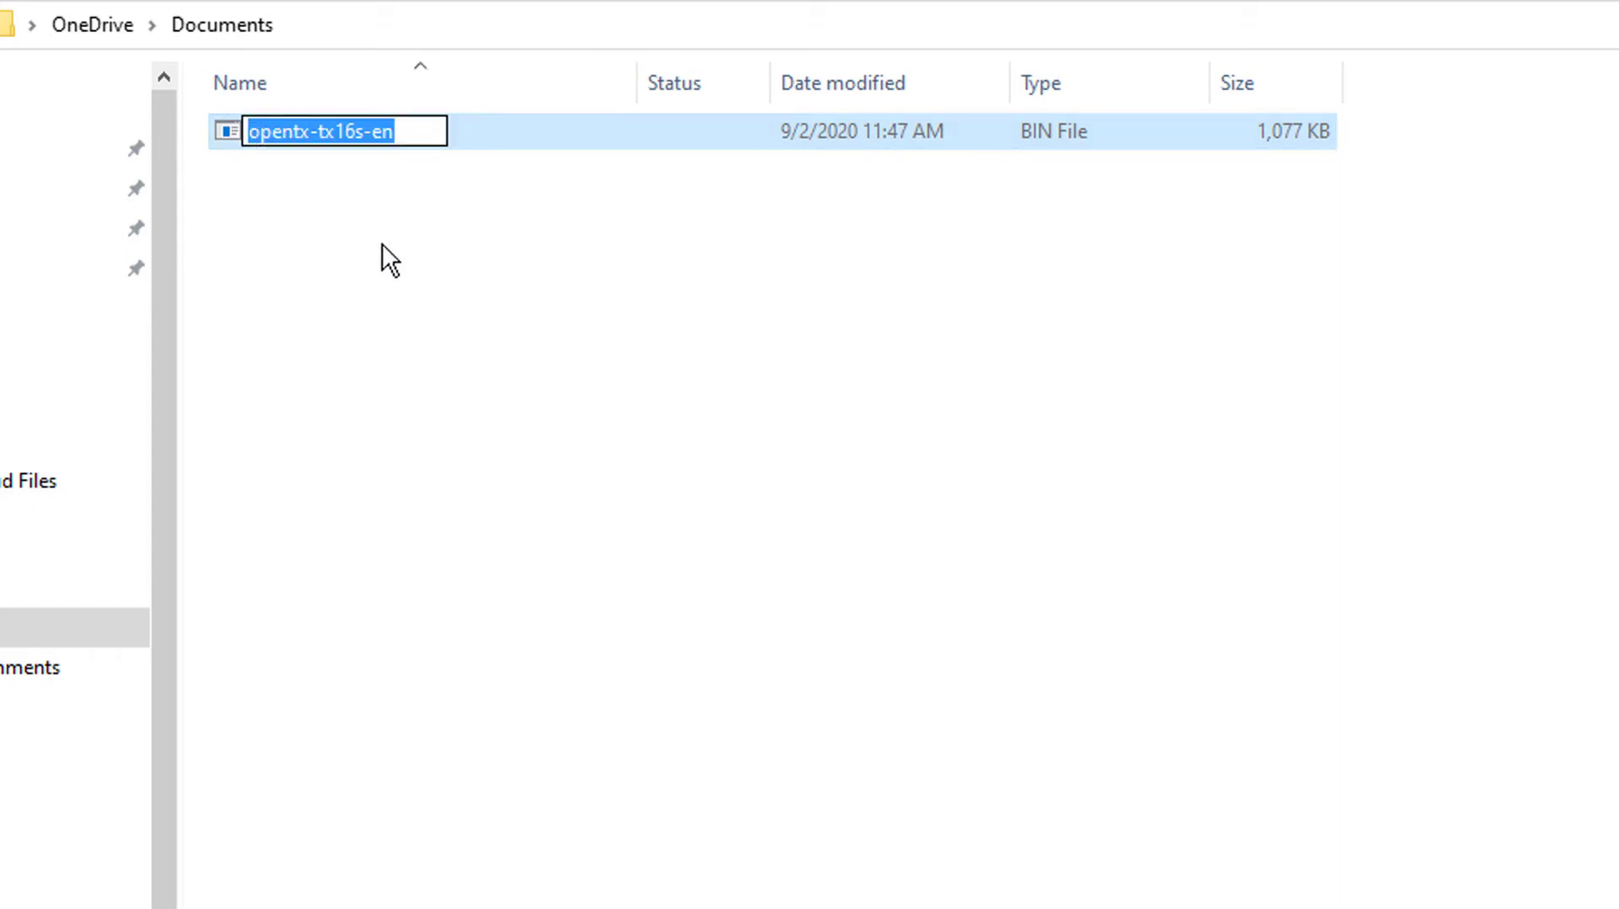
type("tx16s")
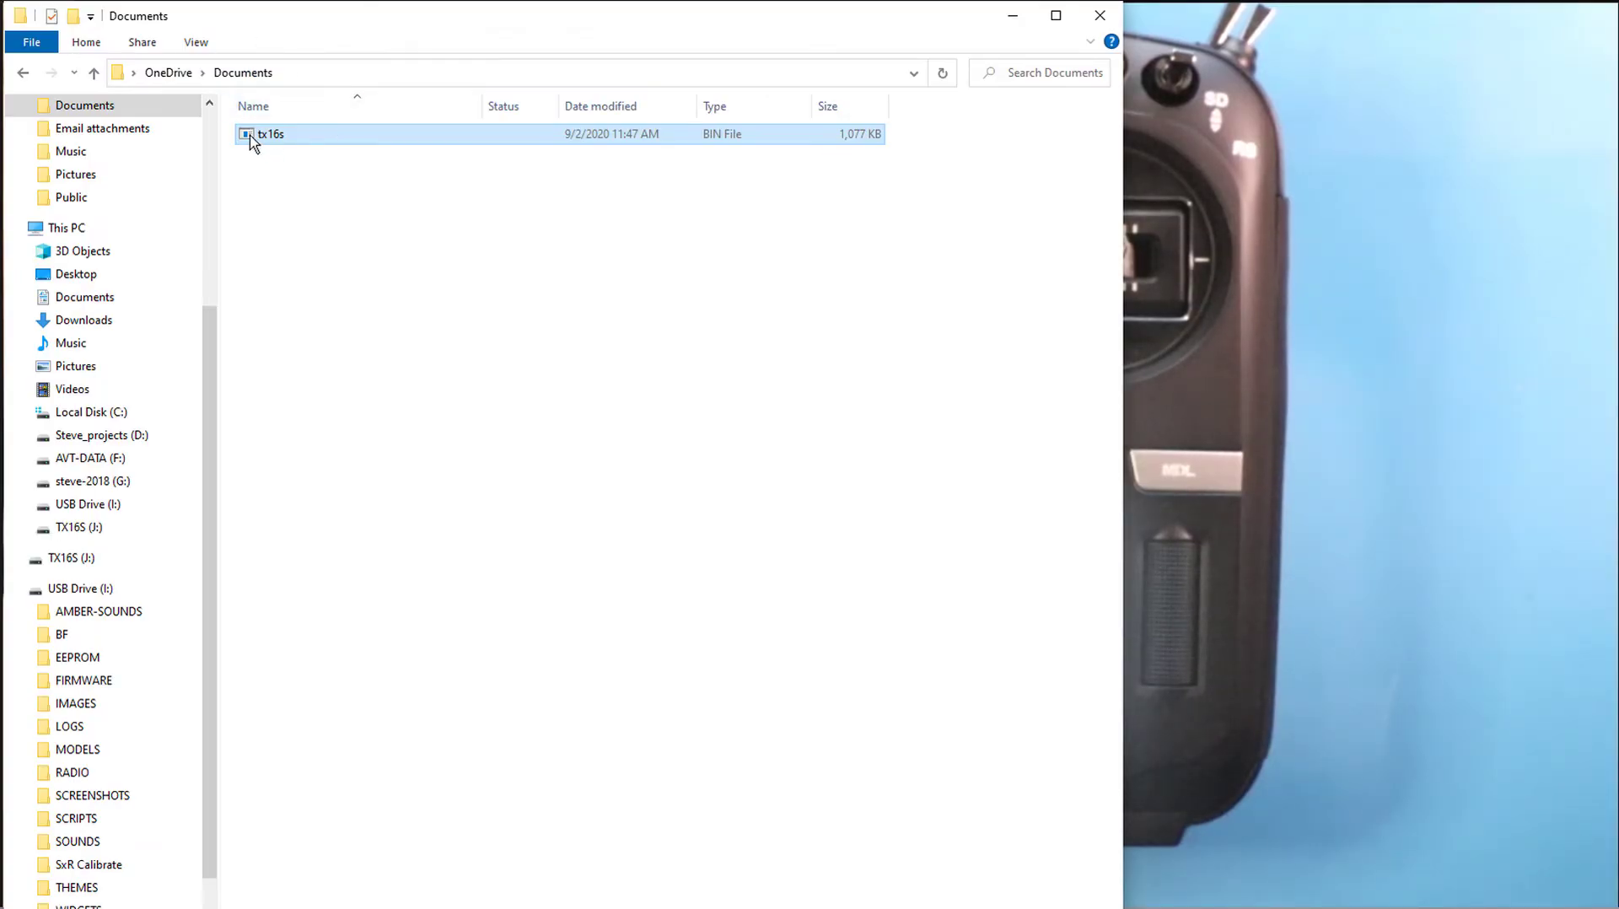
left_click_drag(245, 139, 155, 679)
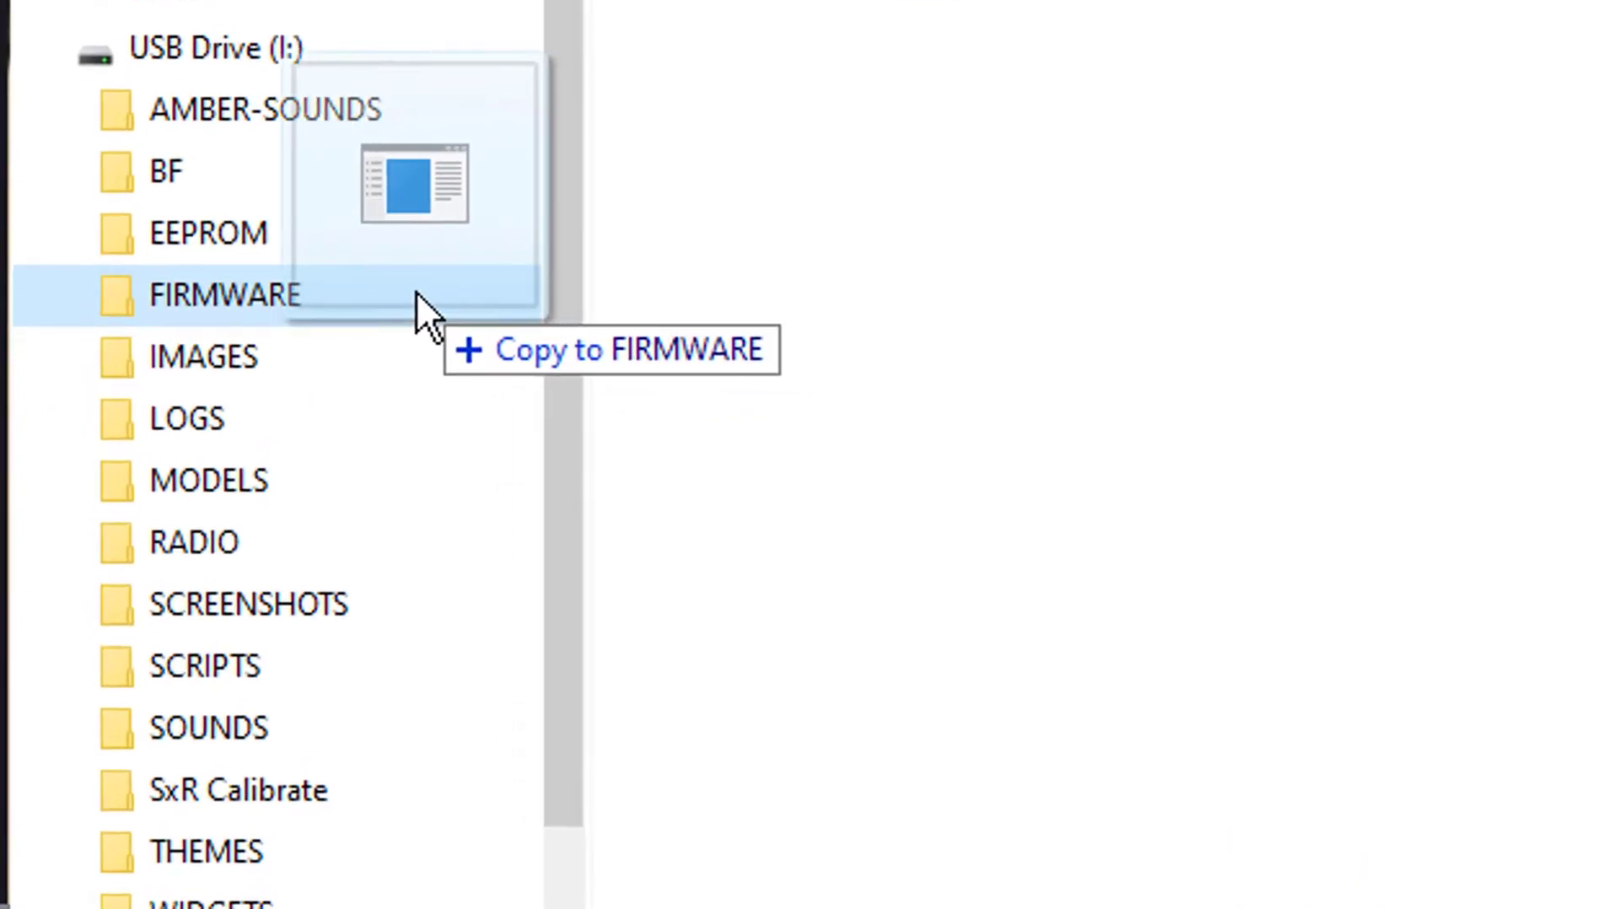
left_click_drag(417, 291, 413, 292)
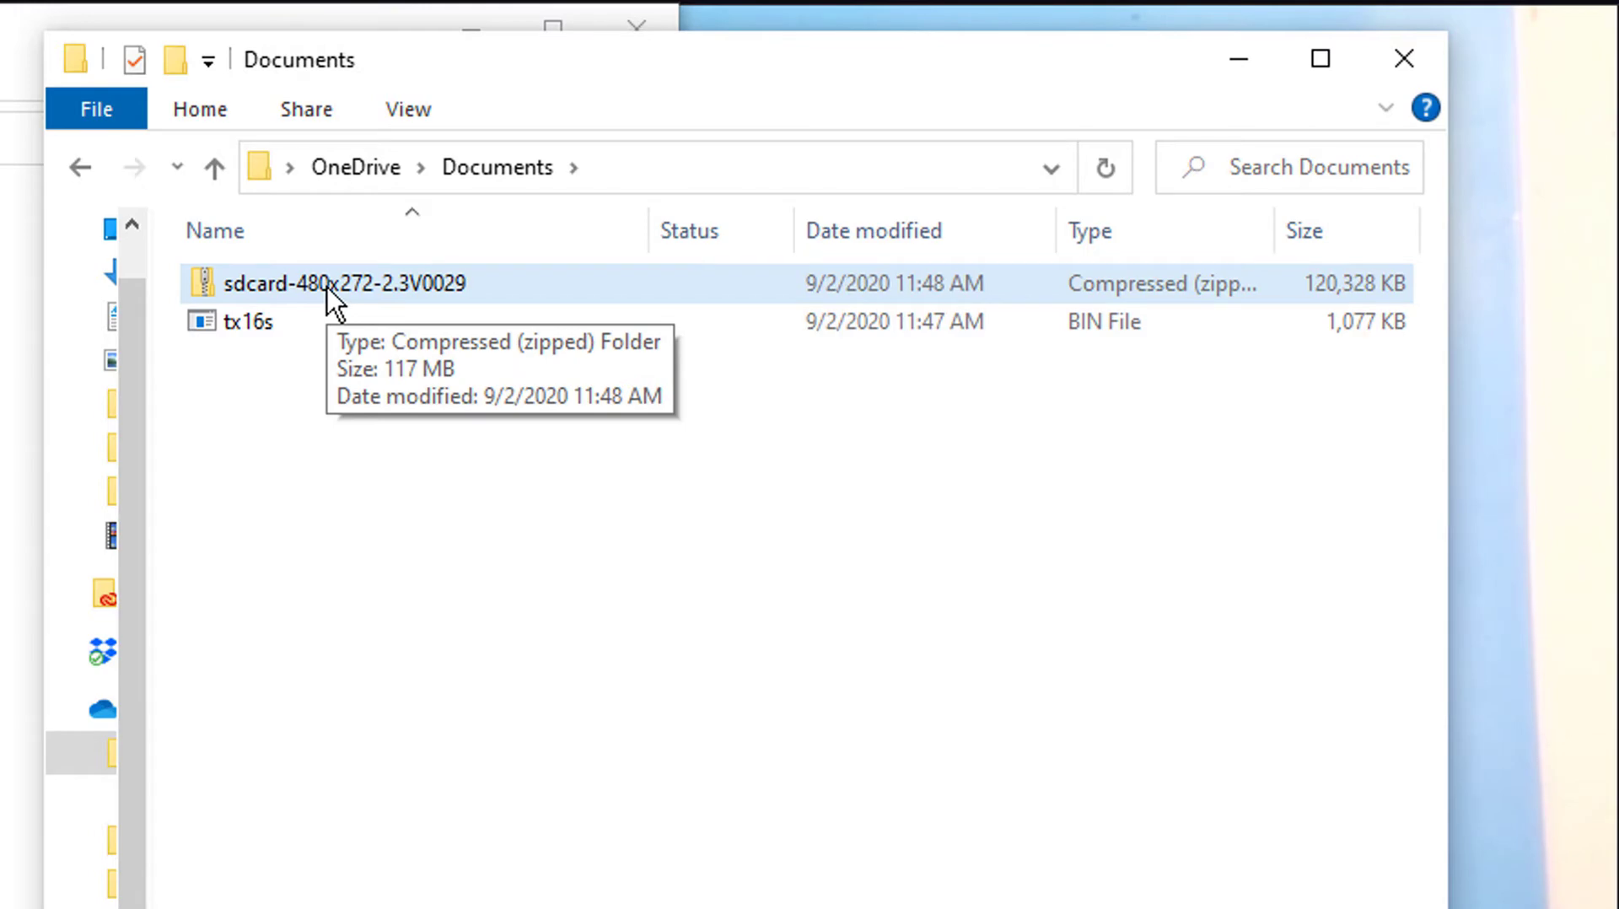
Extract sdcard-480x272-2.3V0029.zip into its own folder and select all nine extracted items.
right_click(203, 277)
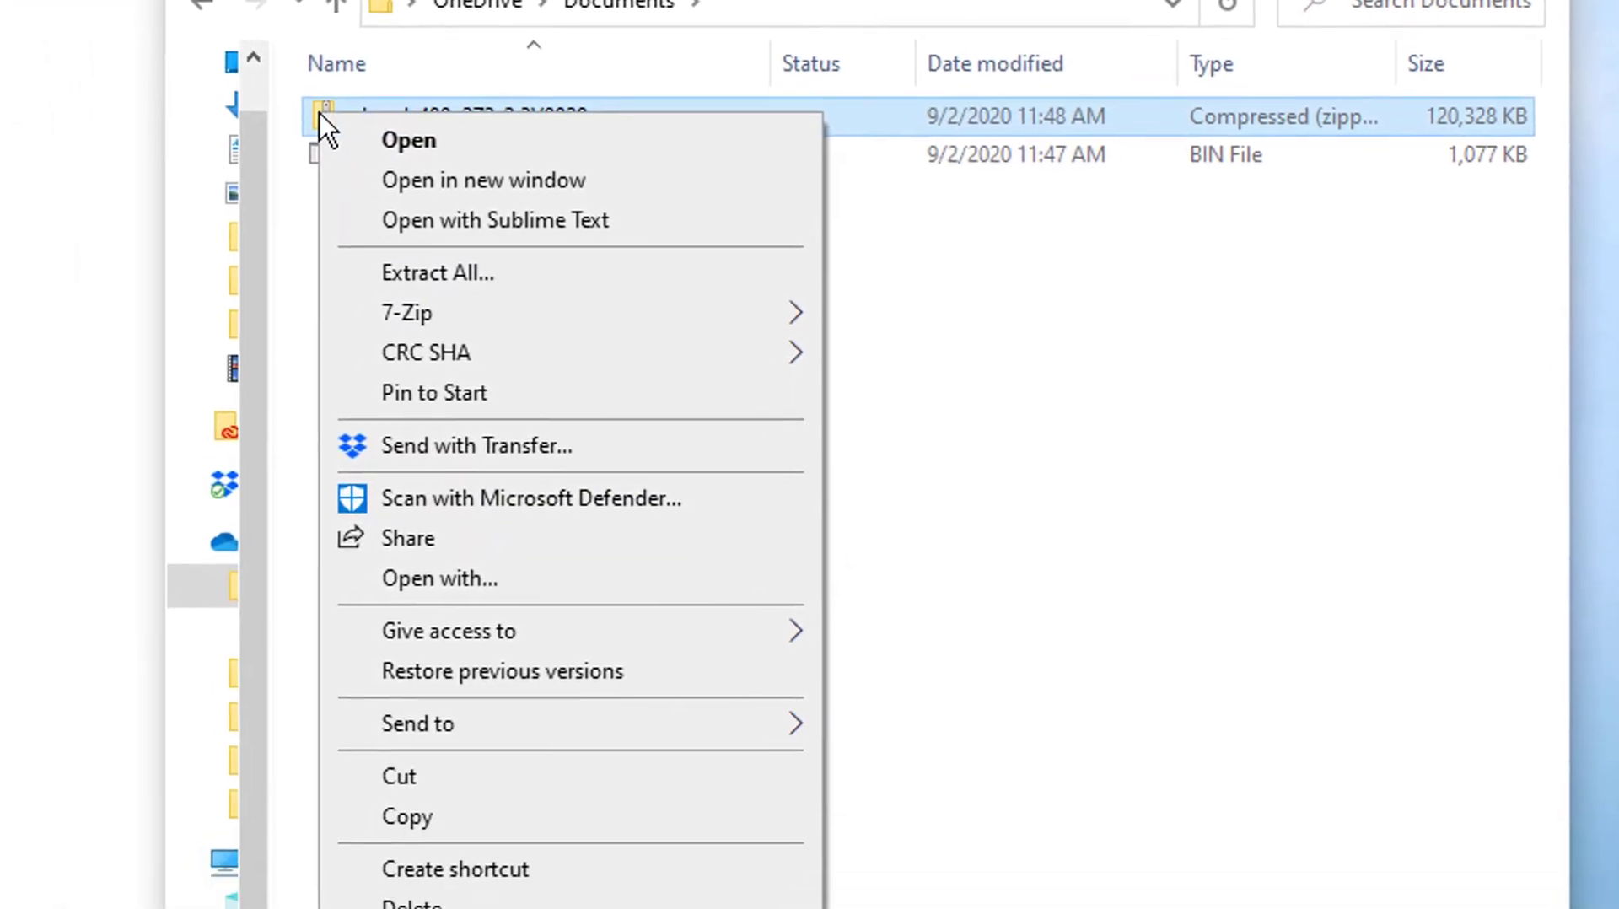
left_click(570, 162)
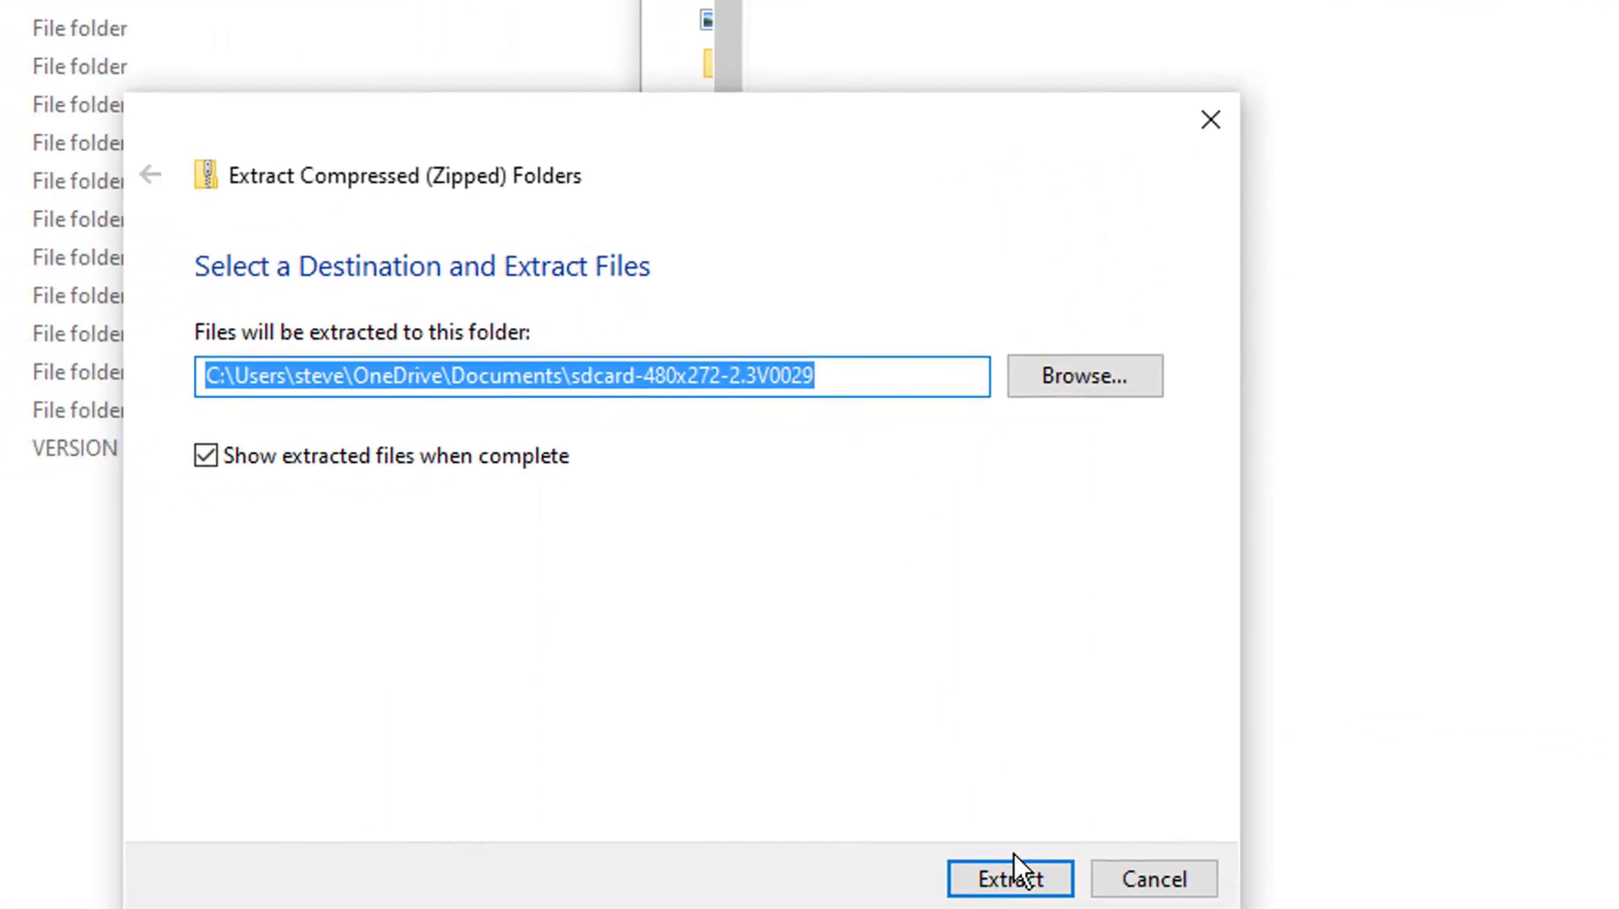
left_click(1011, 877)
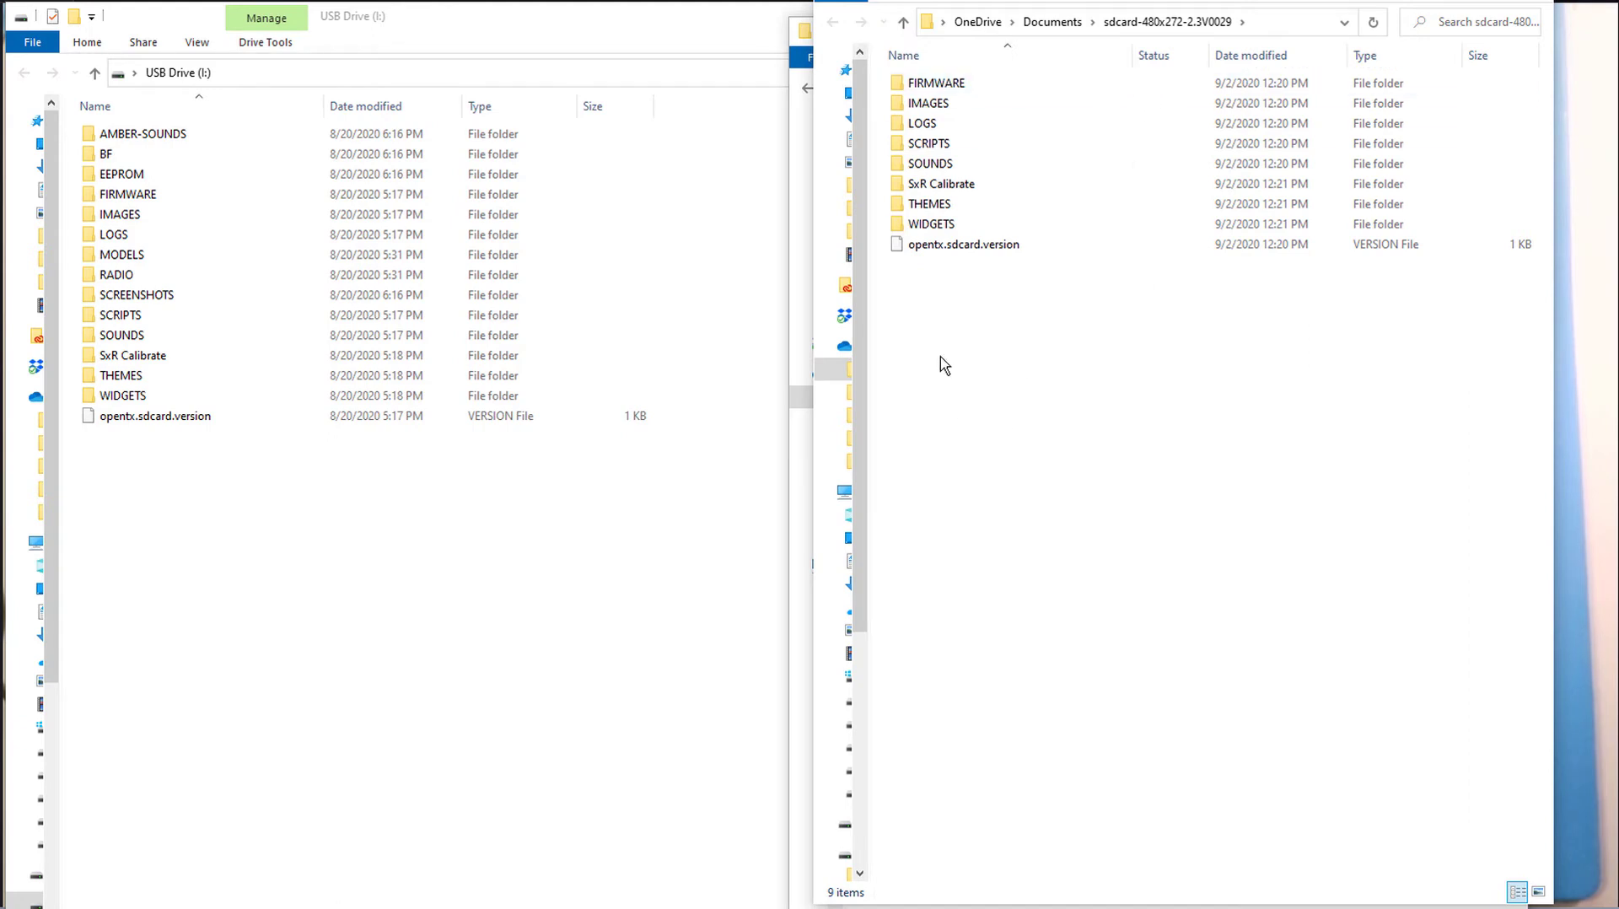
left_click_drag(942, 364, 984, 90)
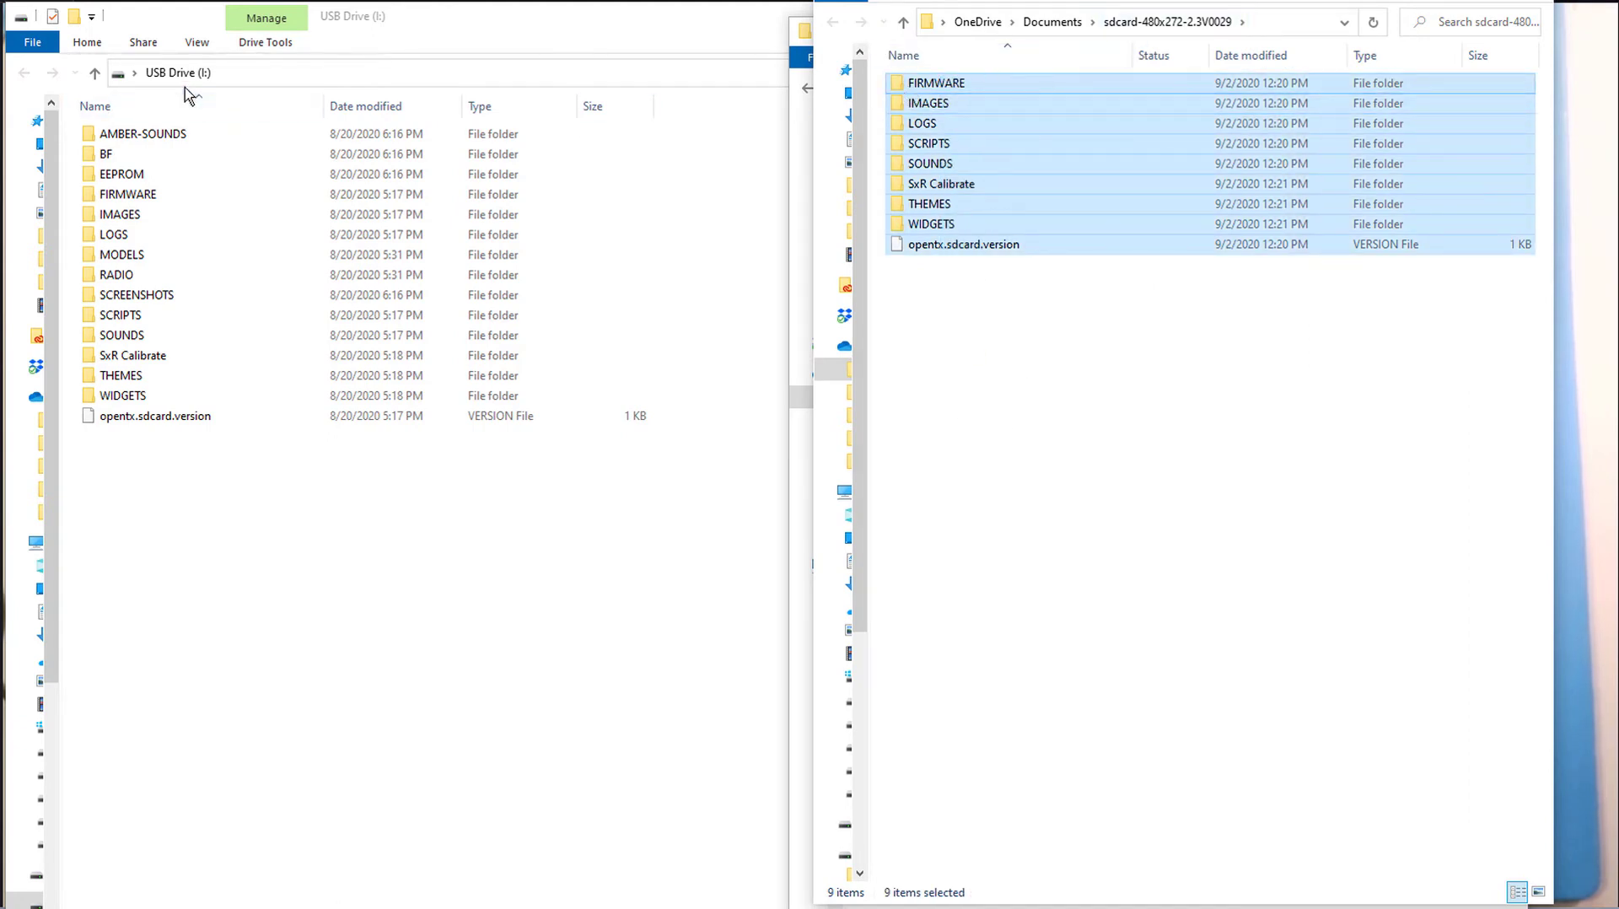
Copy the nine items, FIRMWARE through WIDGETS plus opentx.sdcard.version, onto USB Drive (I:).
left_click_drag(899, 87, 284, 645)
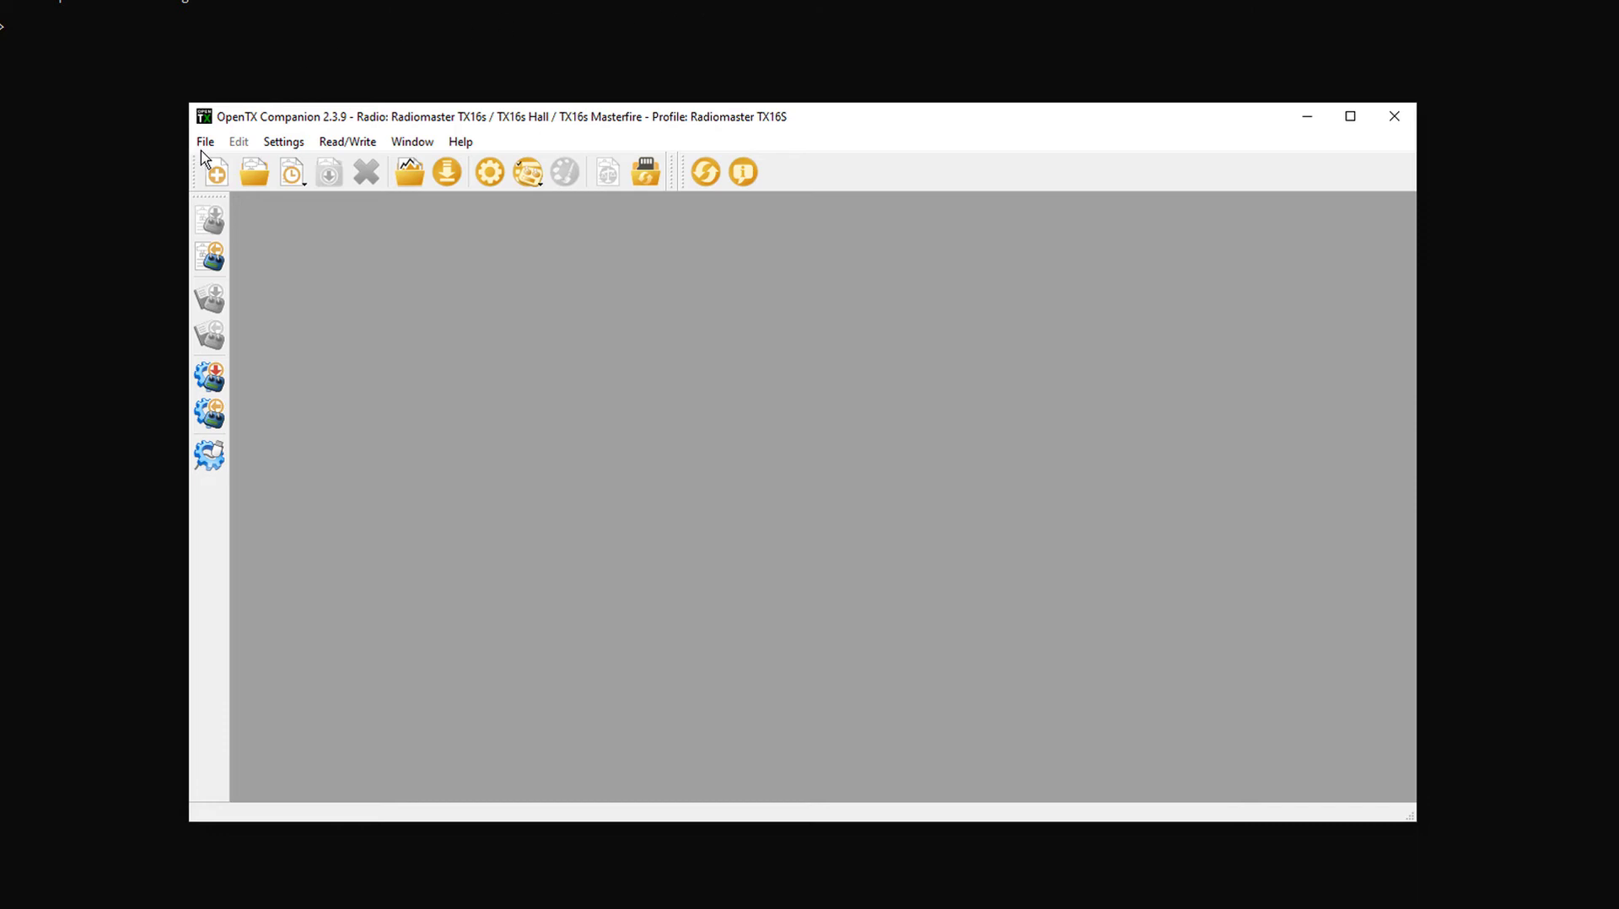
Open quad1video.otx from Documents to list QUAD 1 and Model13.
left_click(207, 143)
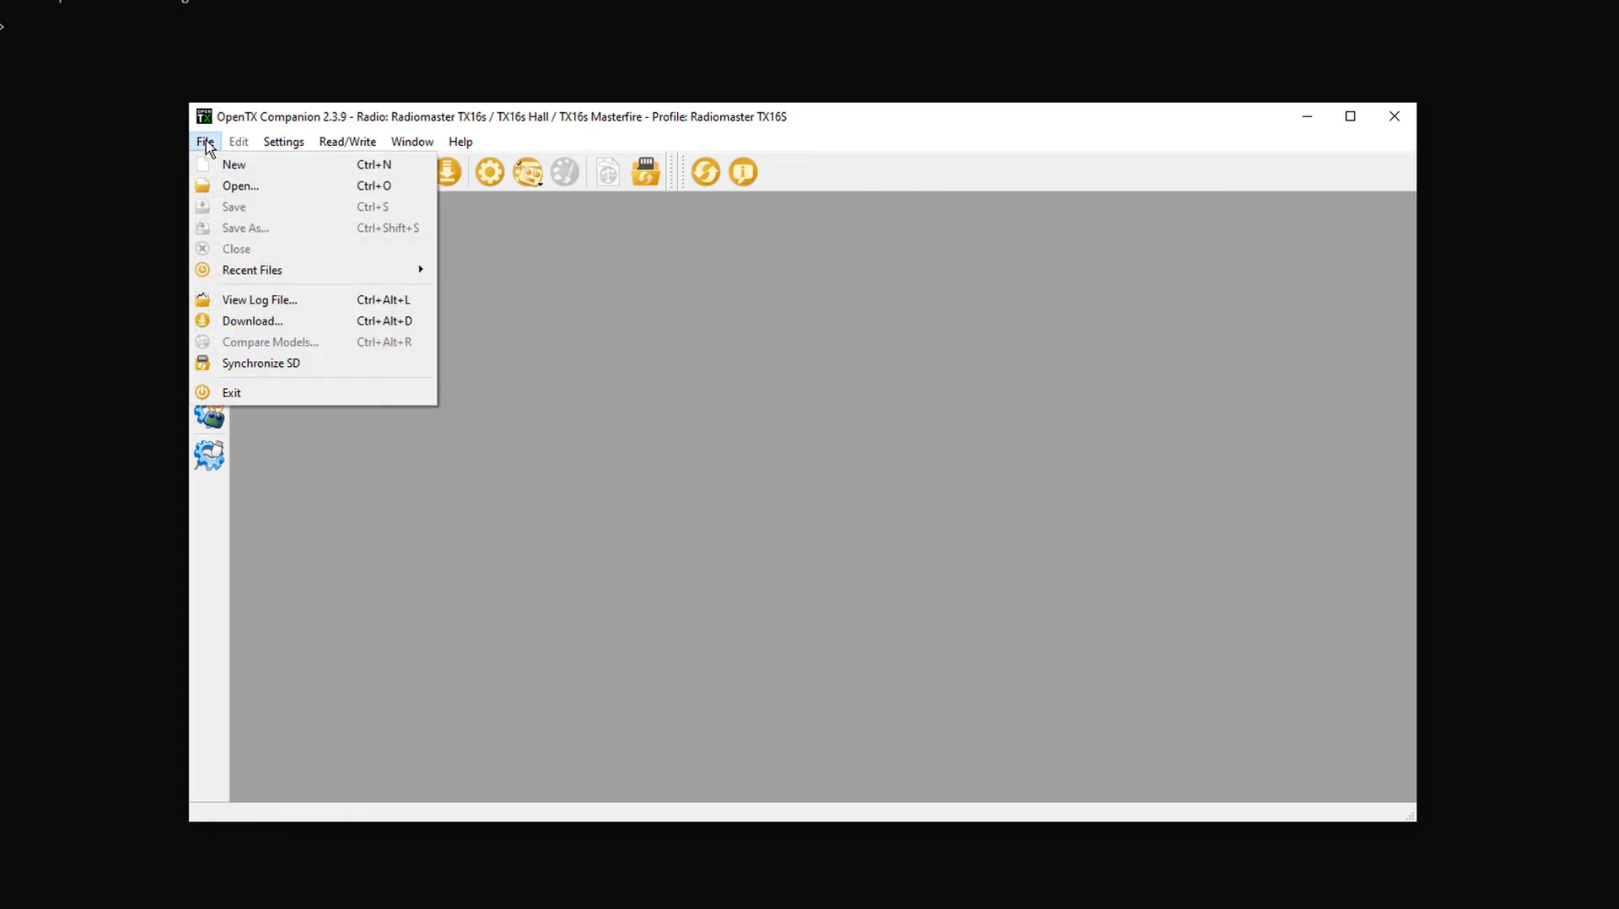
left_click(236, 186)
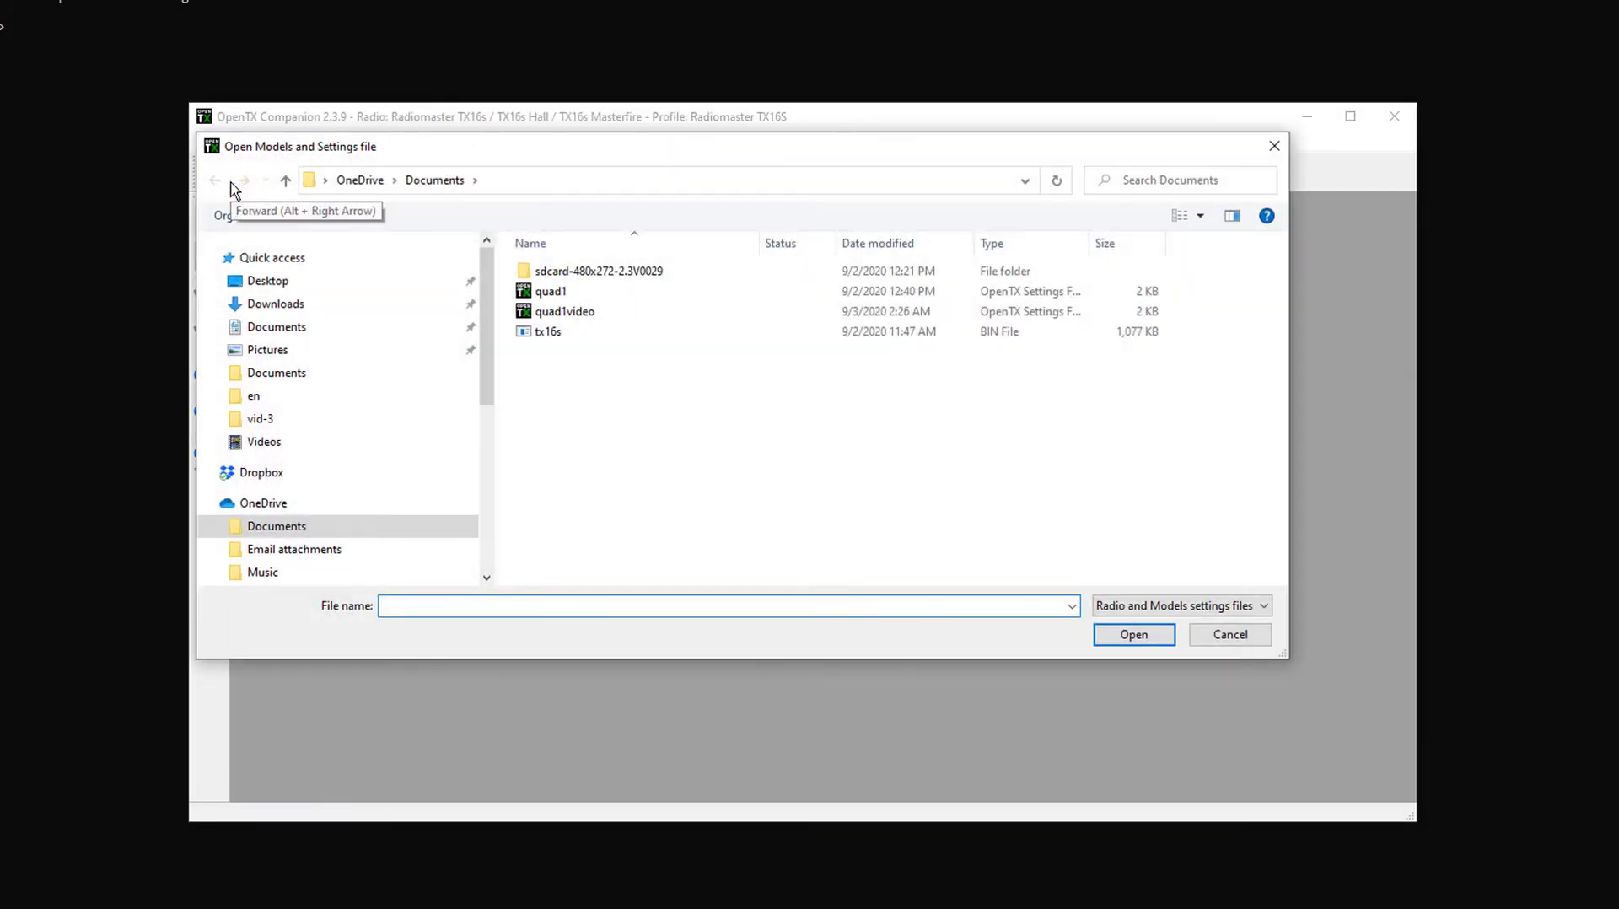
left_click(542, 312)
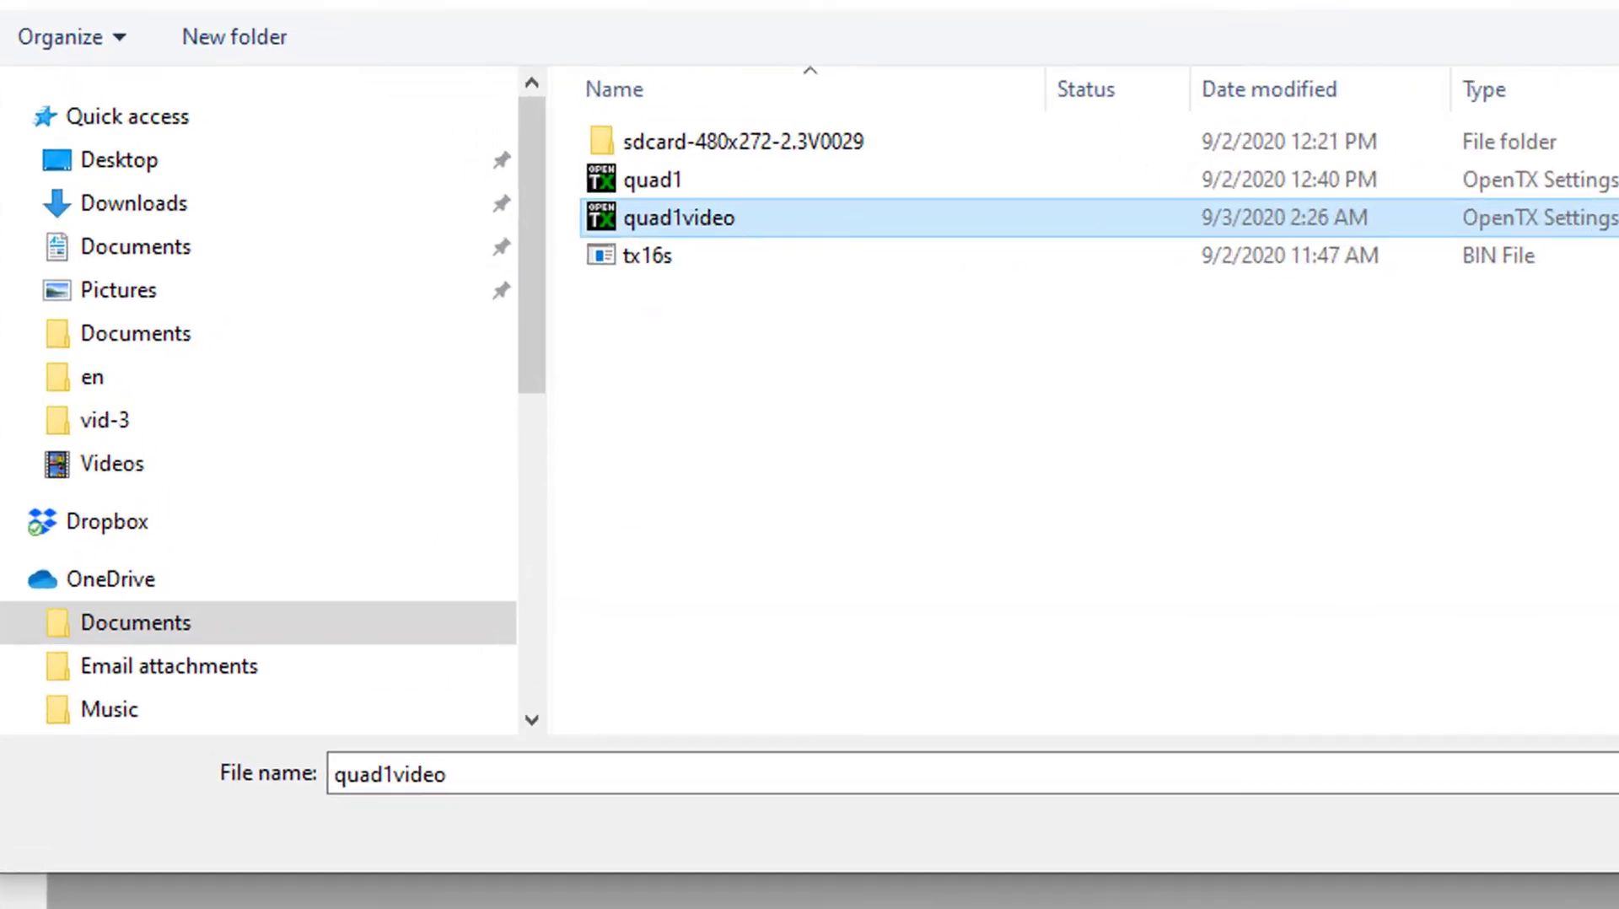
left_click(1145, 638)
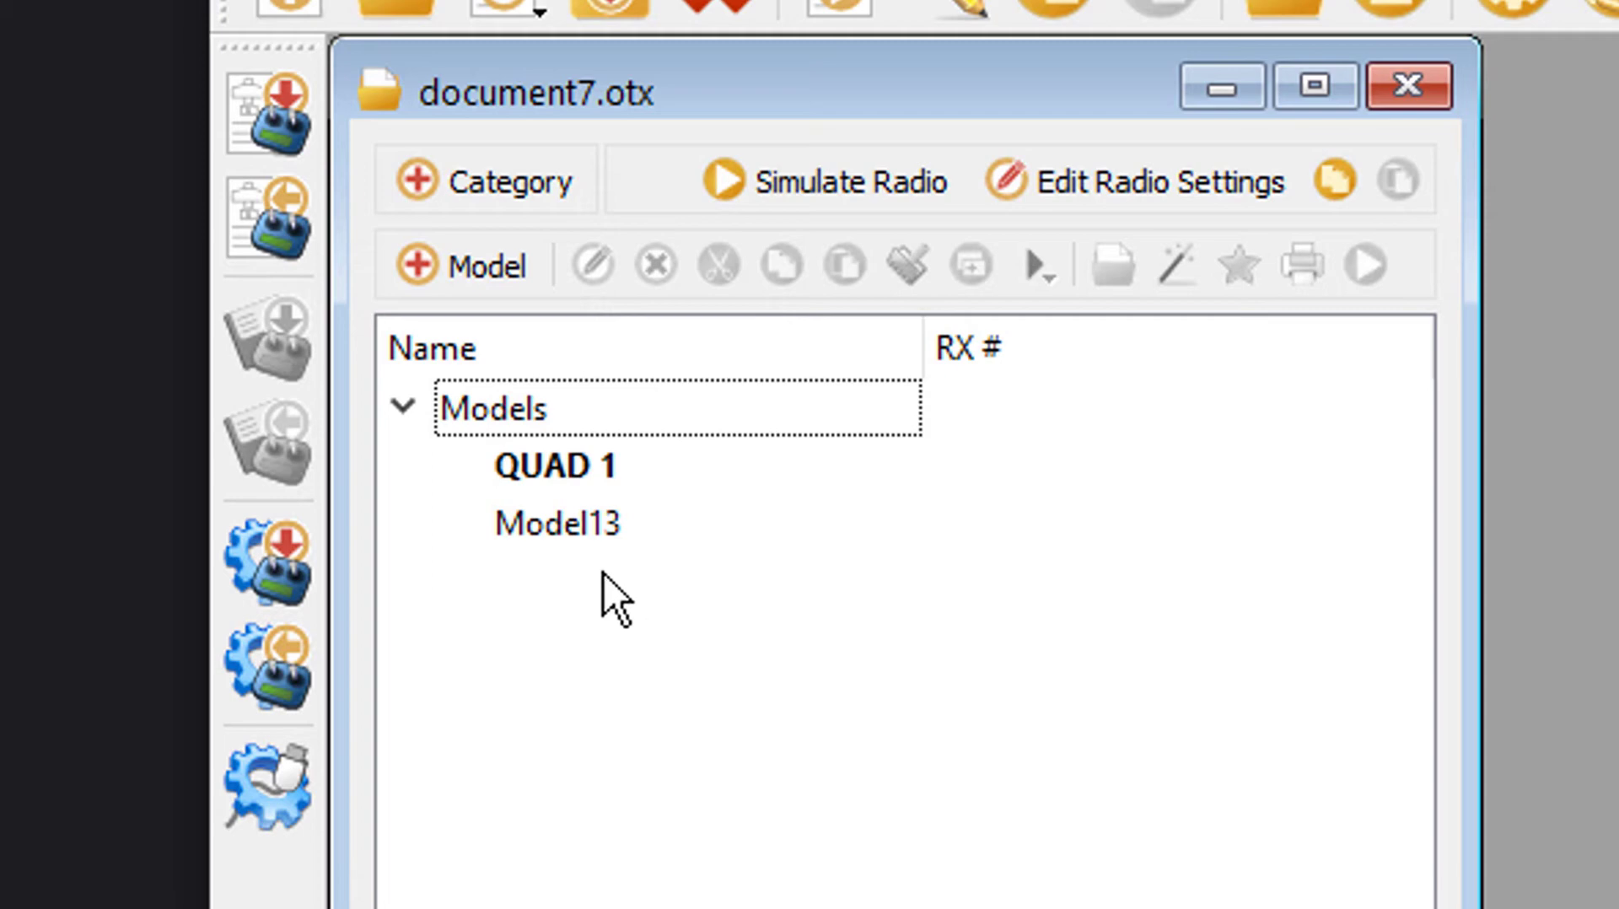
Open QUAD 1 for editing and look over its Inputs and Mixes.
double_click(560, 461)
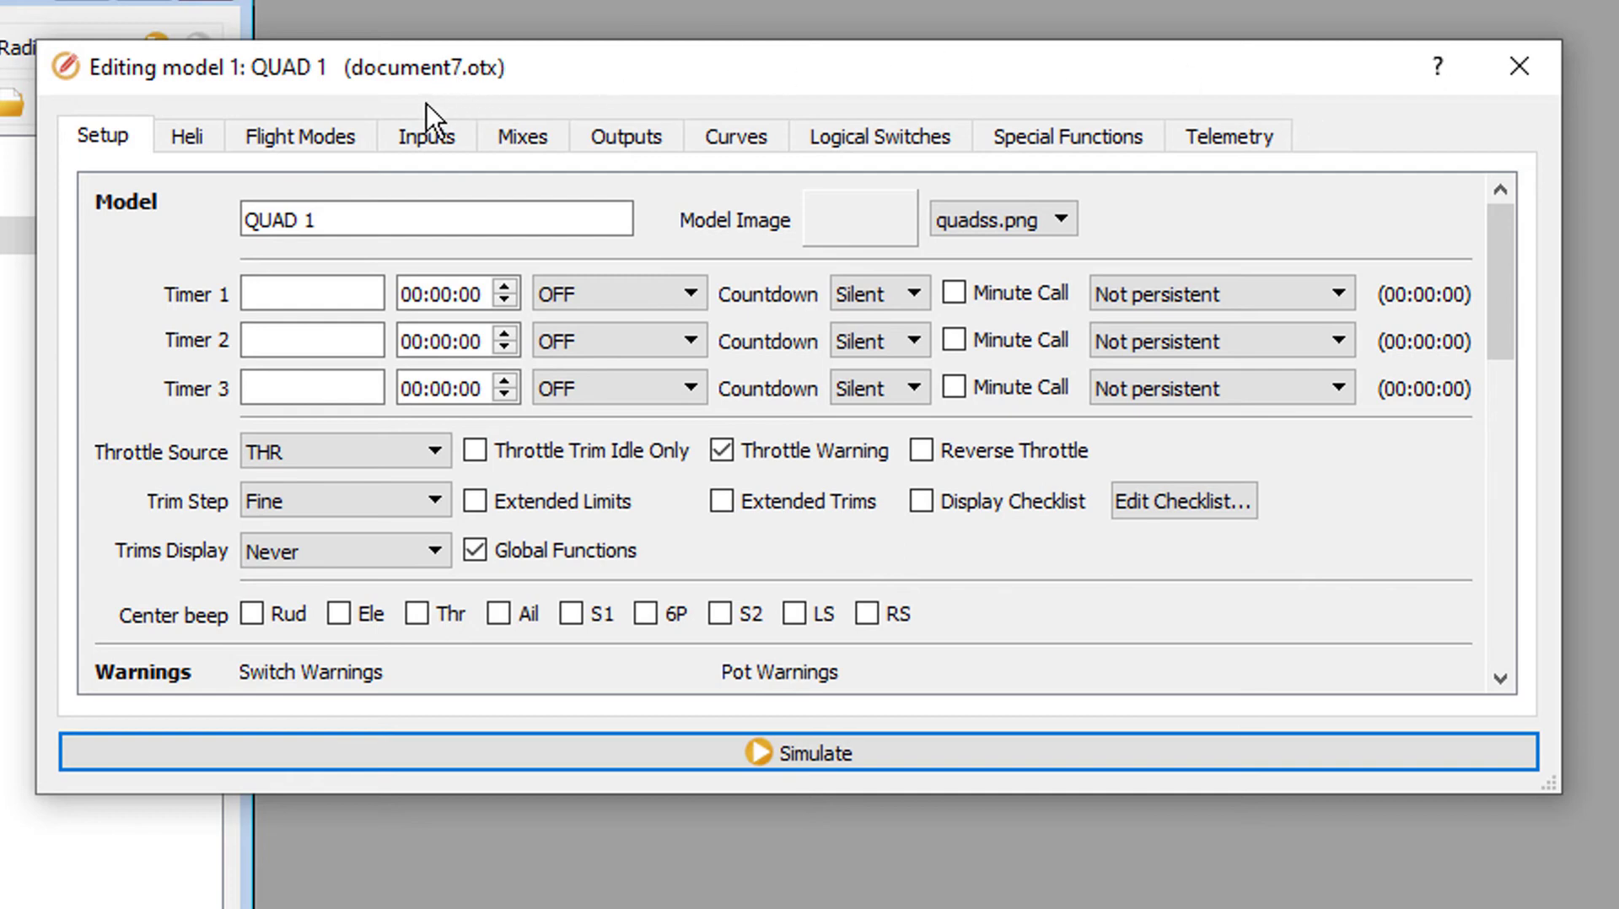
left_click(425, 136)
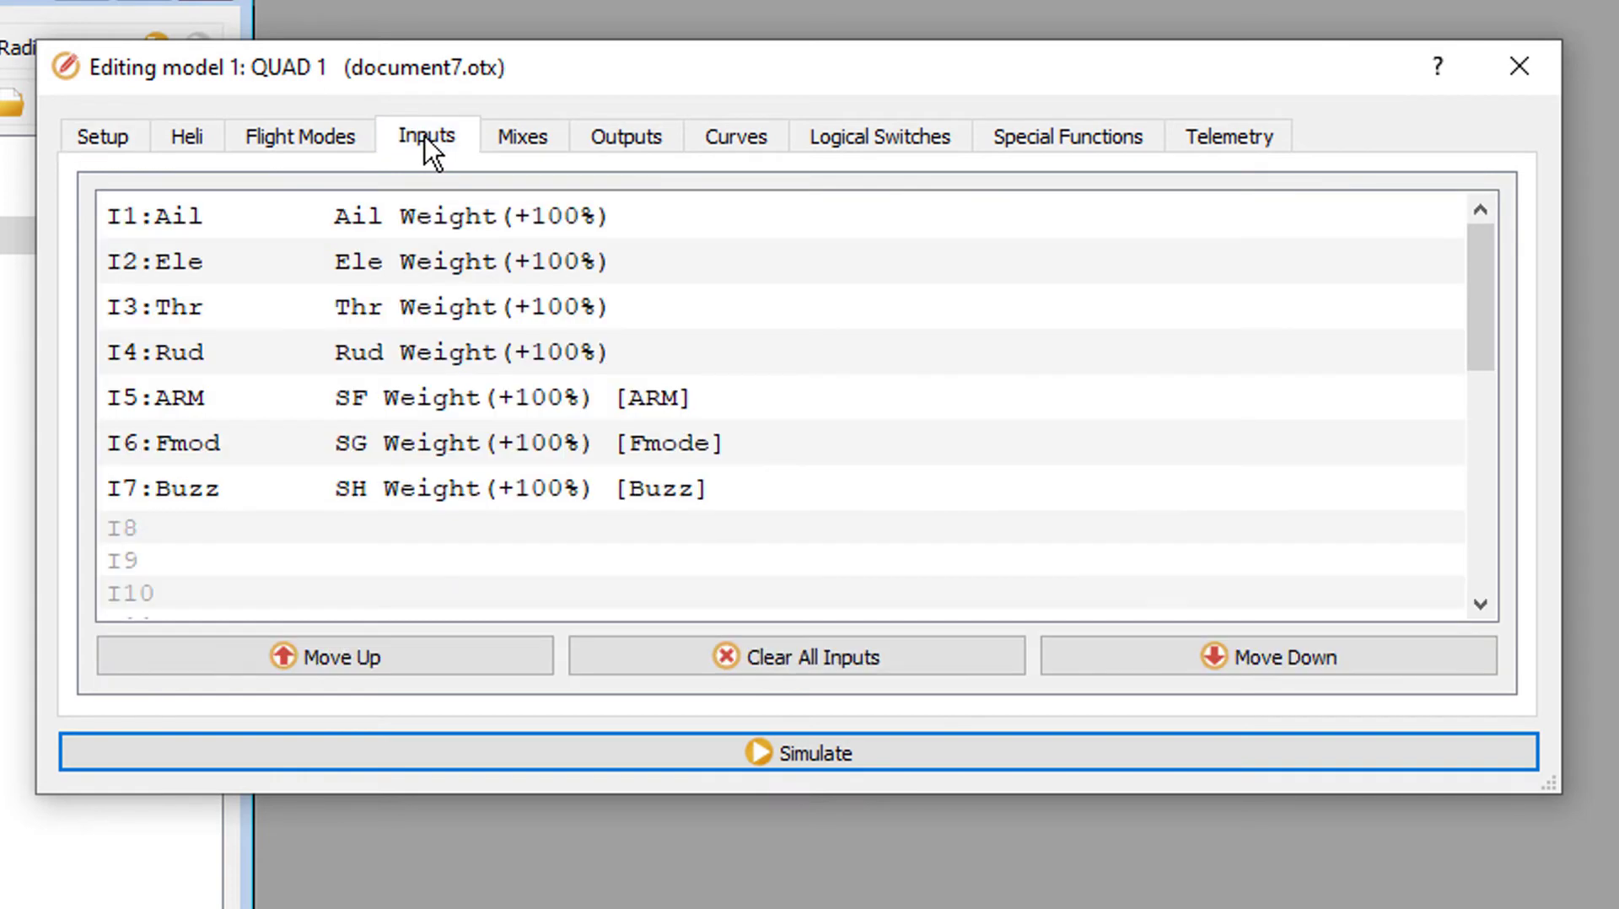
left_click(523, 129)
mouse_move(1486, 254)
left_mouse_down()
mouse_move(1486, 290)
mouse_move(1485, 276)
left_mouse_up()
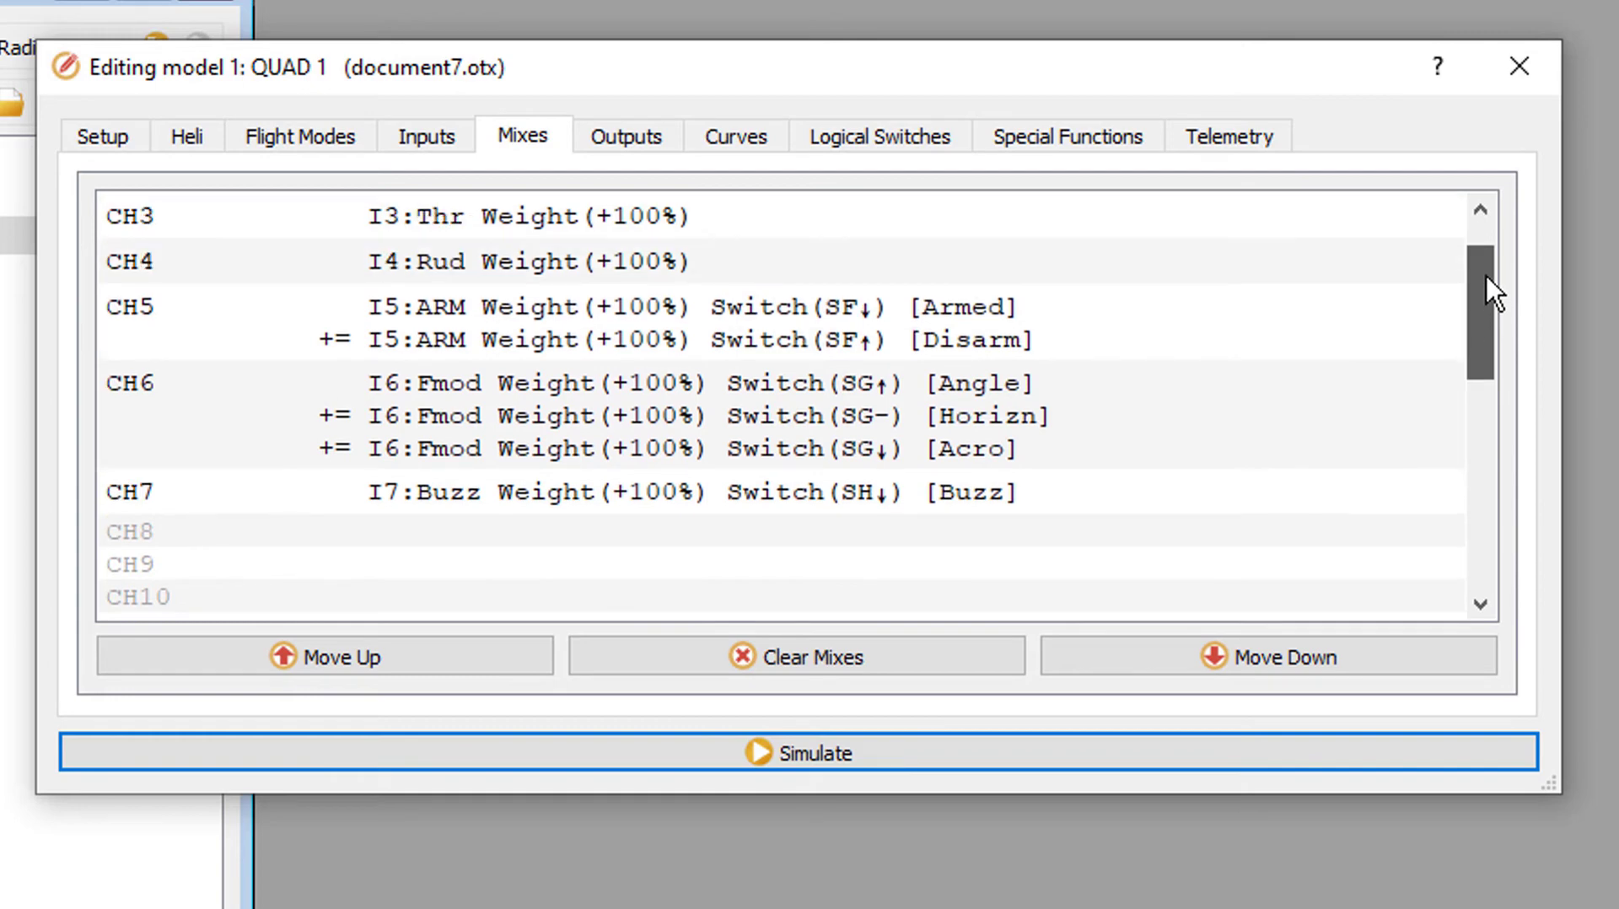
On Special Functions, try SF1's arm and SF2's disarm tracks, dismissing the missing-file errors.
left_click(1060, 135)
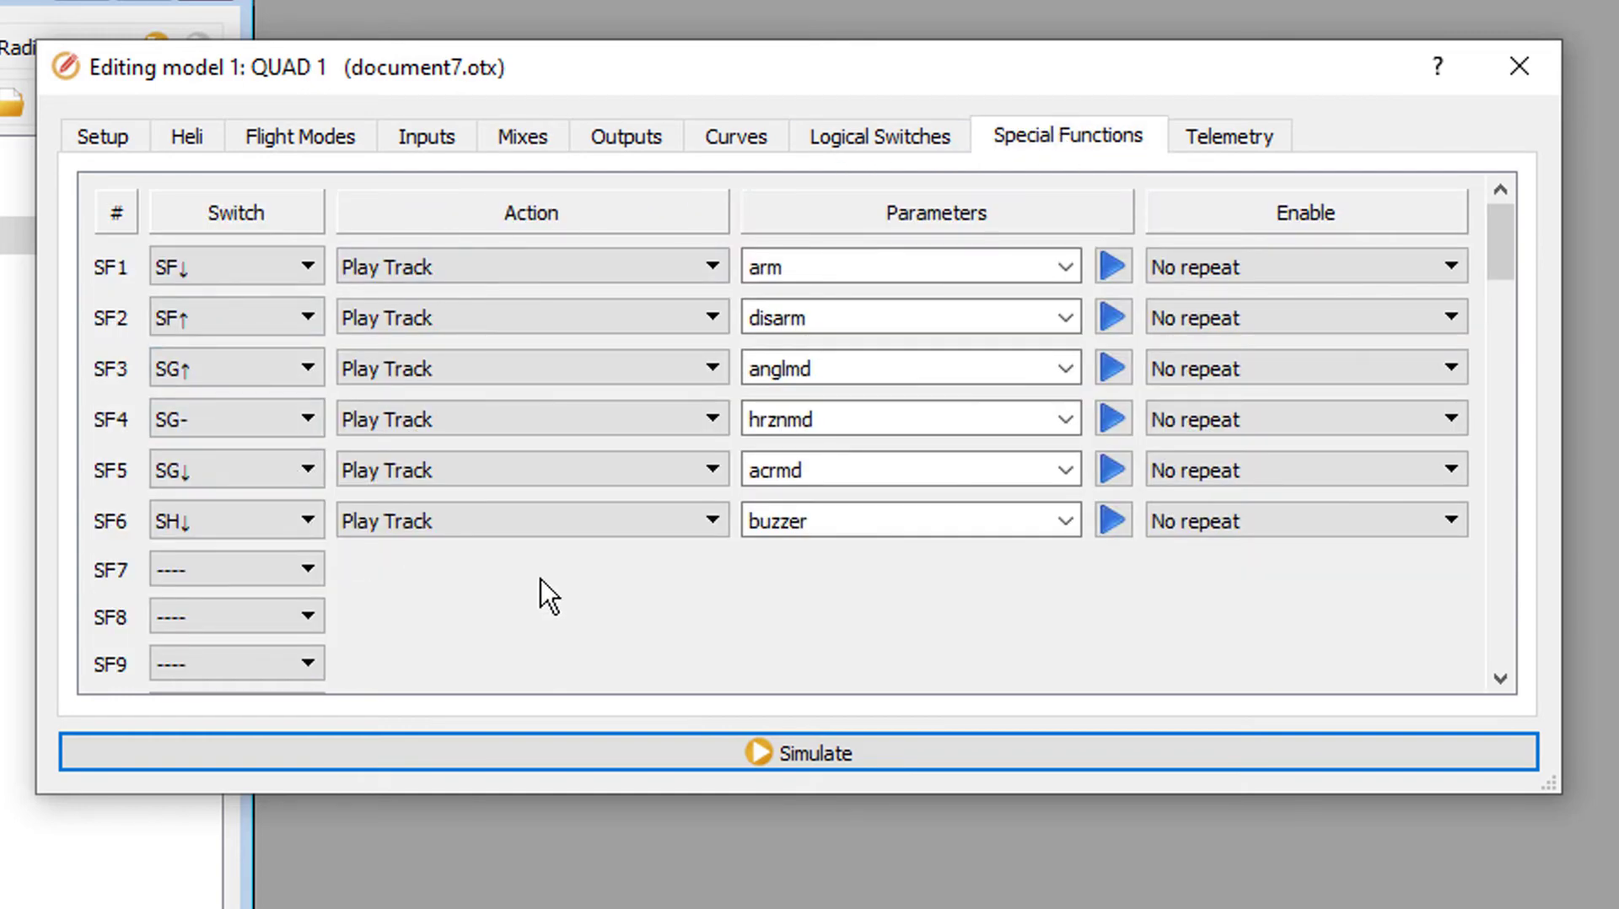
left_click(1113, 266)
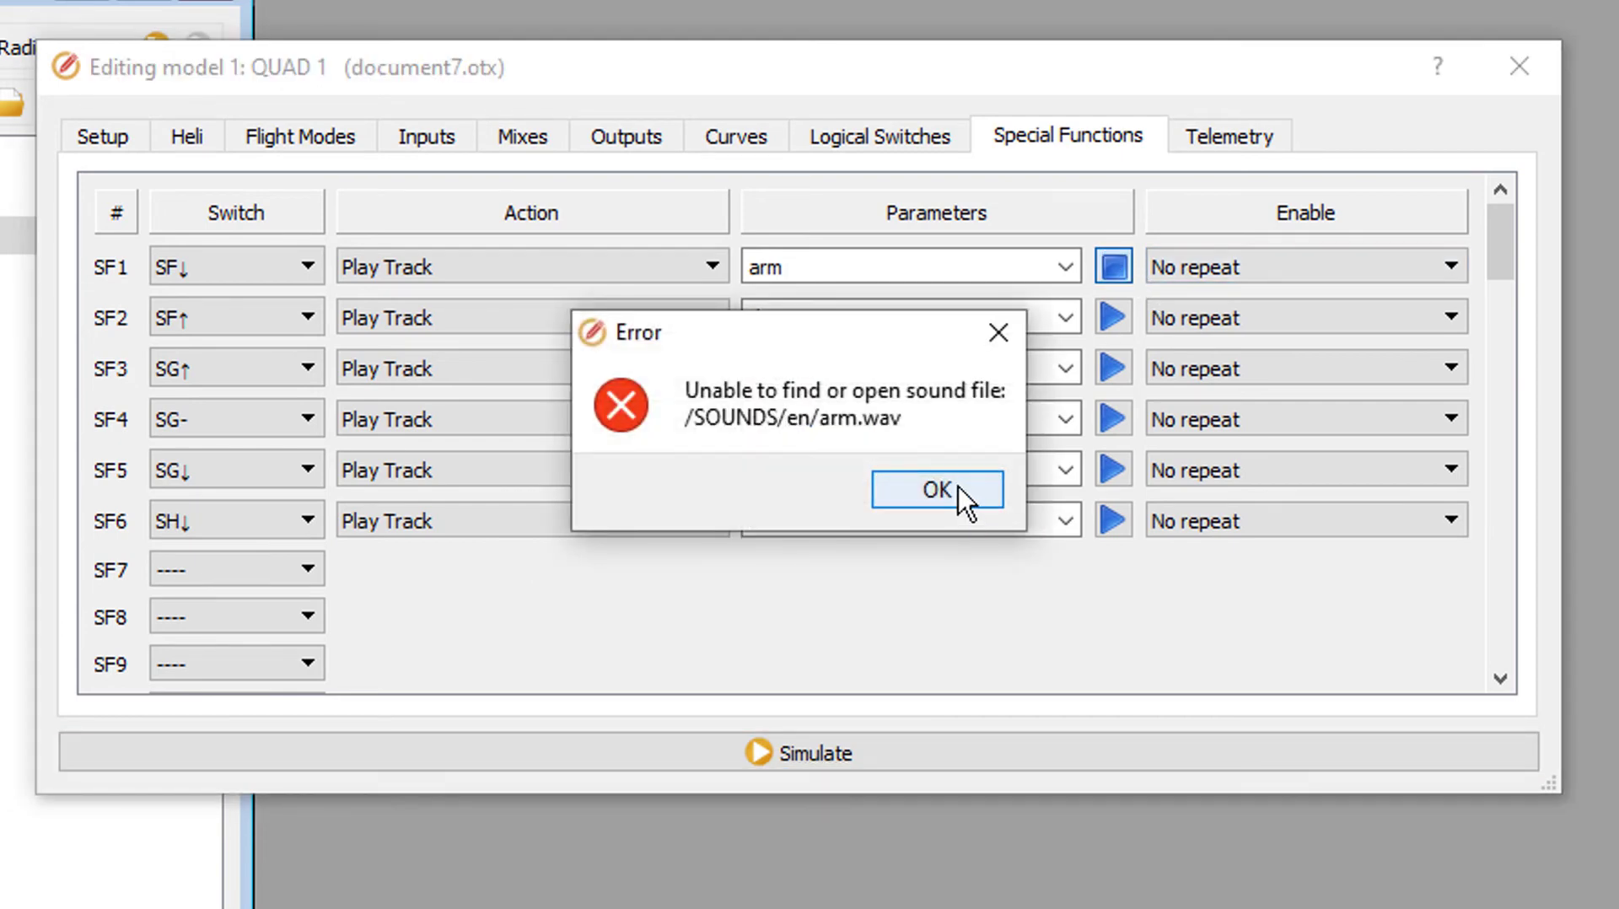
left_click(938, 489)
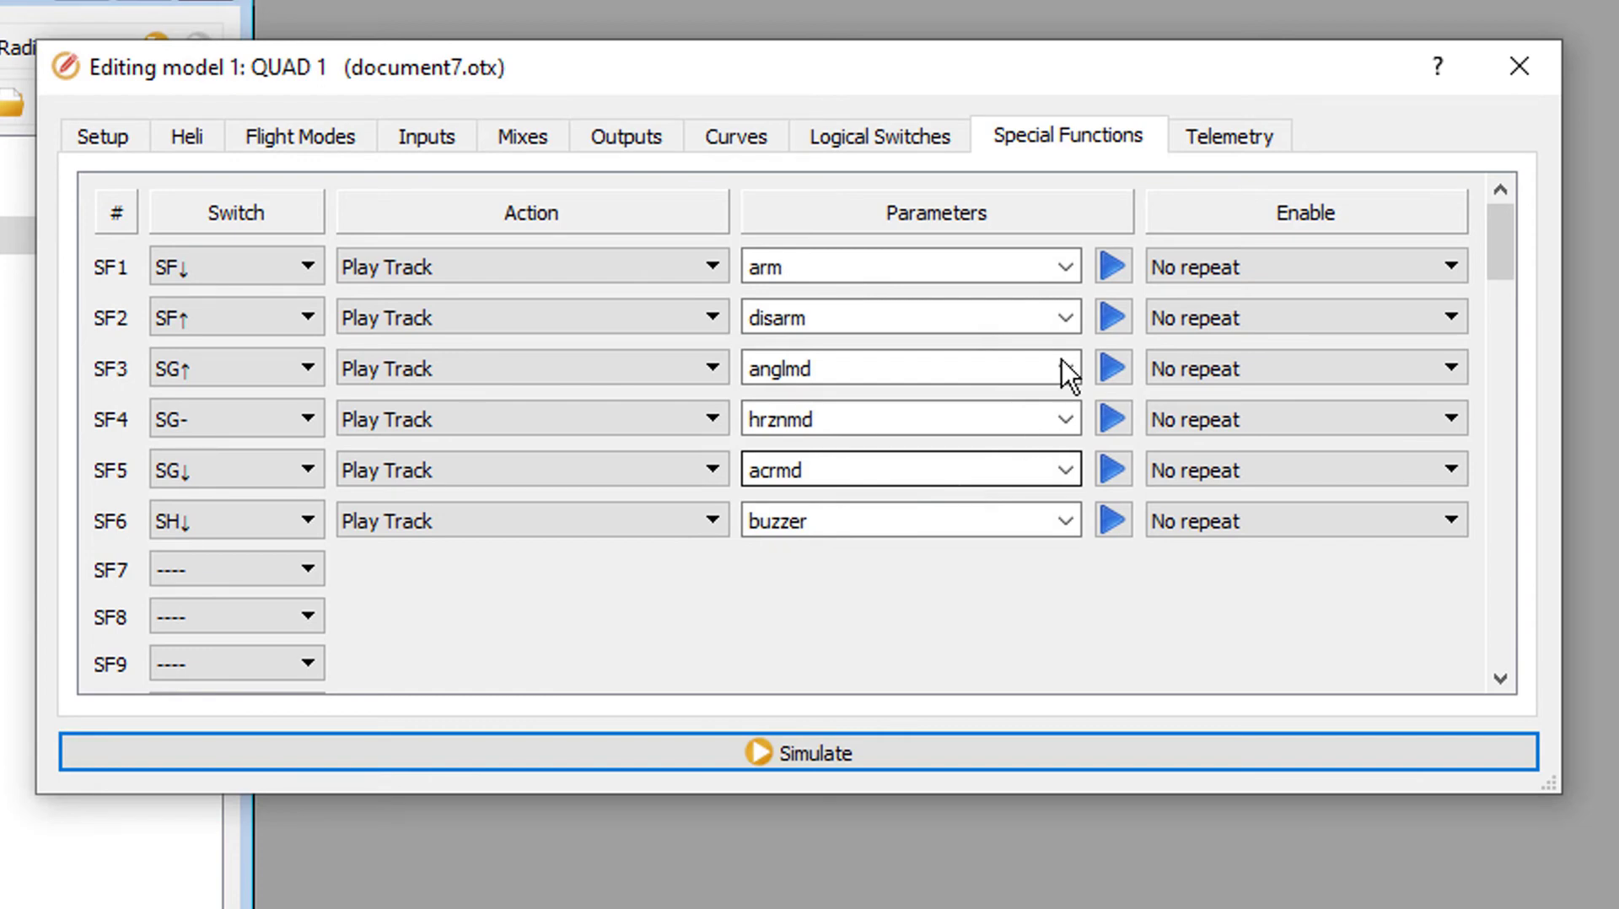
left_click(1114, 267)
left_click(938, 490)
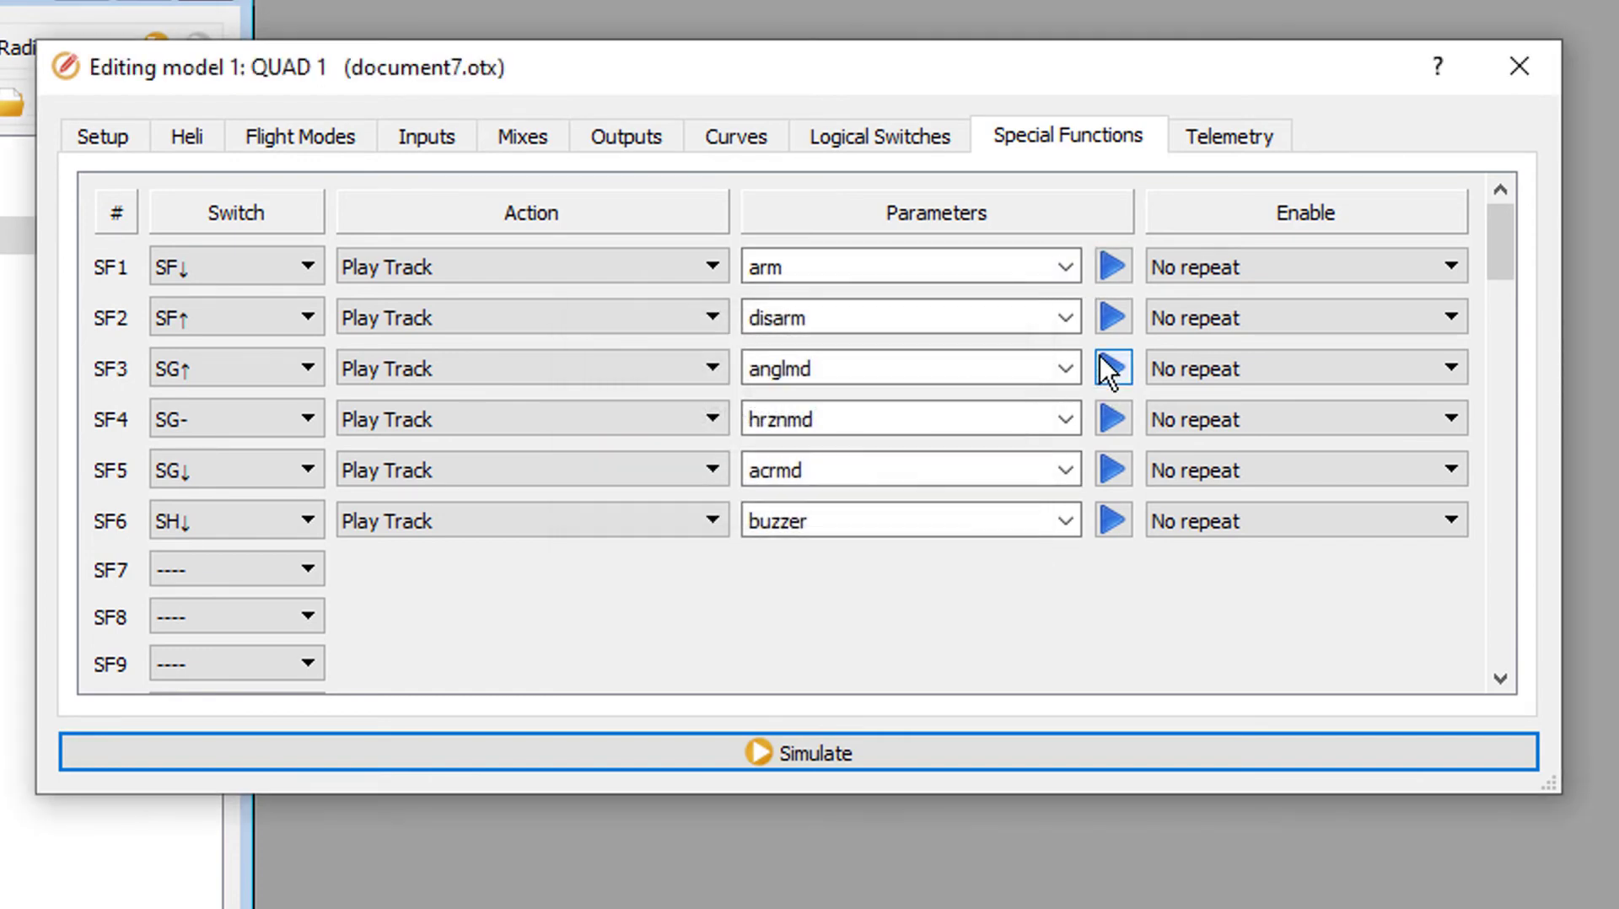
left_click(1114, 317)
left_click(953, 498)
left_click(1065, 317)
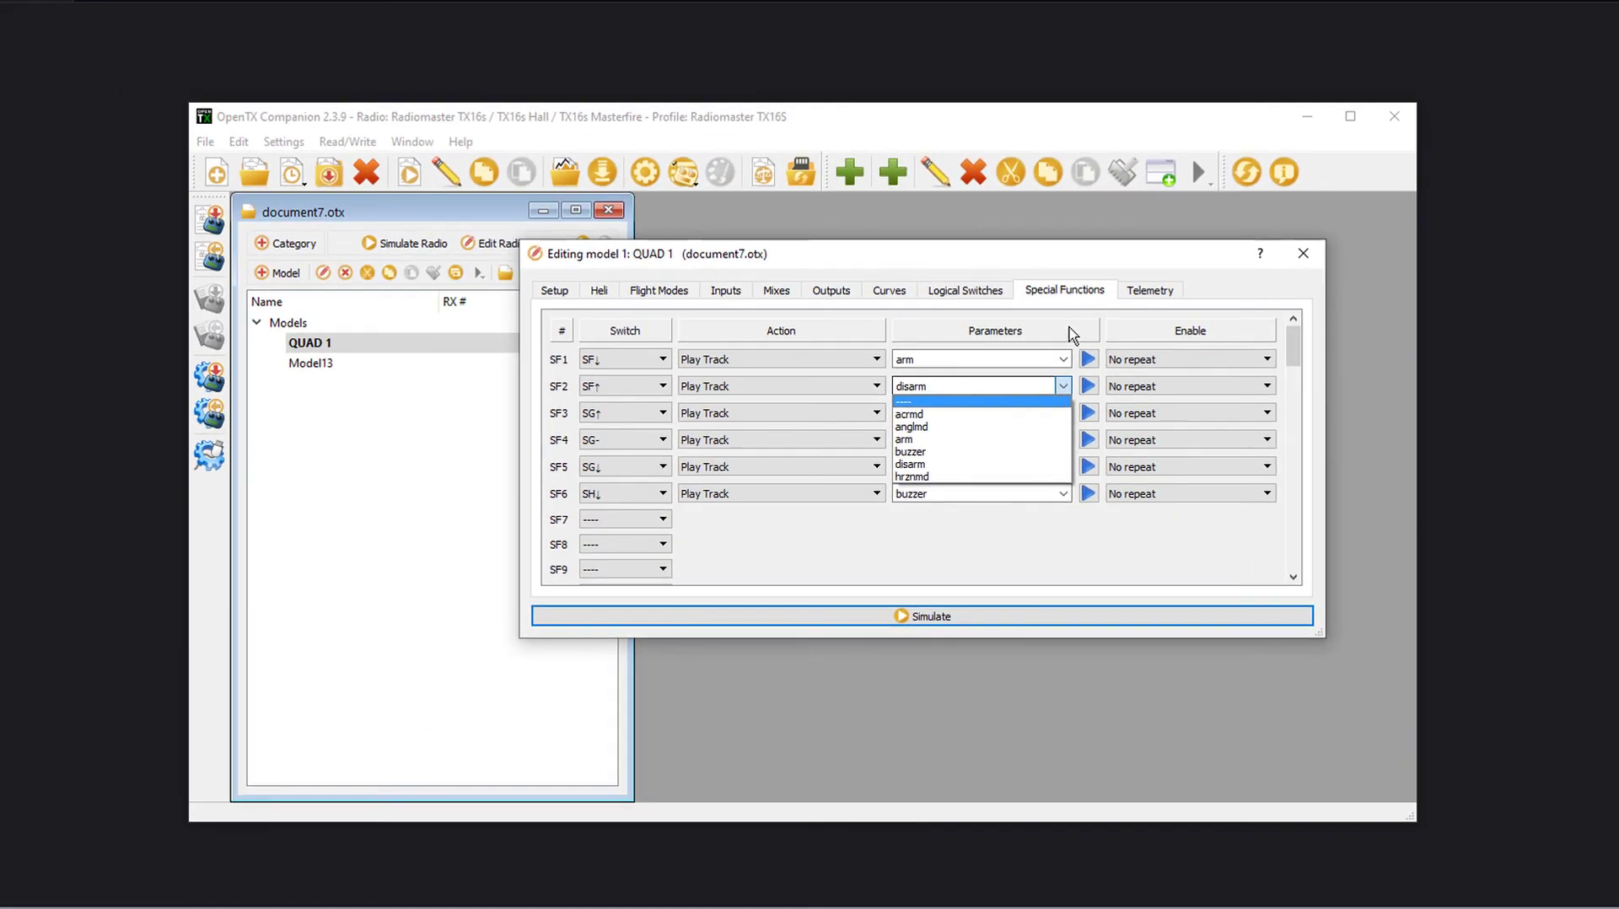
left_click(1072, 334)
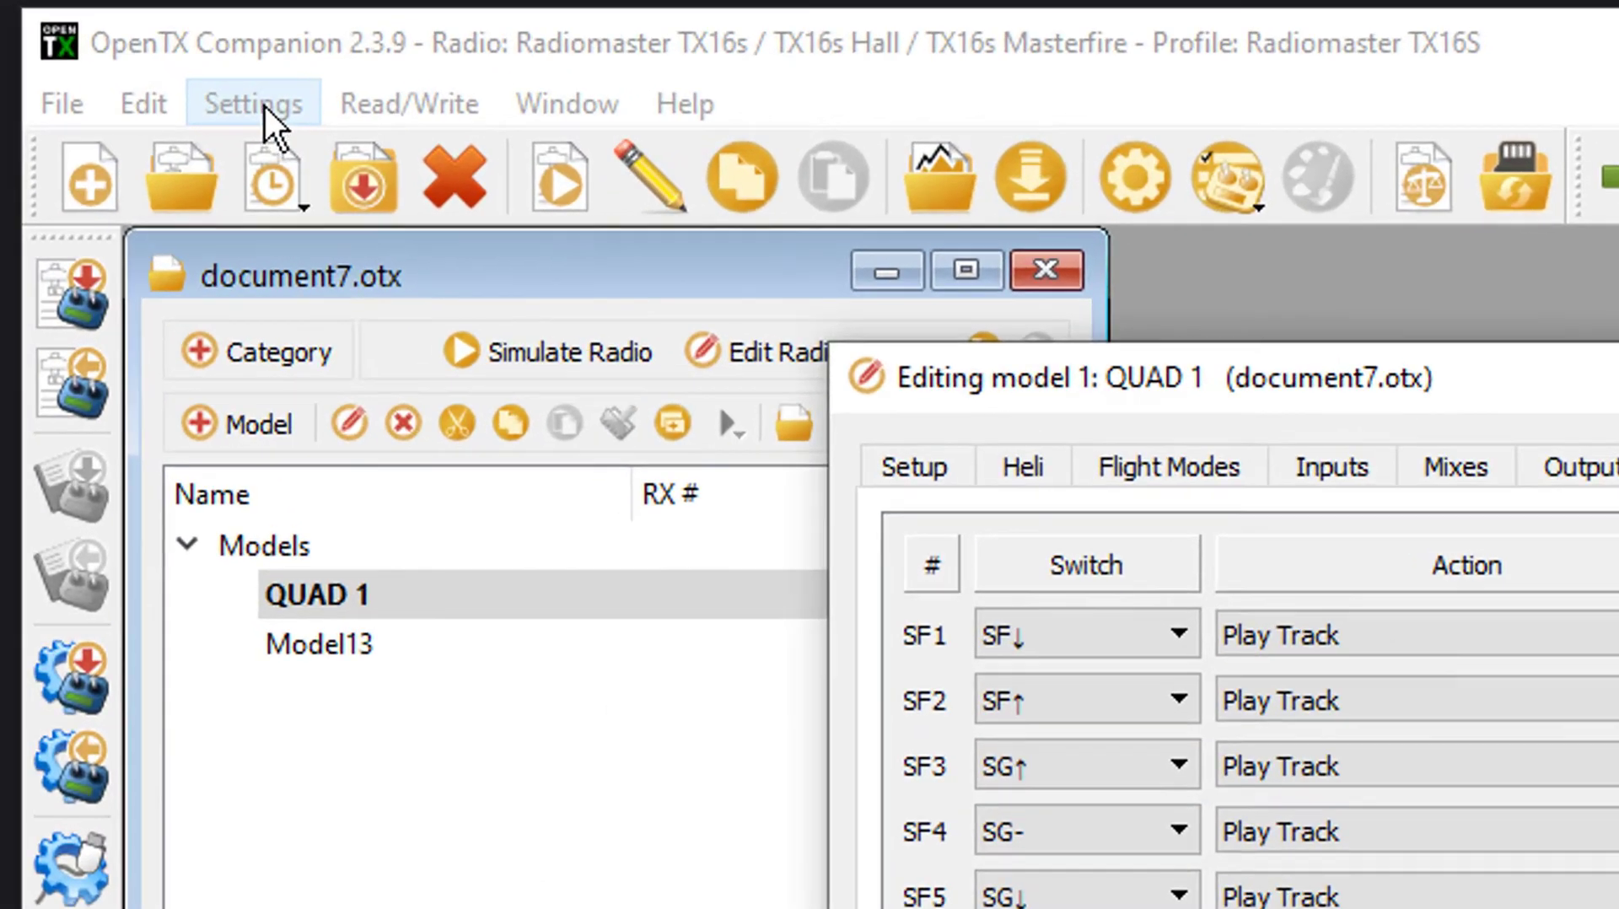
Set Companion's SD Structure path to USB Drive I:/ and accept the settings.
left_click(277, 134)
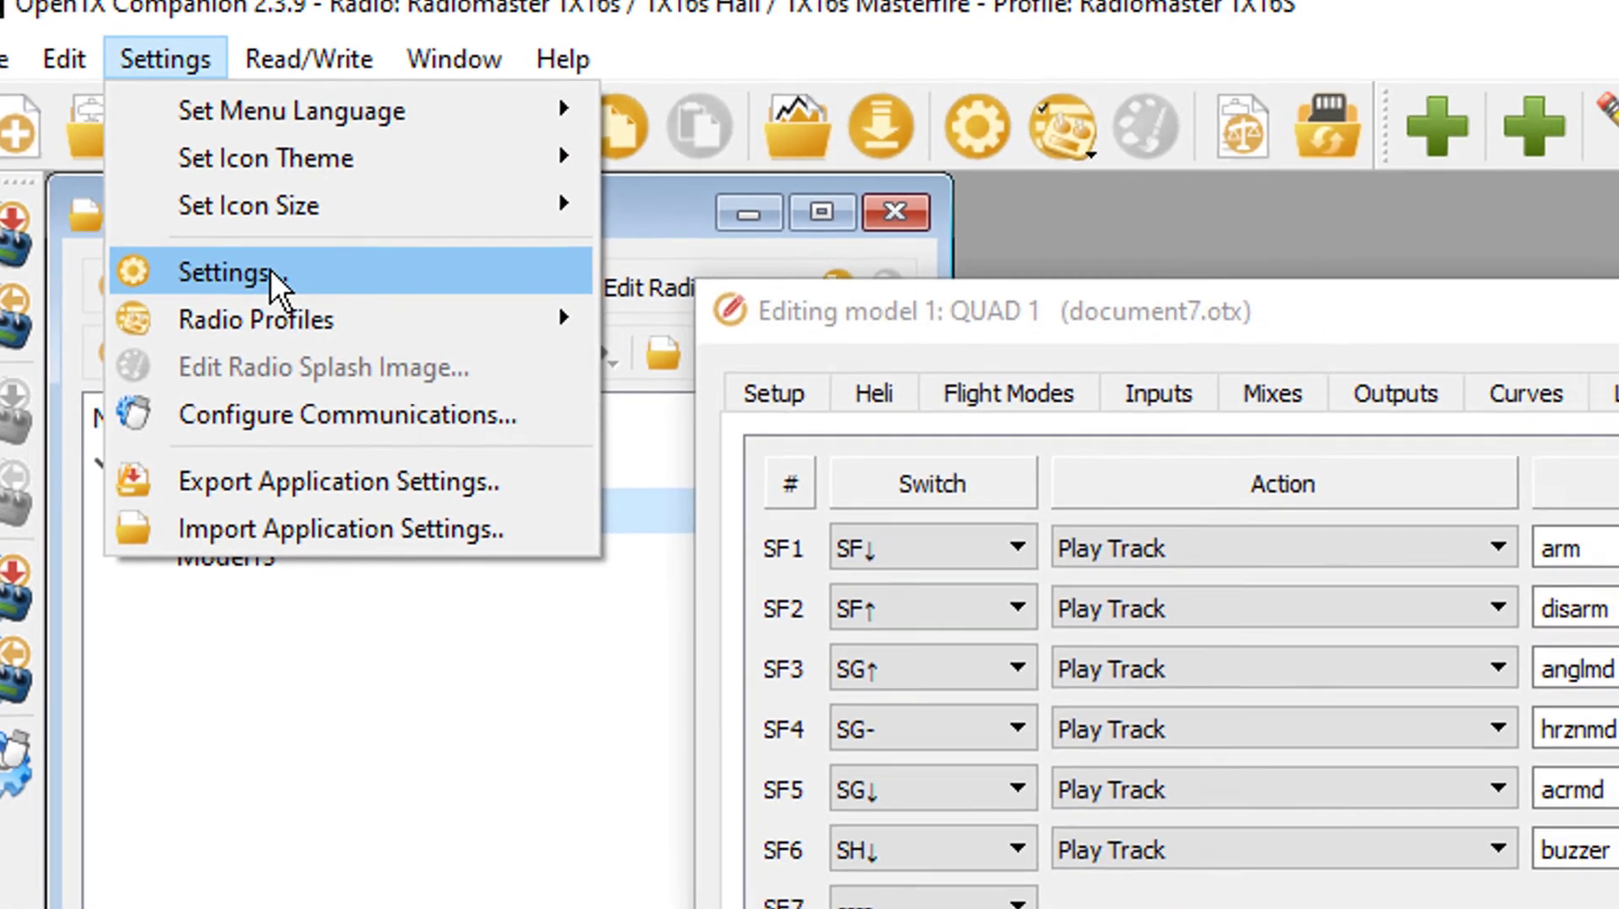
left_click(363, 341)
left_click(1180, 482)
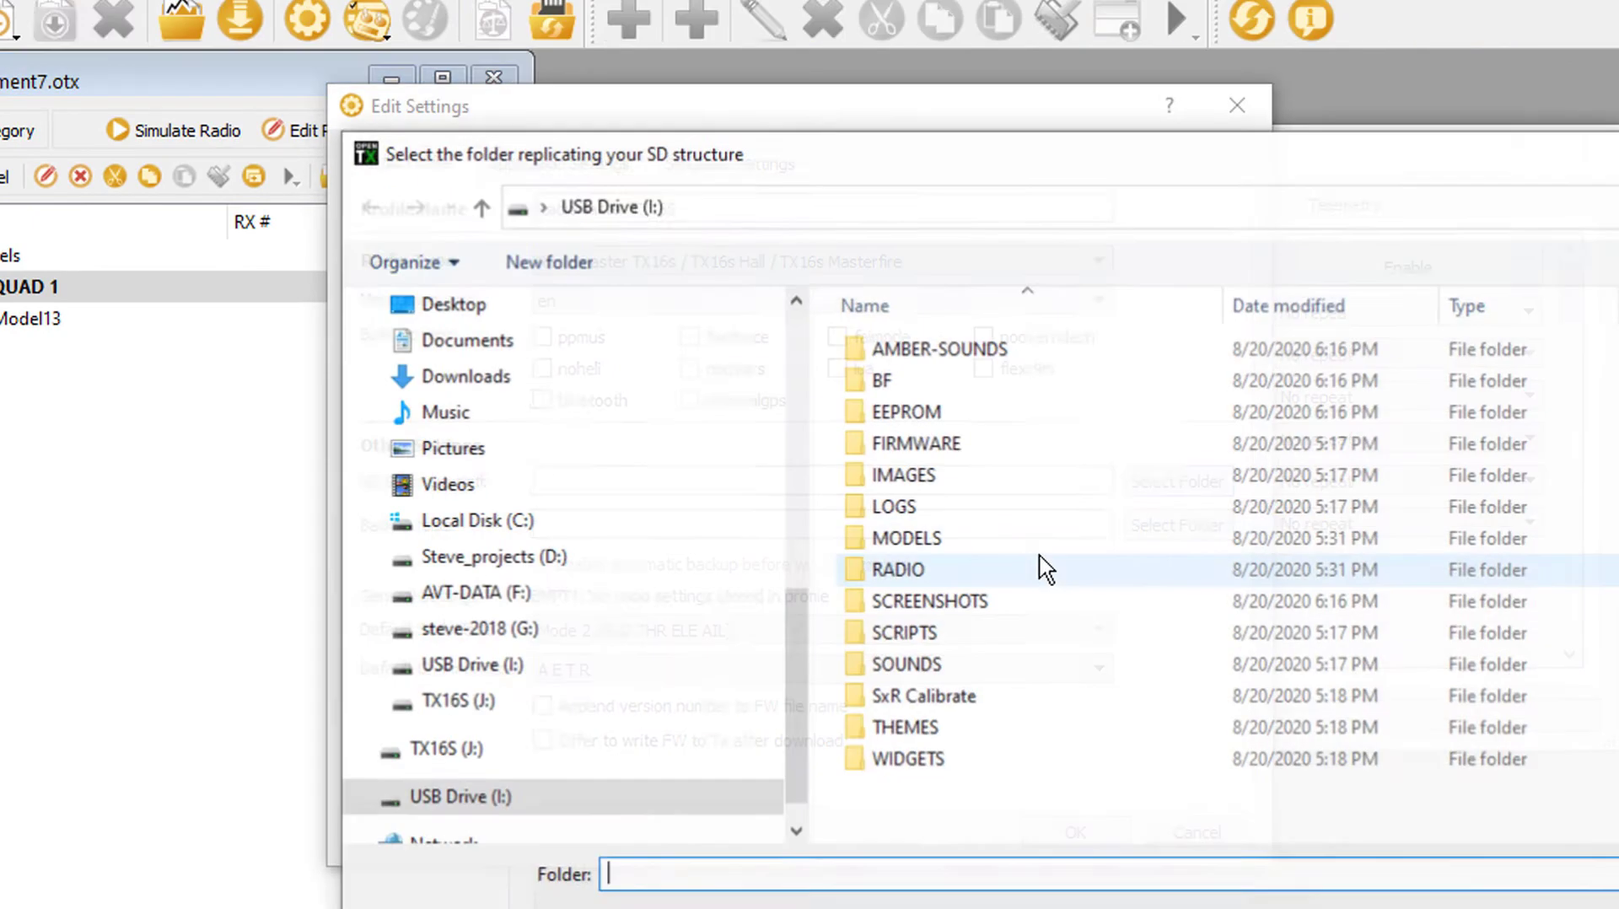
left_click(573, 800)
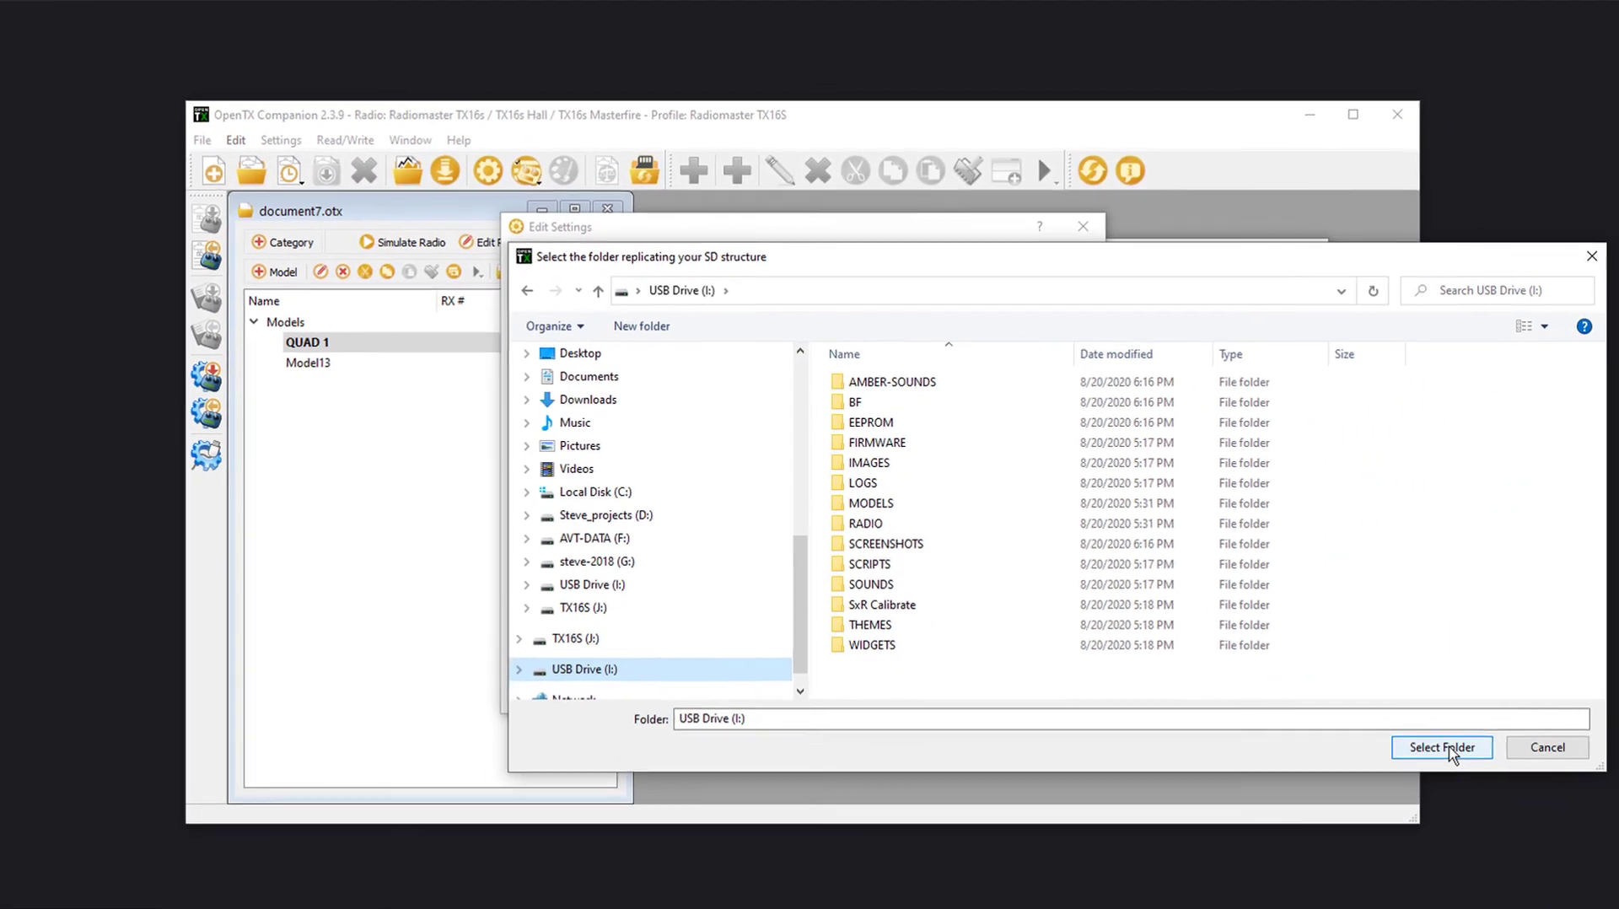
left_click(1440, 747)
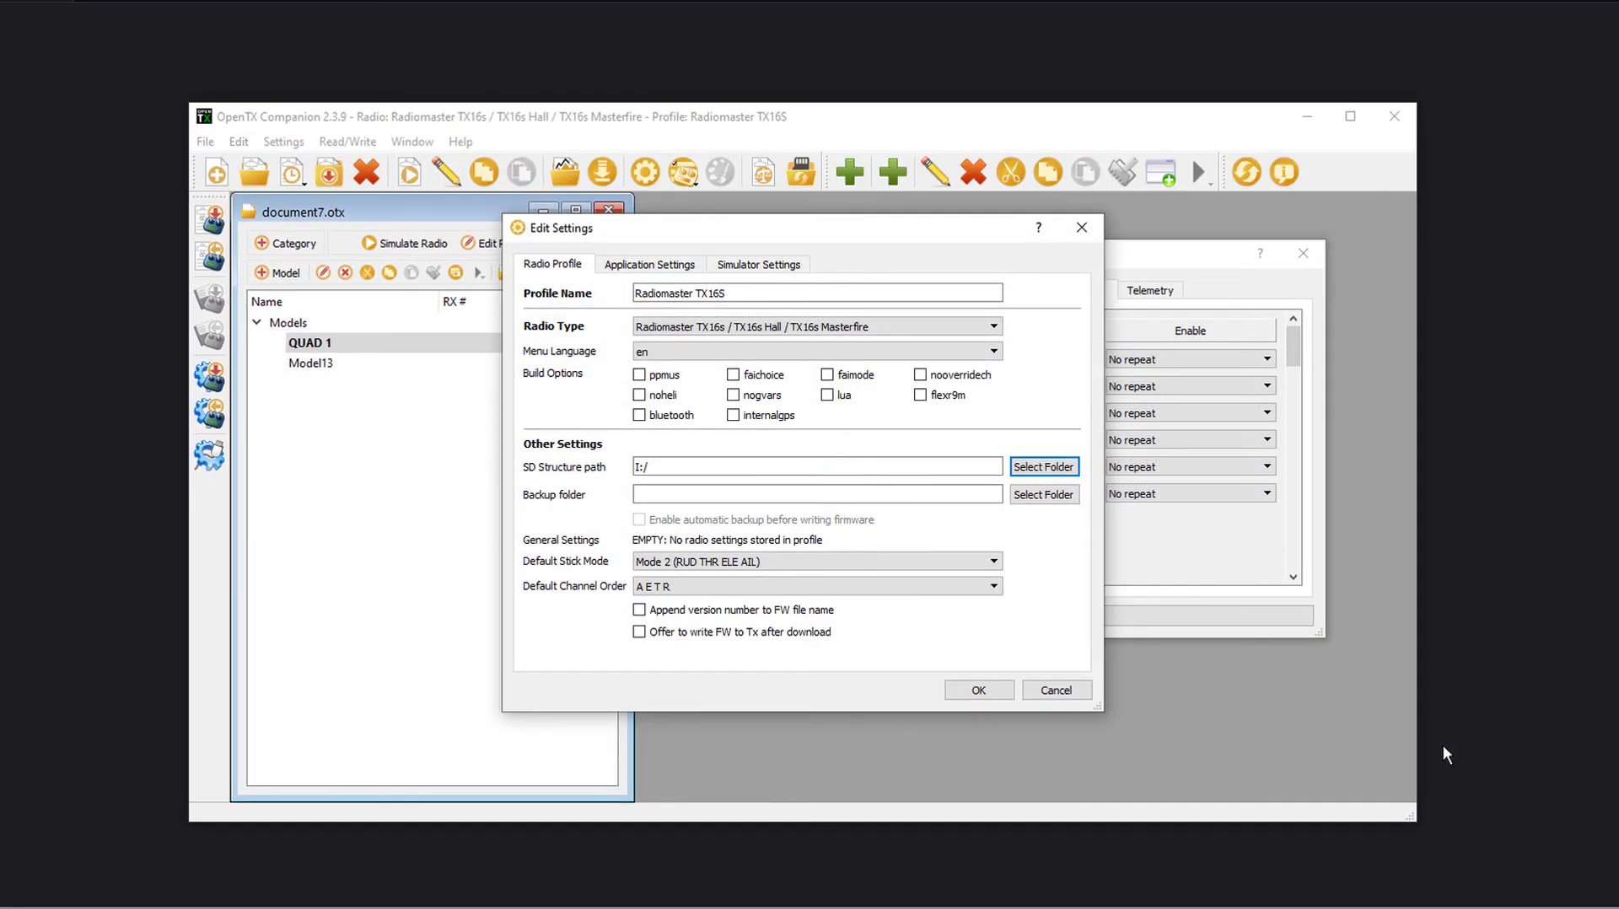
left_click(978, 691)
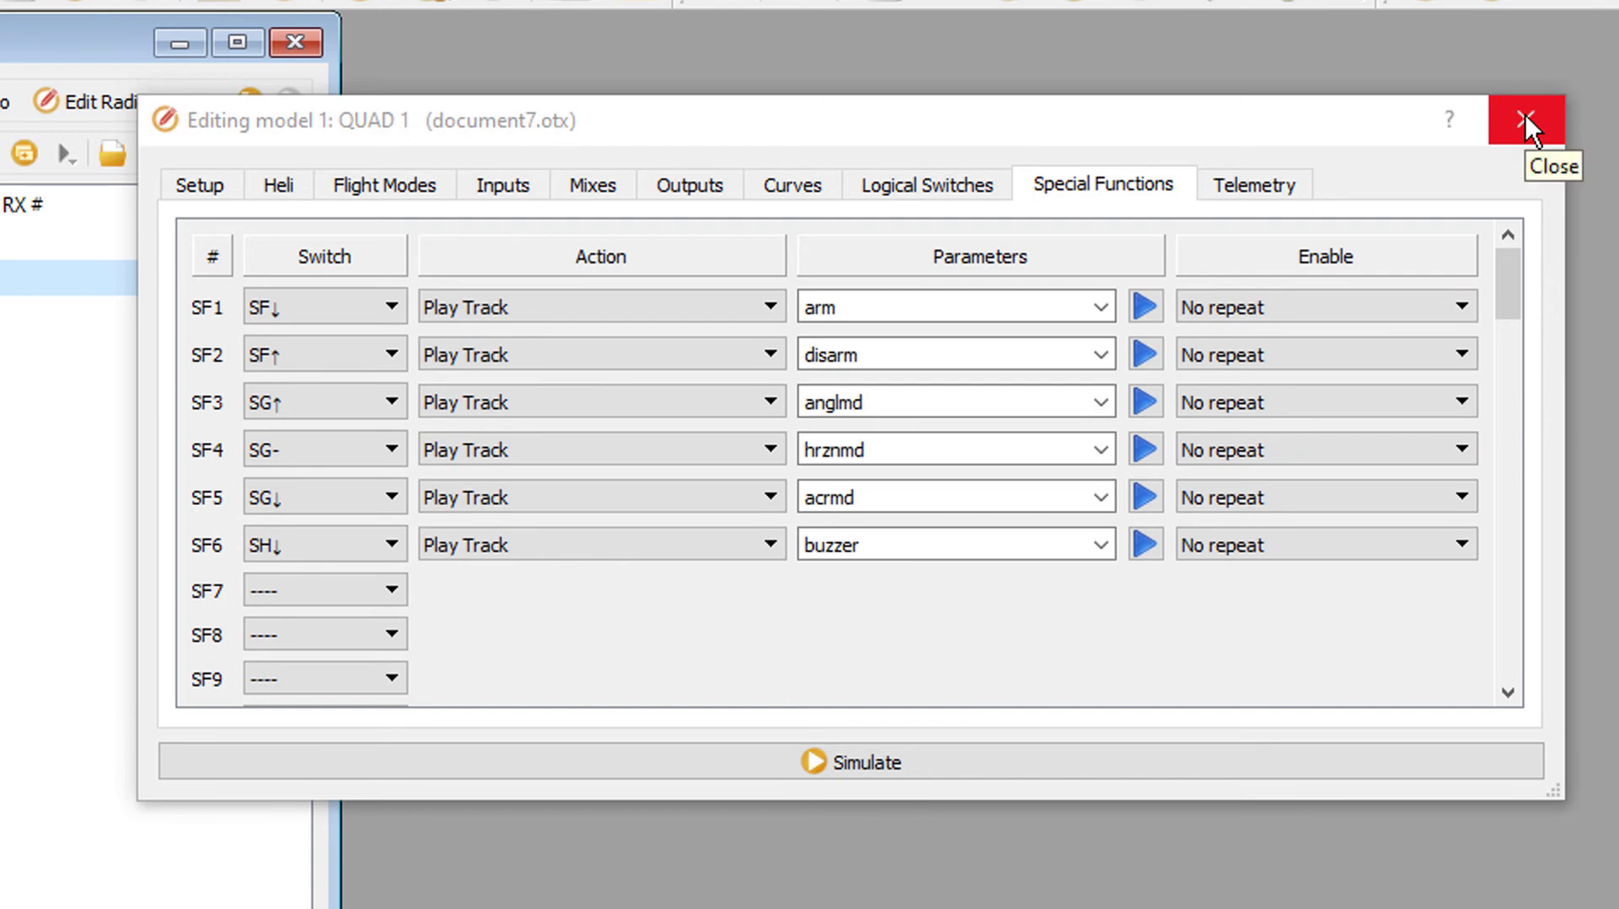
Reopen QUAD 1's editor on Special Functions, keeping arm as SF1's track.
left_click(1526, 115)
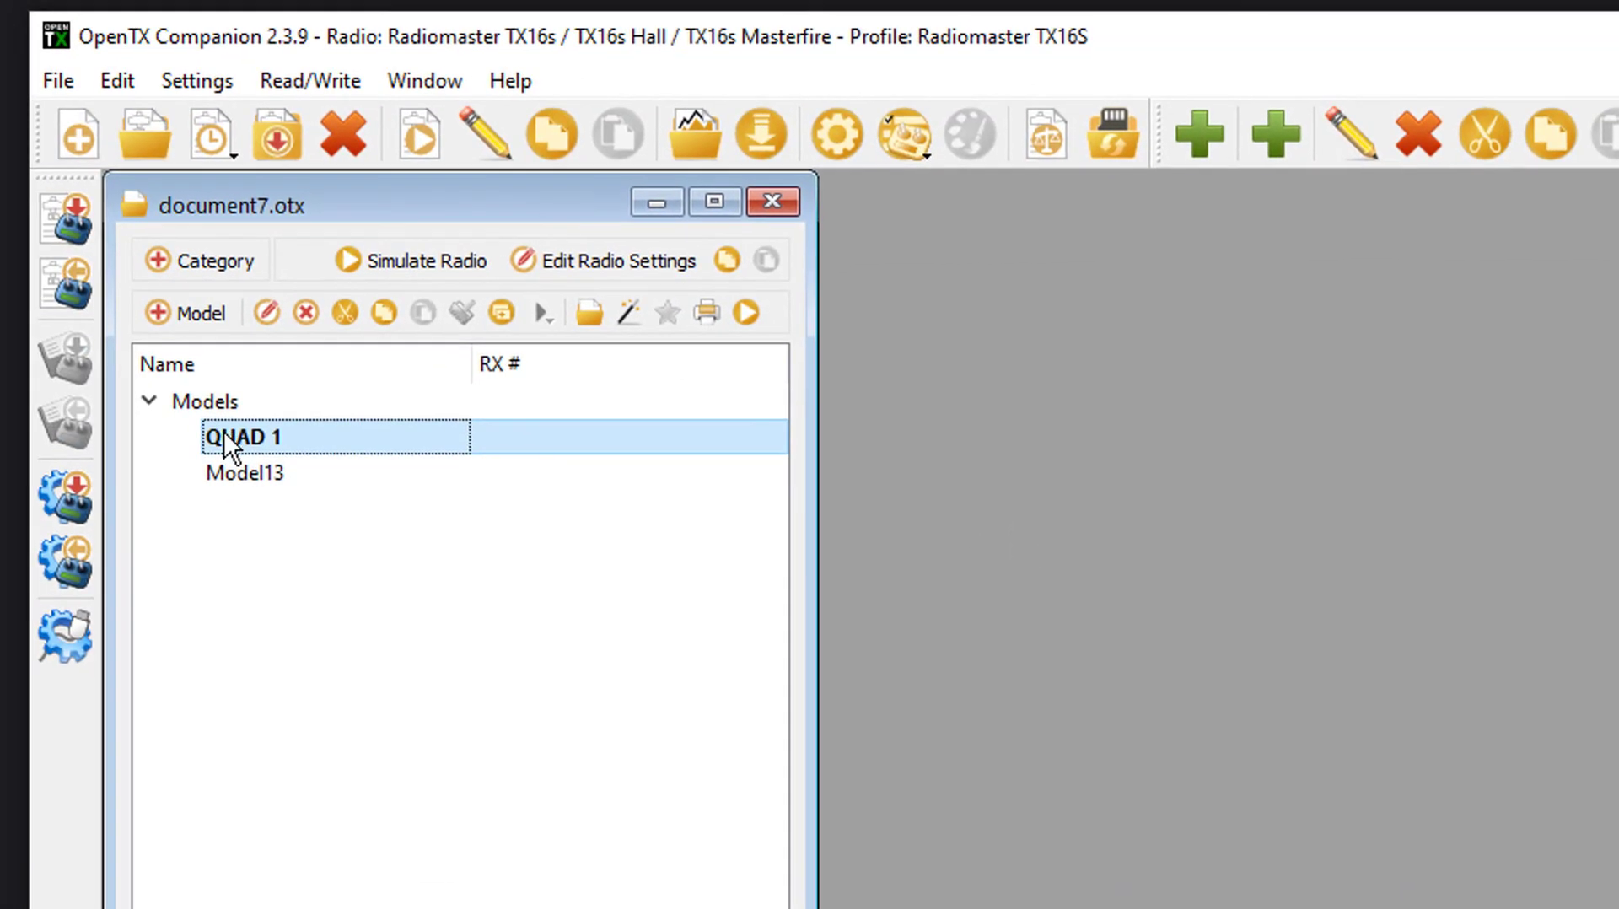
double_click(221, 436)
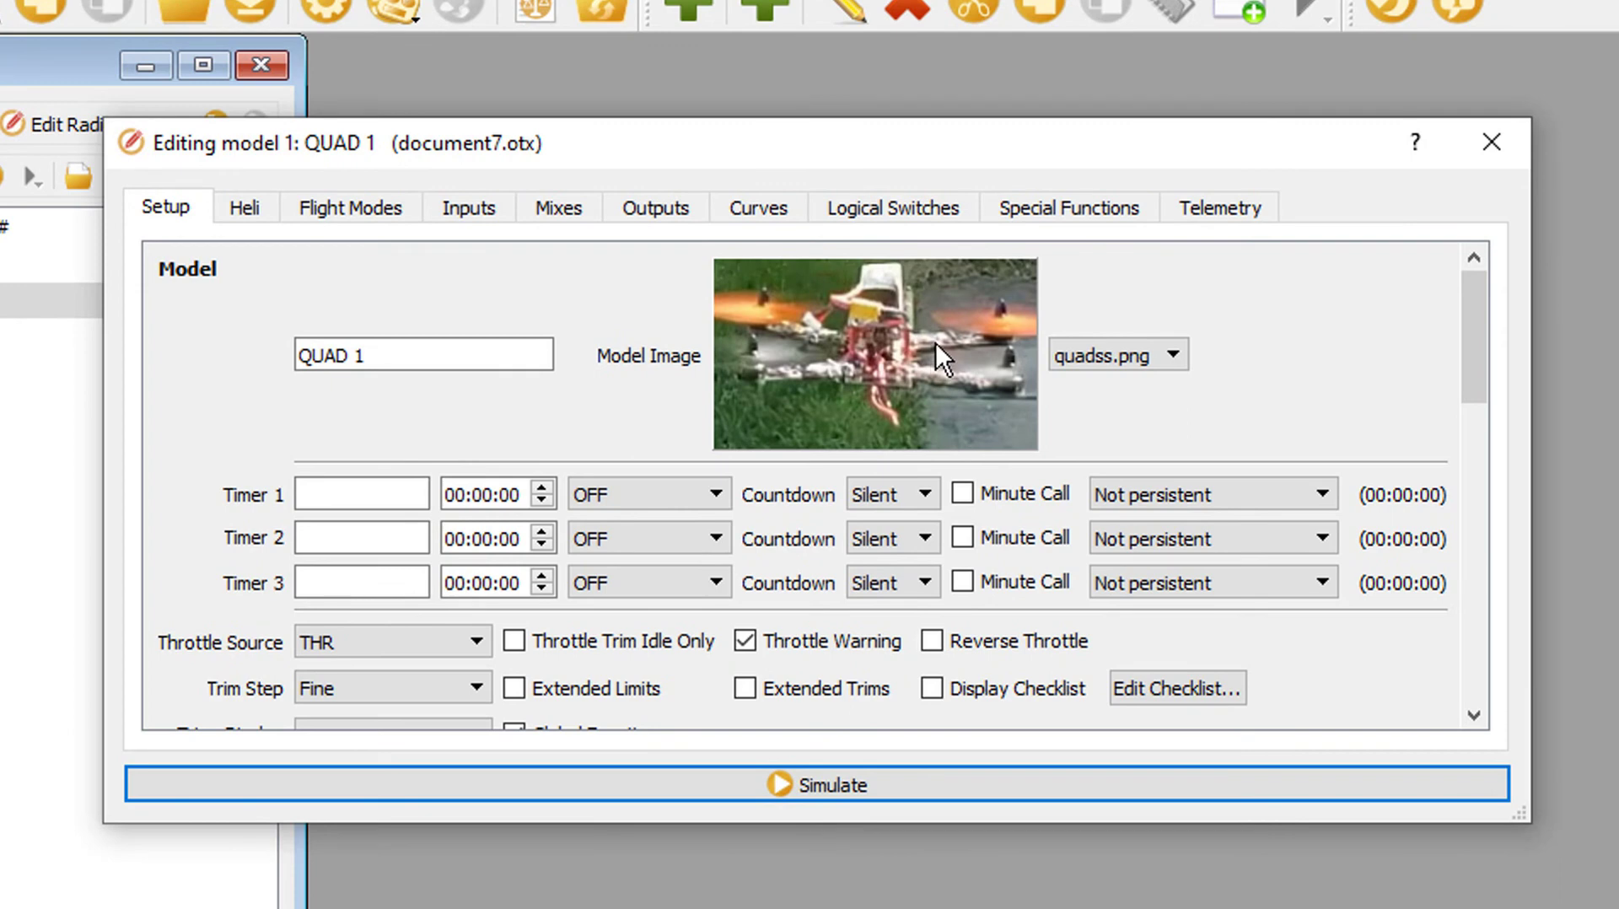
left_click_drag(1050, 150, 1053, 100)
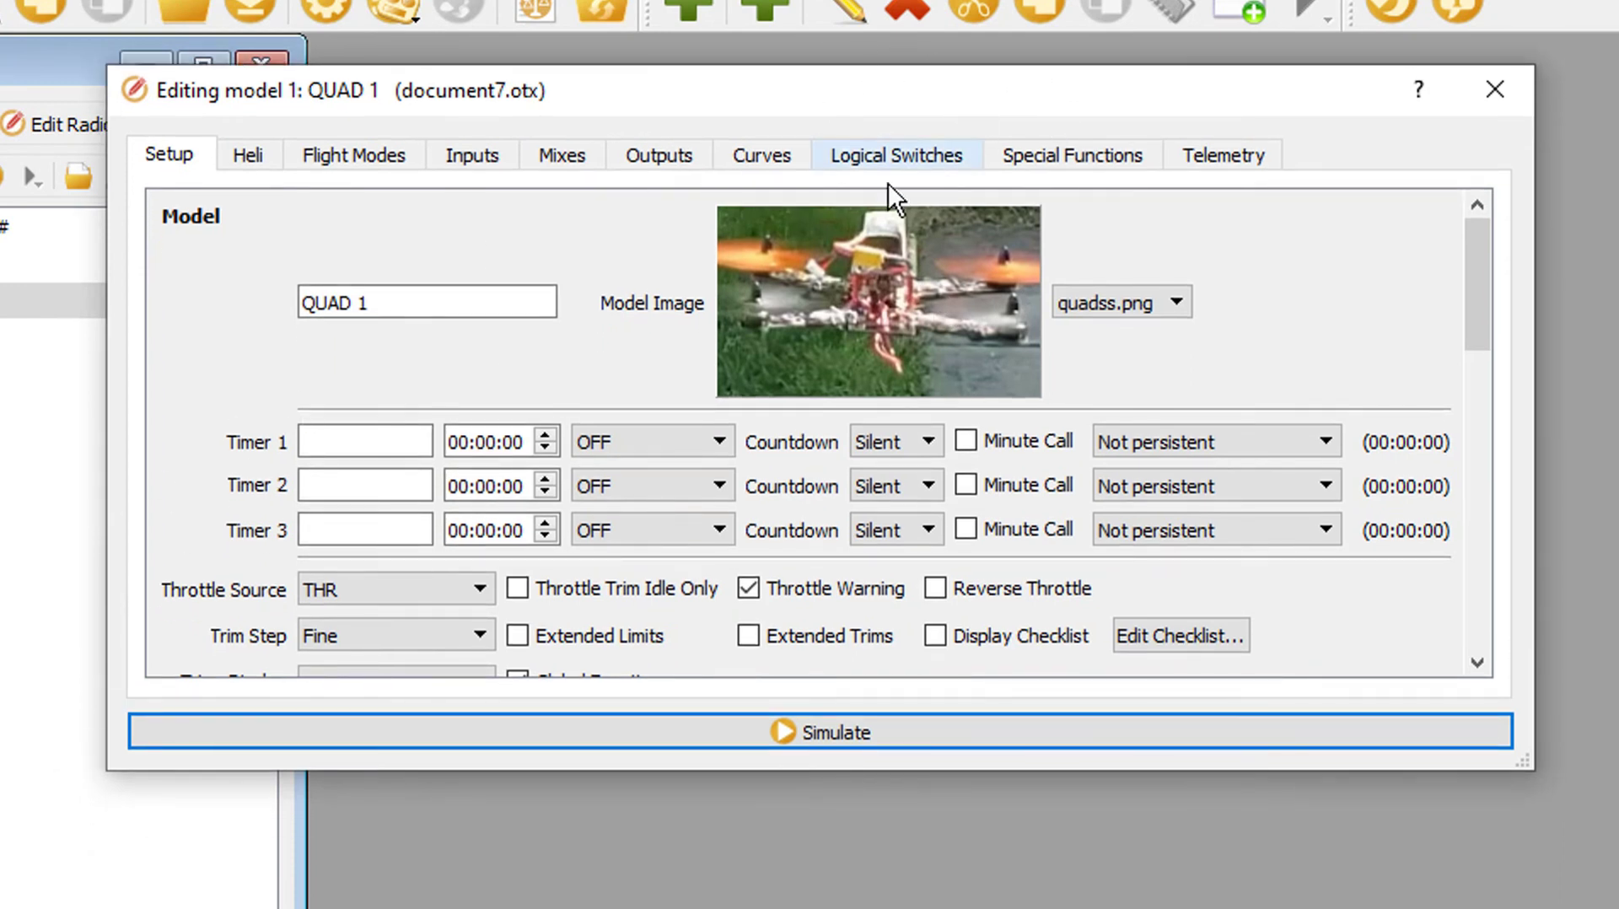
left_click(1081, 154)
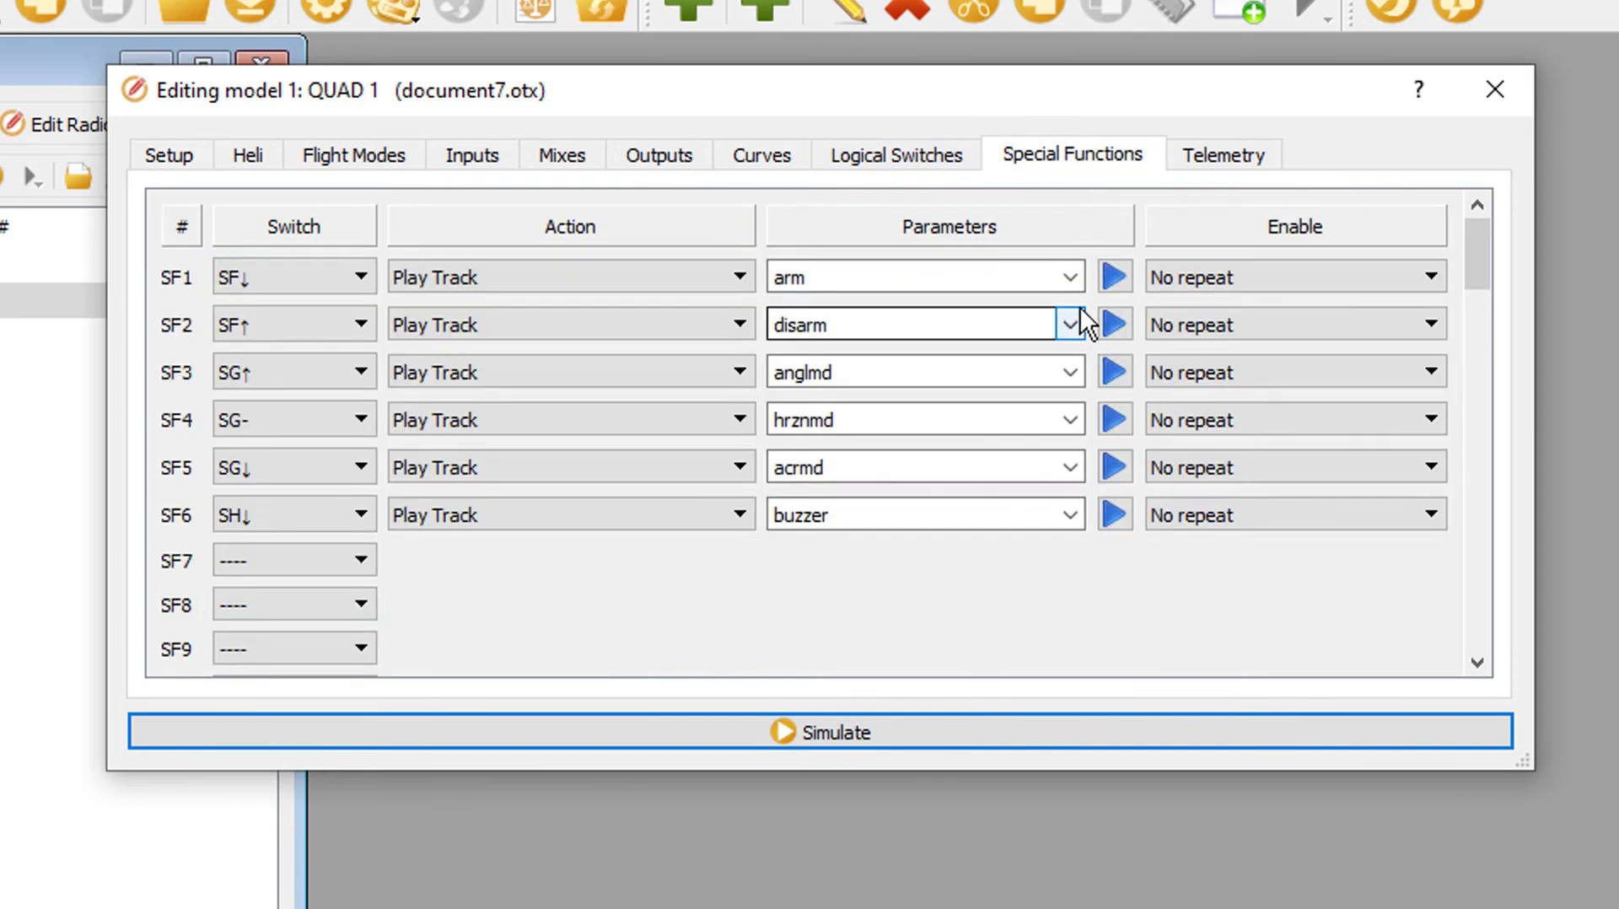
left_click(1072, 277)
left_click_drag(1081, 348, 1059, 195)
left_click(1059, 205)
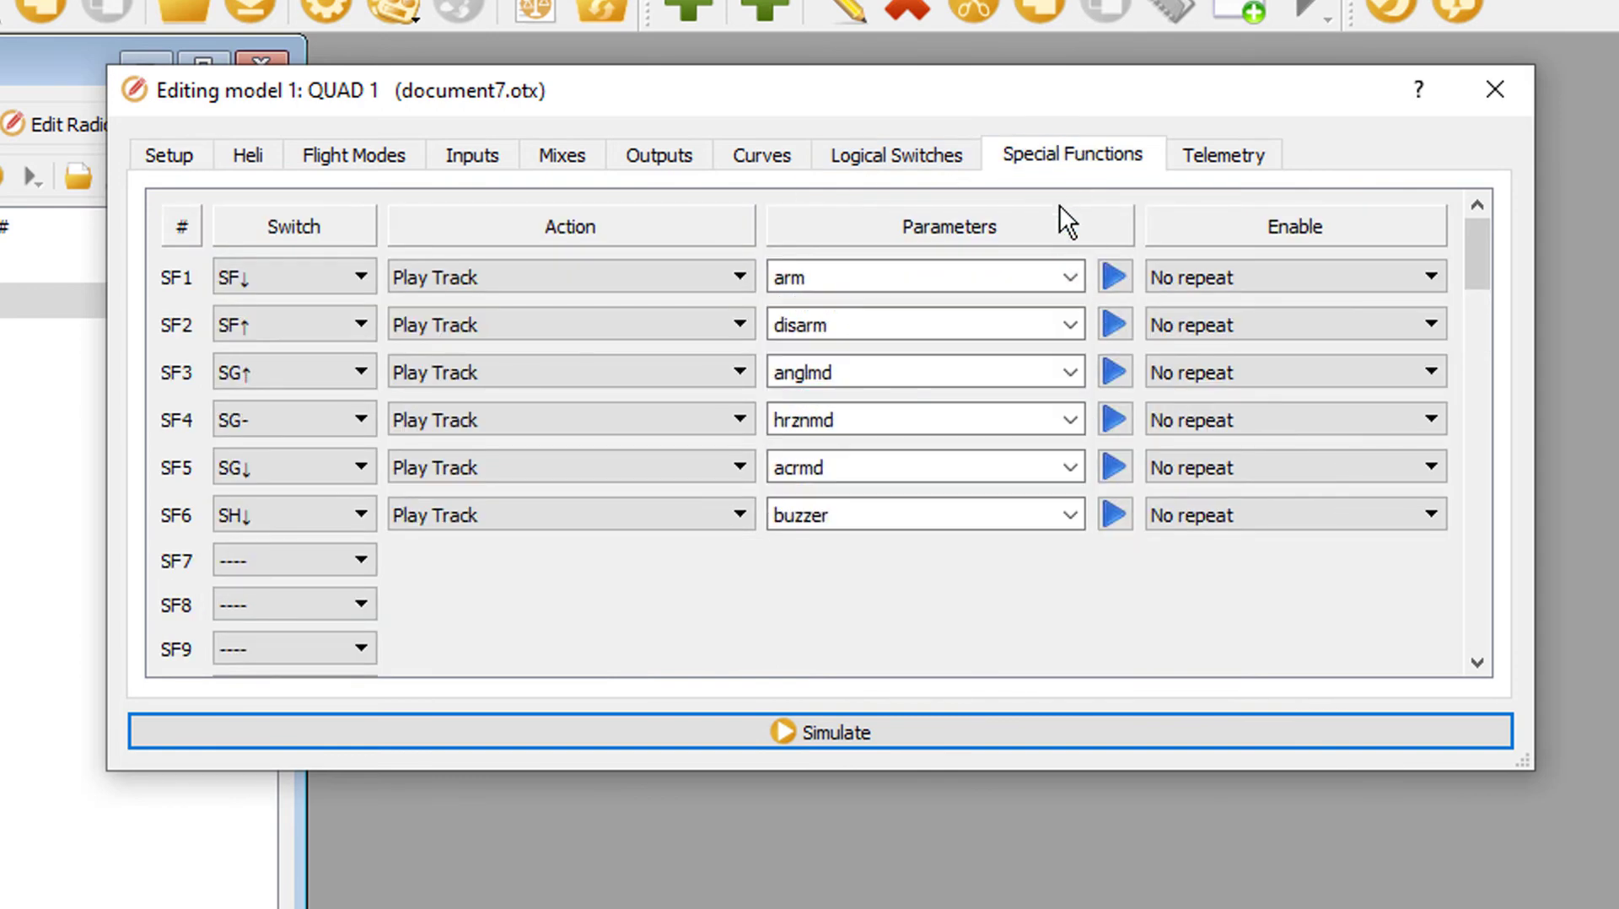
Play each track in turn: arm, disarm, anglmd, hrznmd, acrmd and buzzer.
left_click(1115, 278)
left_click(1117, 283)
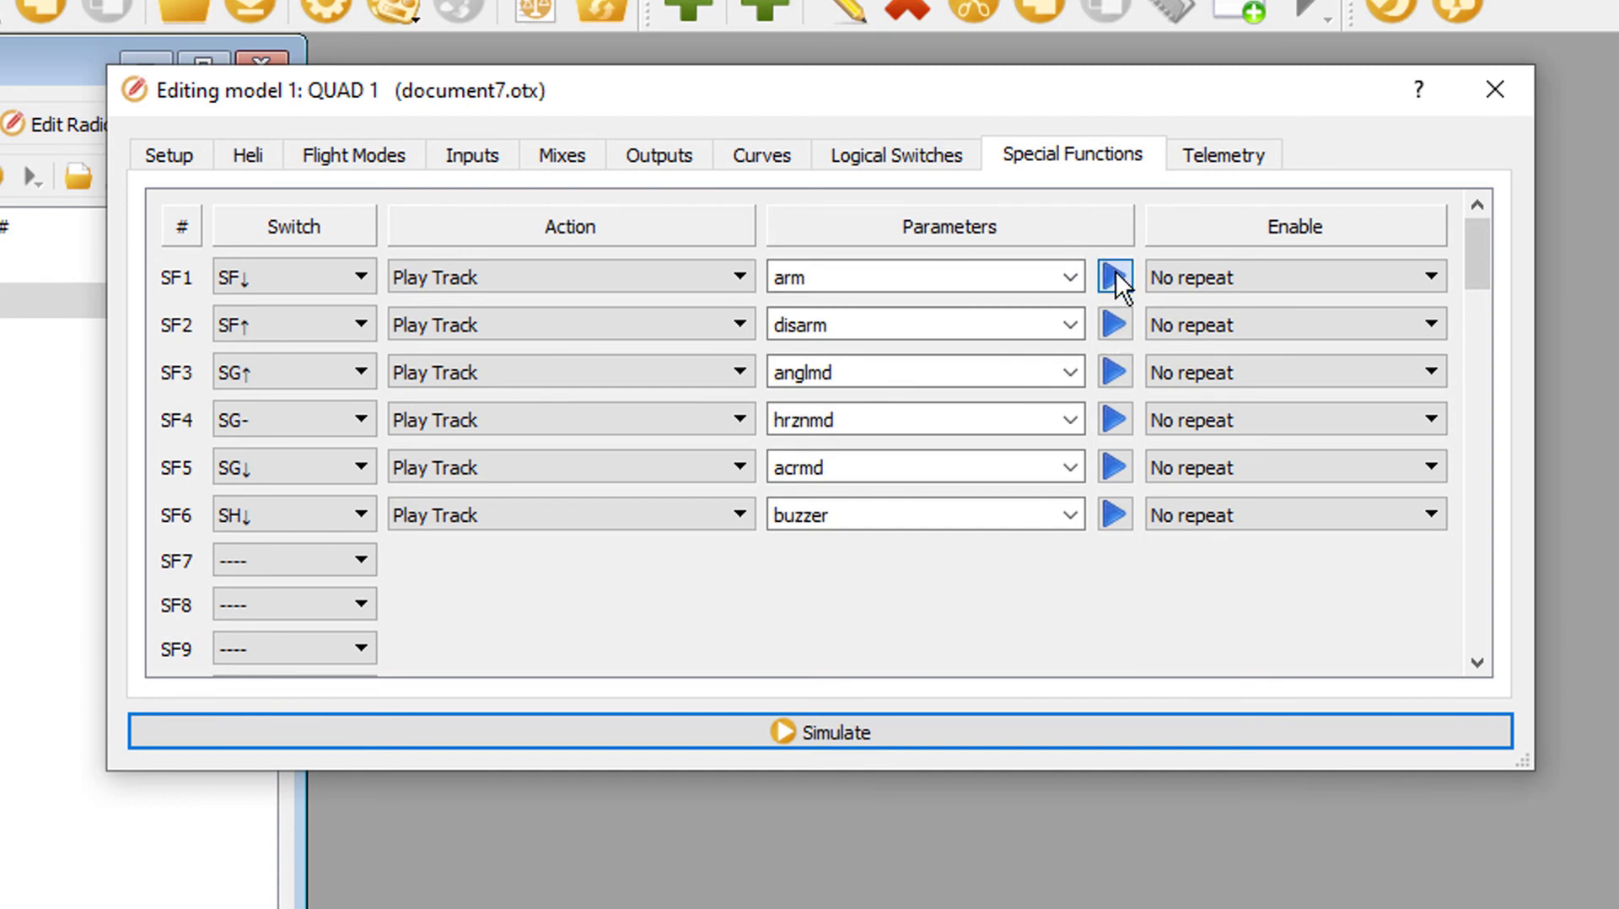
left_click(1119, 333)
left_click(1114, 375)
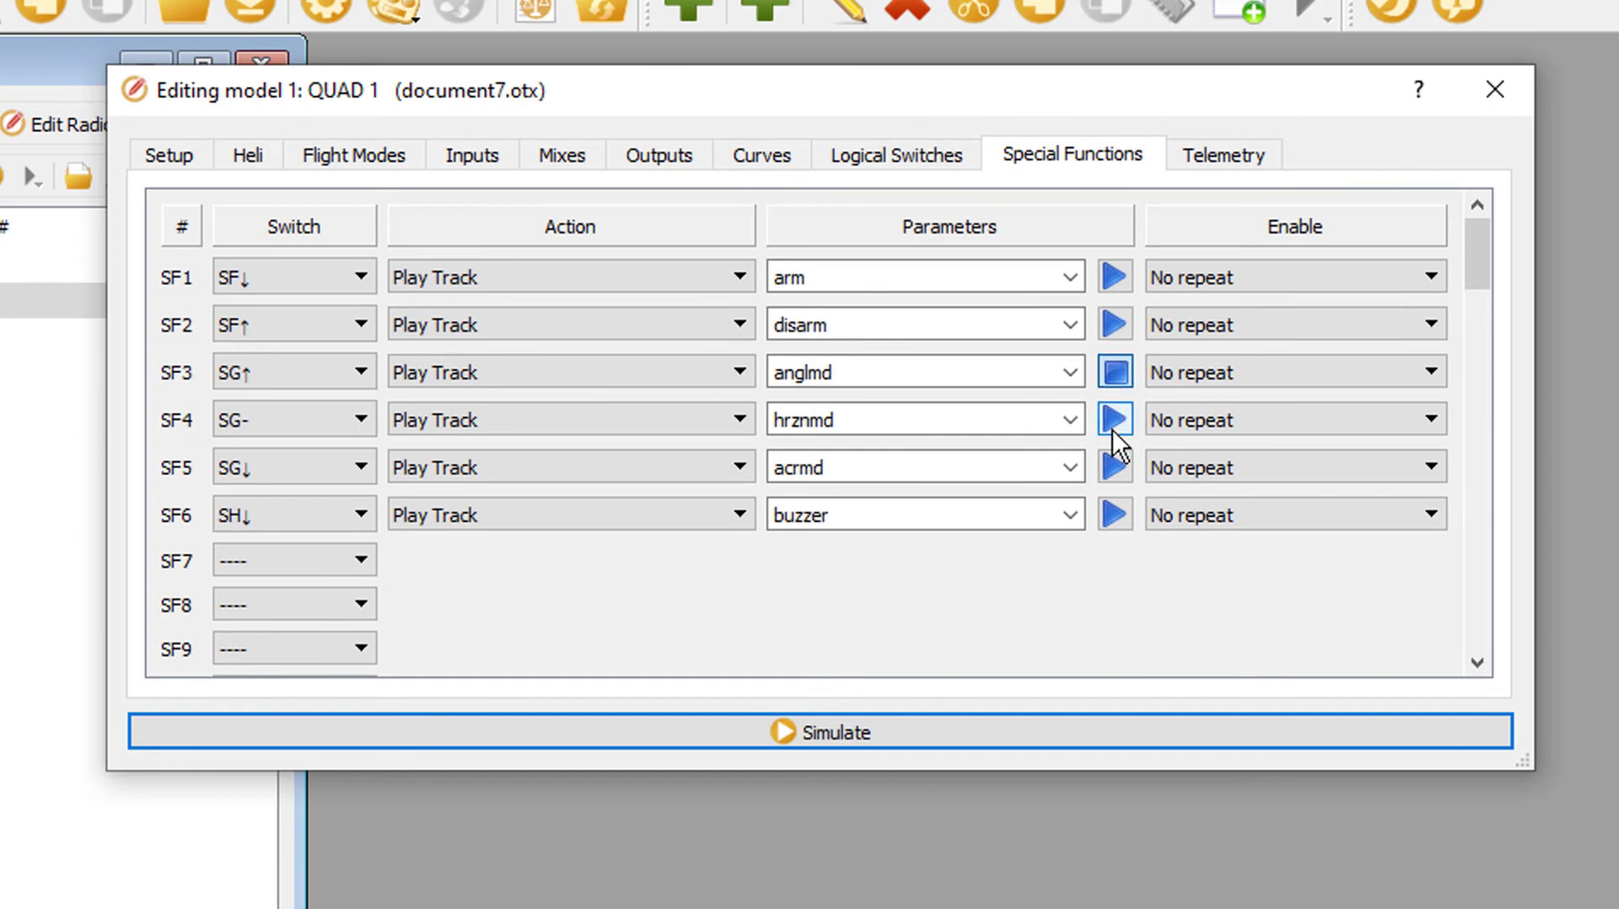
left_click(1113, 424)
left_click(1114, 466)
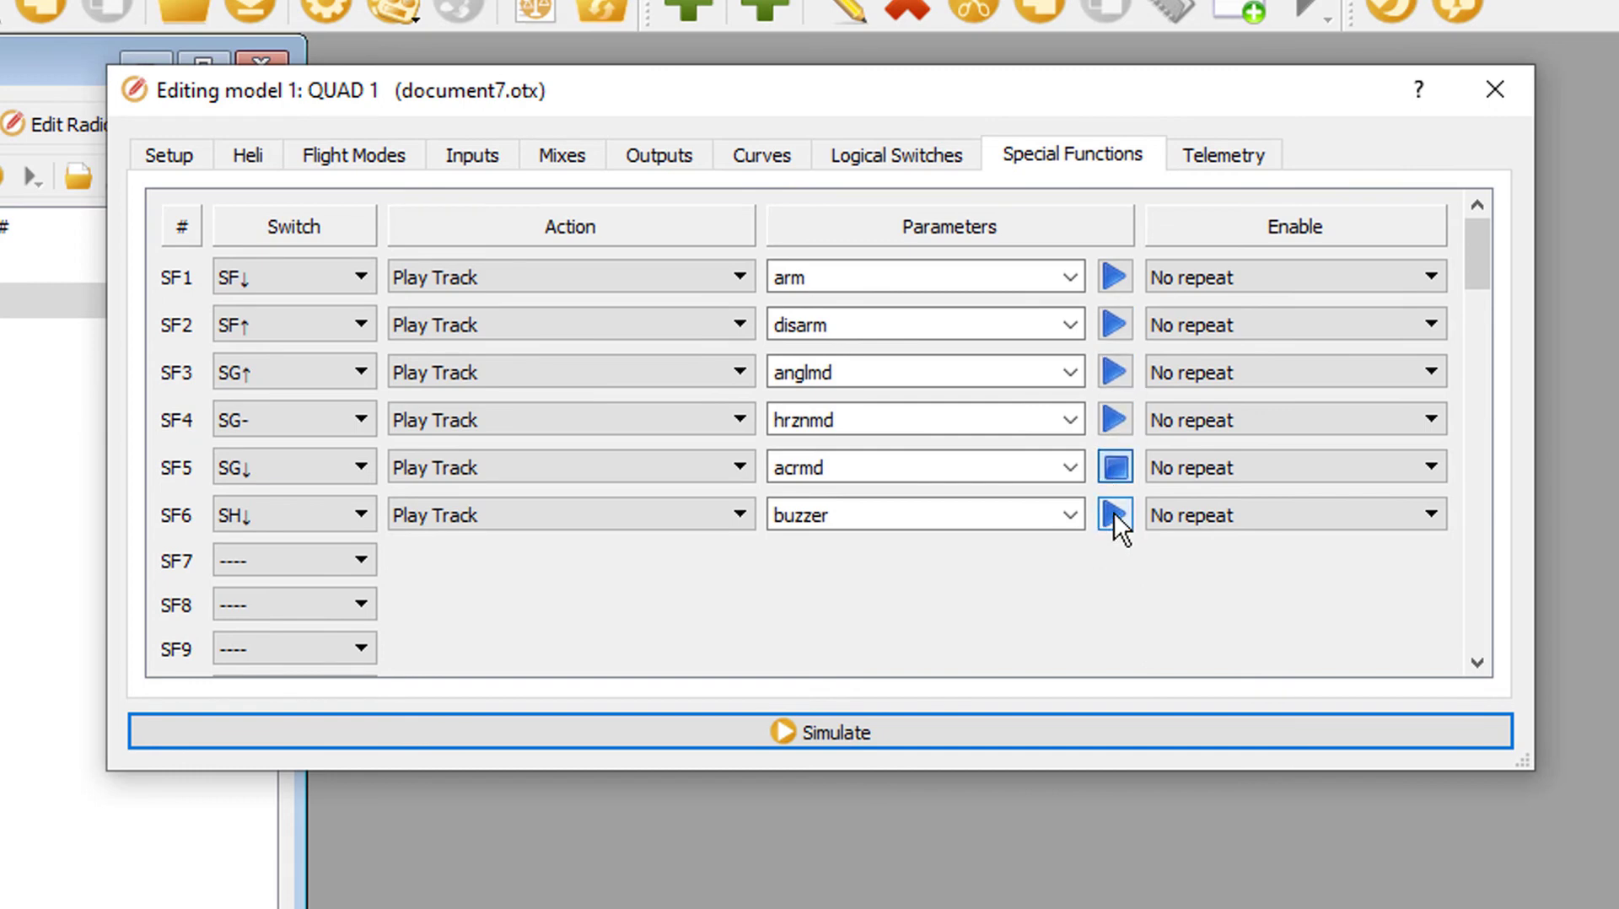
left_click(1114, 515)
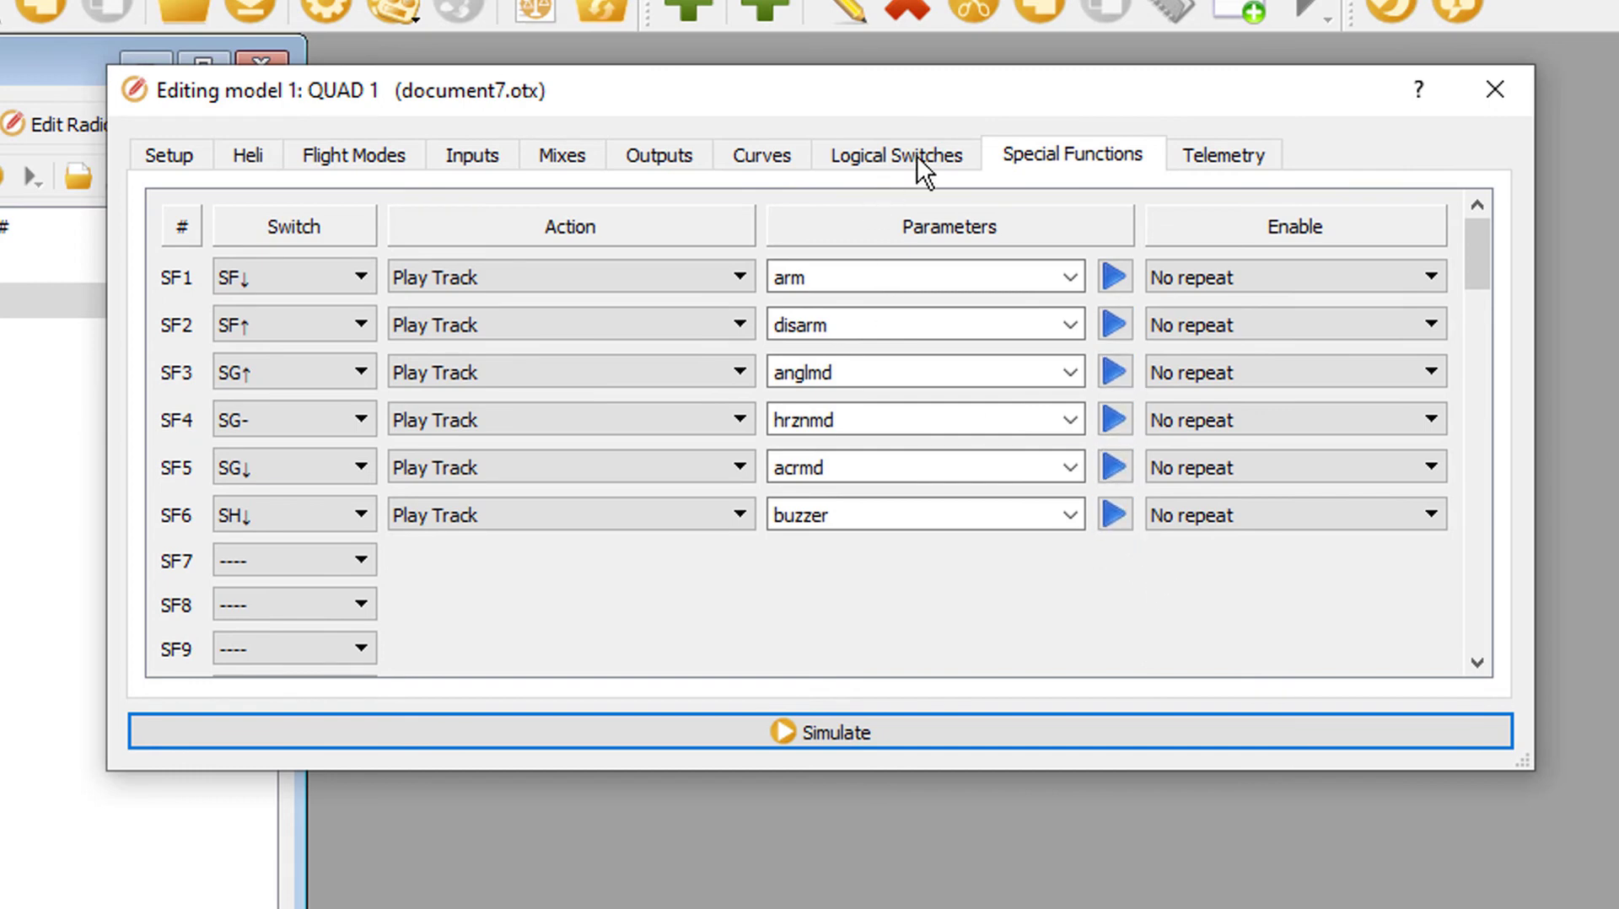
left_click_drag(1022, 82, 1019, 128)
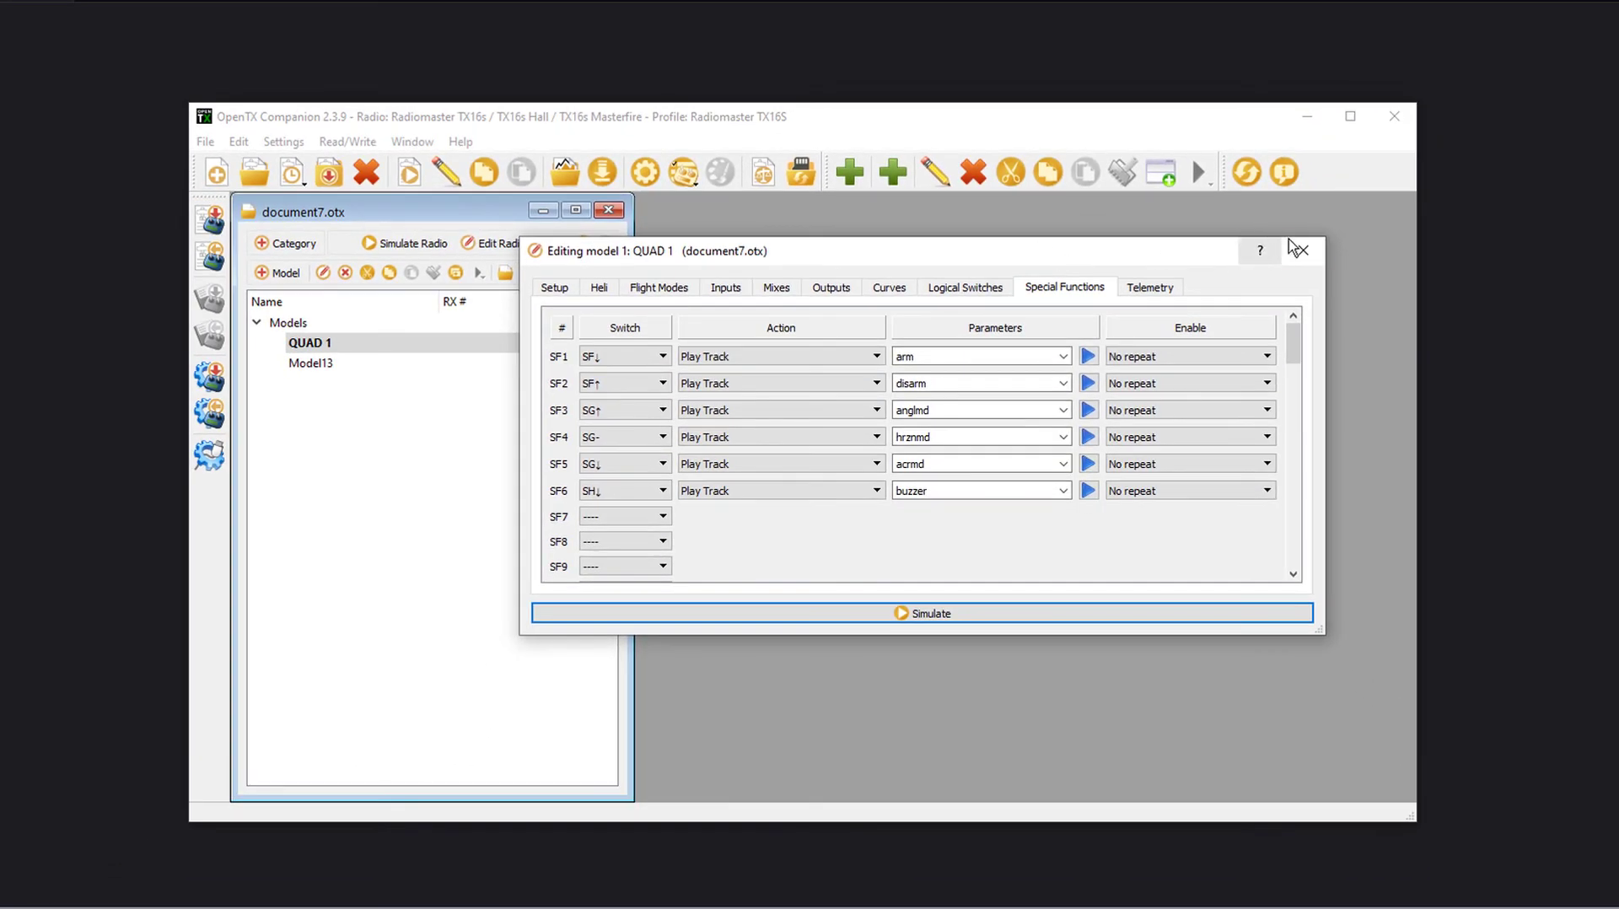
Close the QUAD 1 editor and check the Read/Write menu without choosing anything.
left_click(1296, 248)
left_click(346, 142)
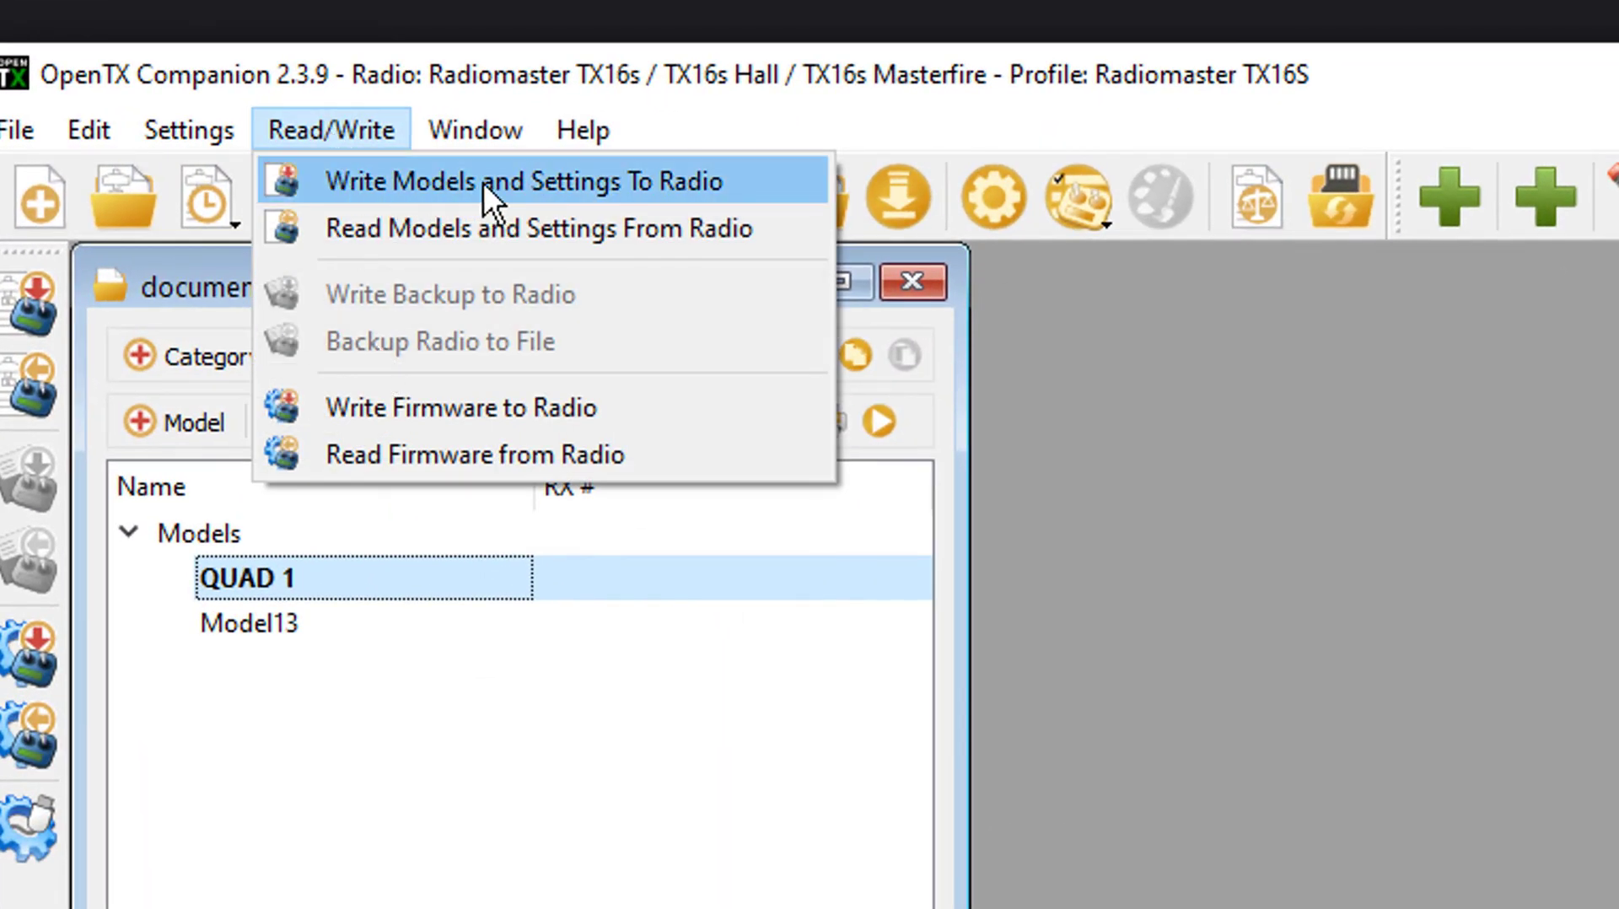
mouse_move(583, 130)
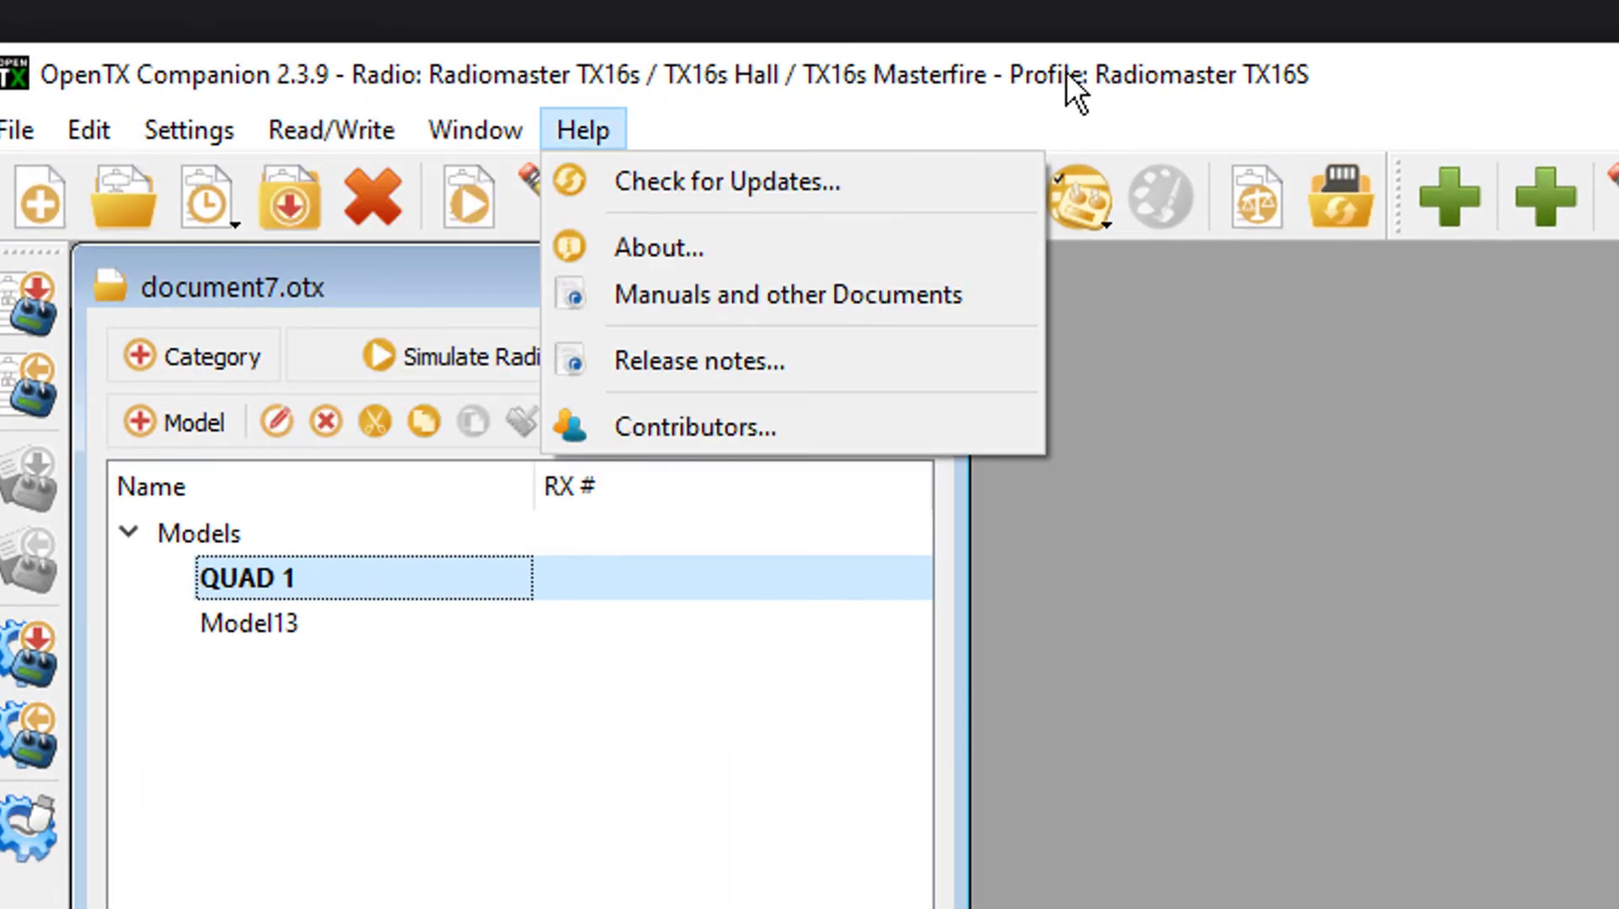
left_click(1418, 64)
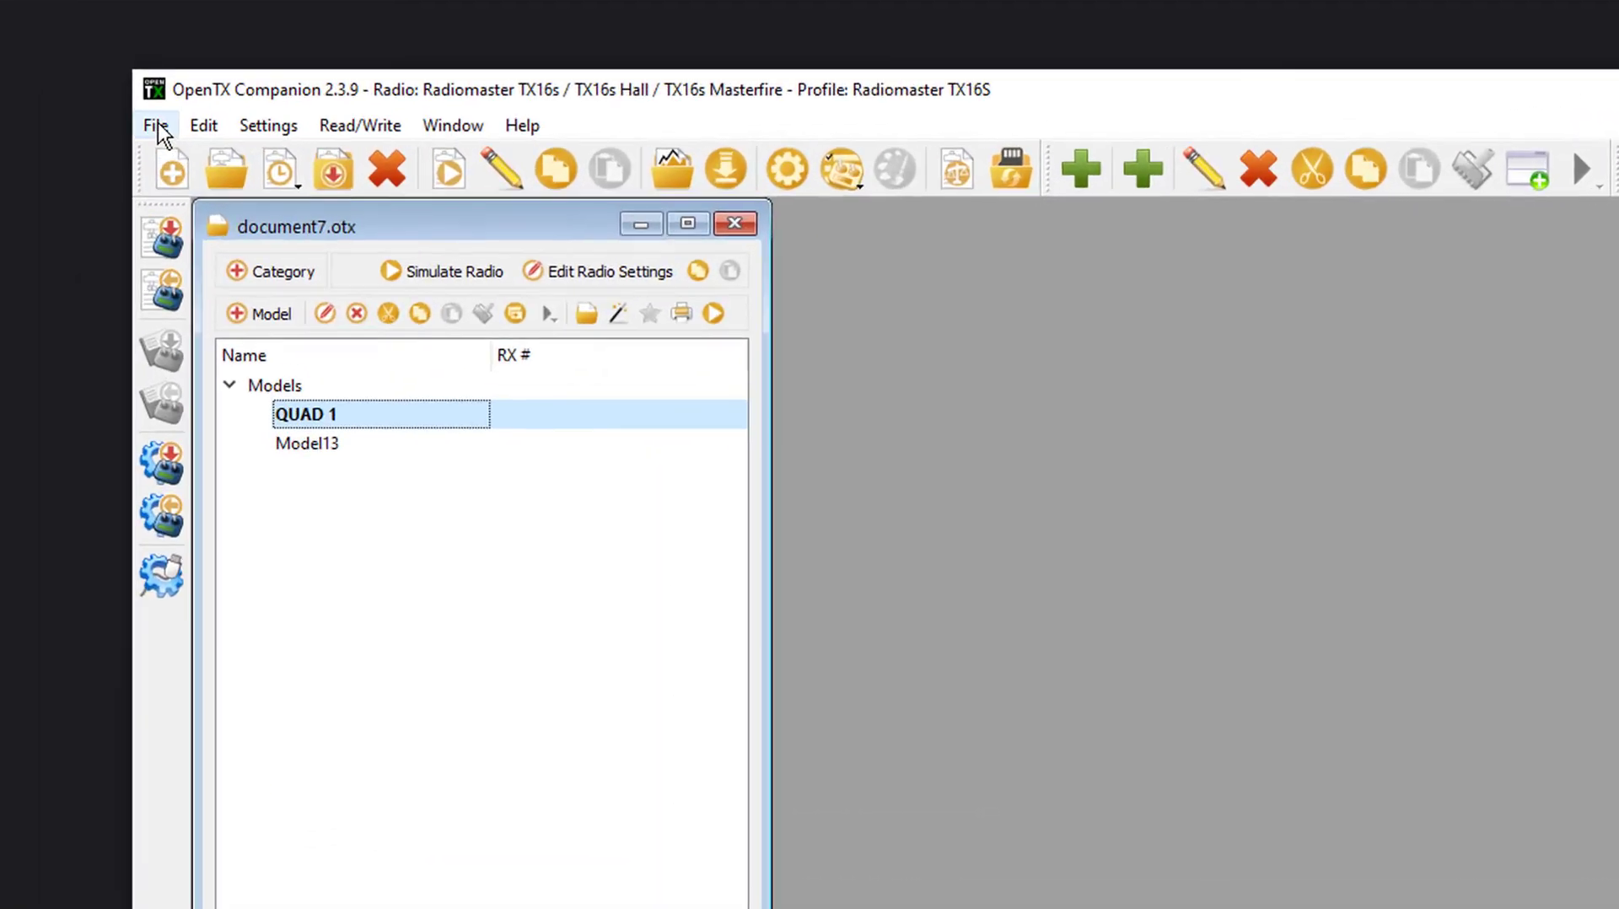
Save the models file as quad1.otx in Documents, replacing the existing file.
left_click(205, 142)
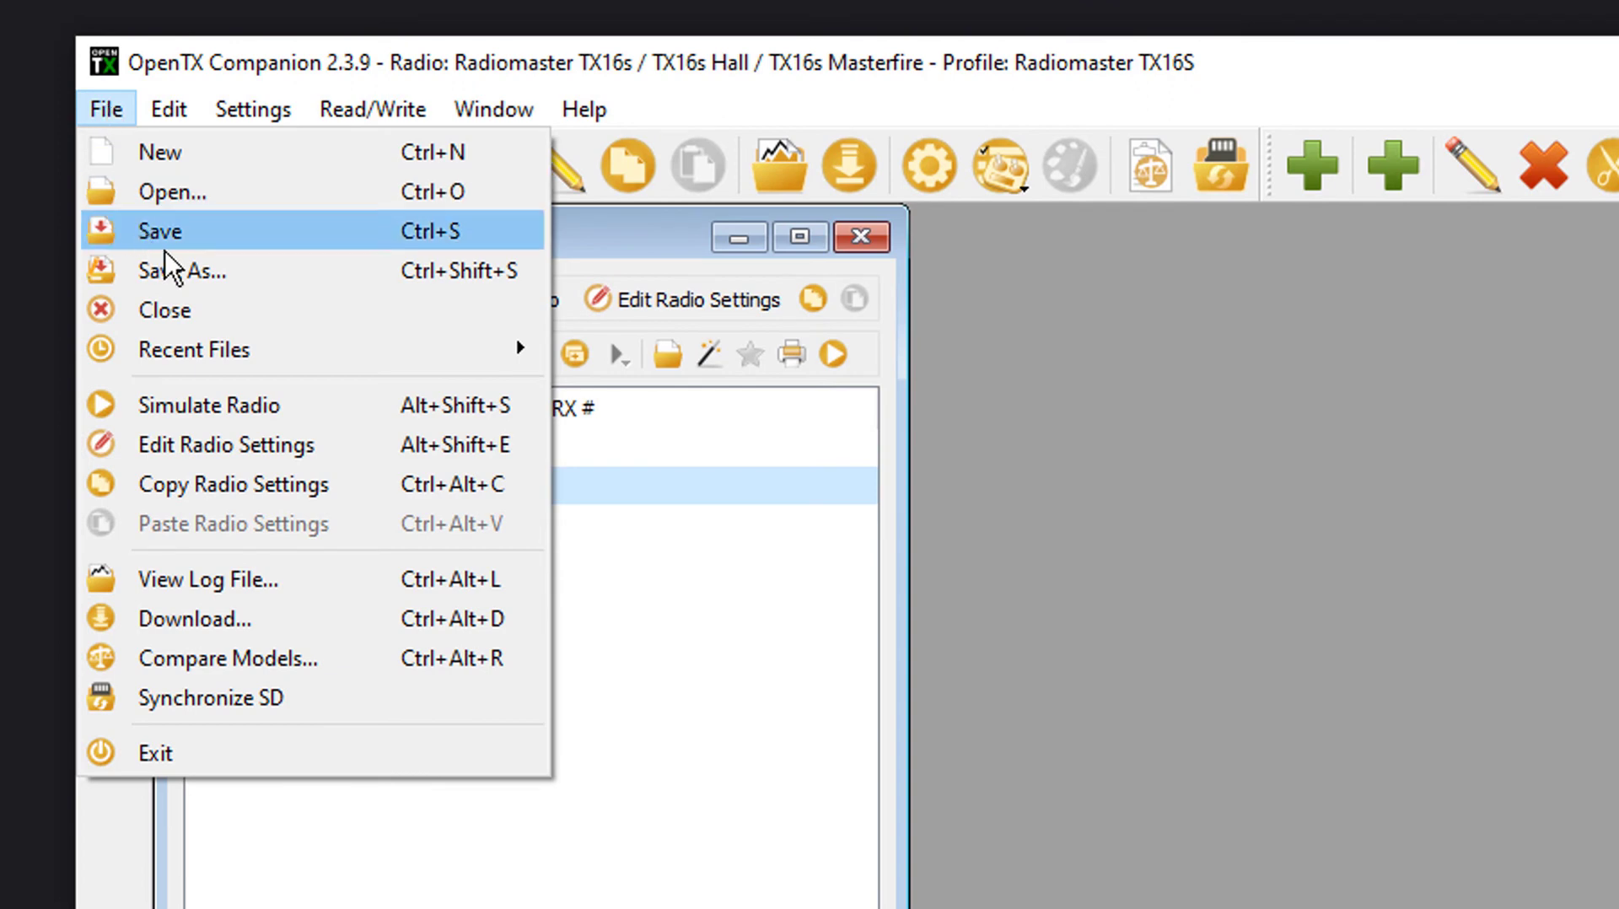
left_click(218, 235)
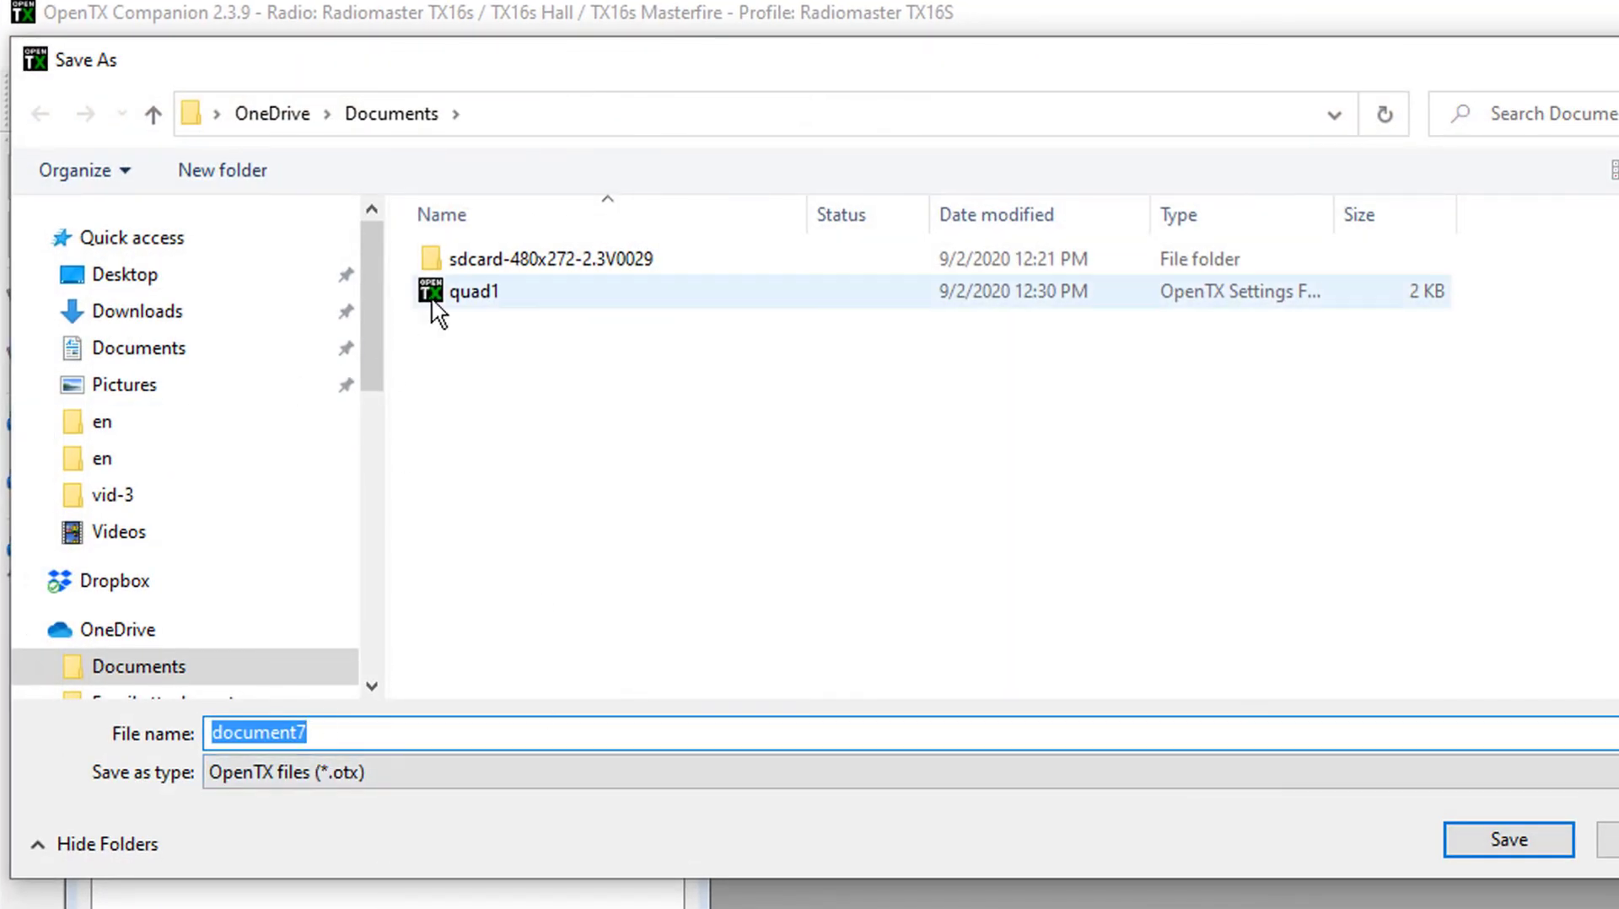
left_click(433, 295)
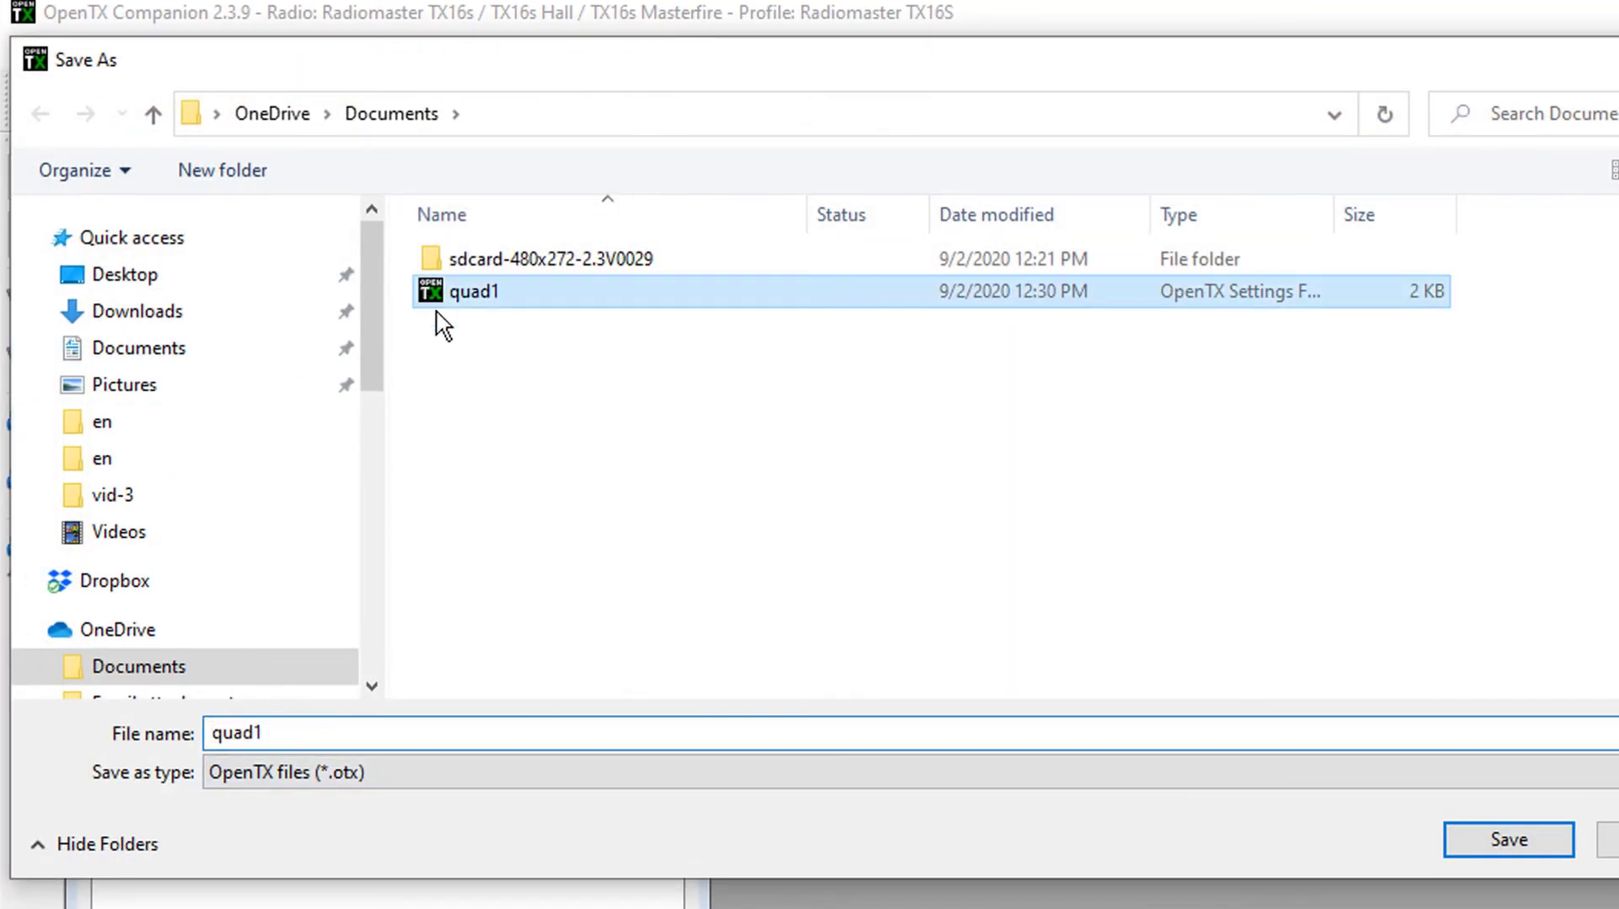
left_click(1509, 843)
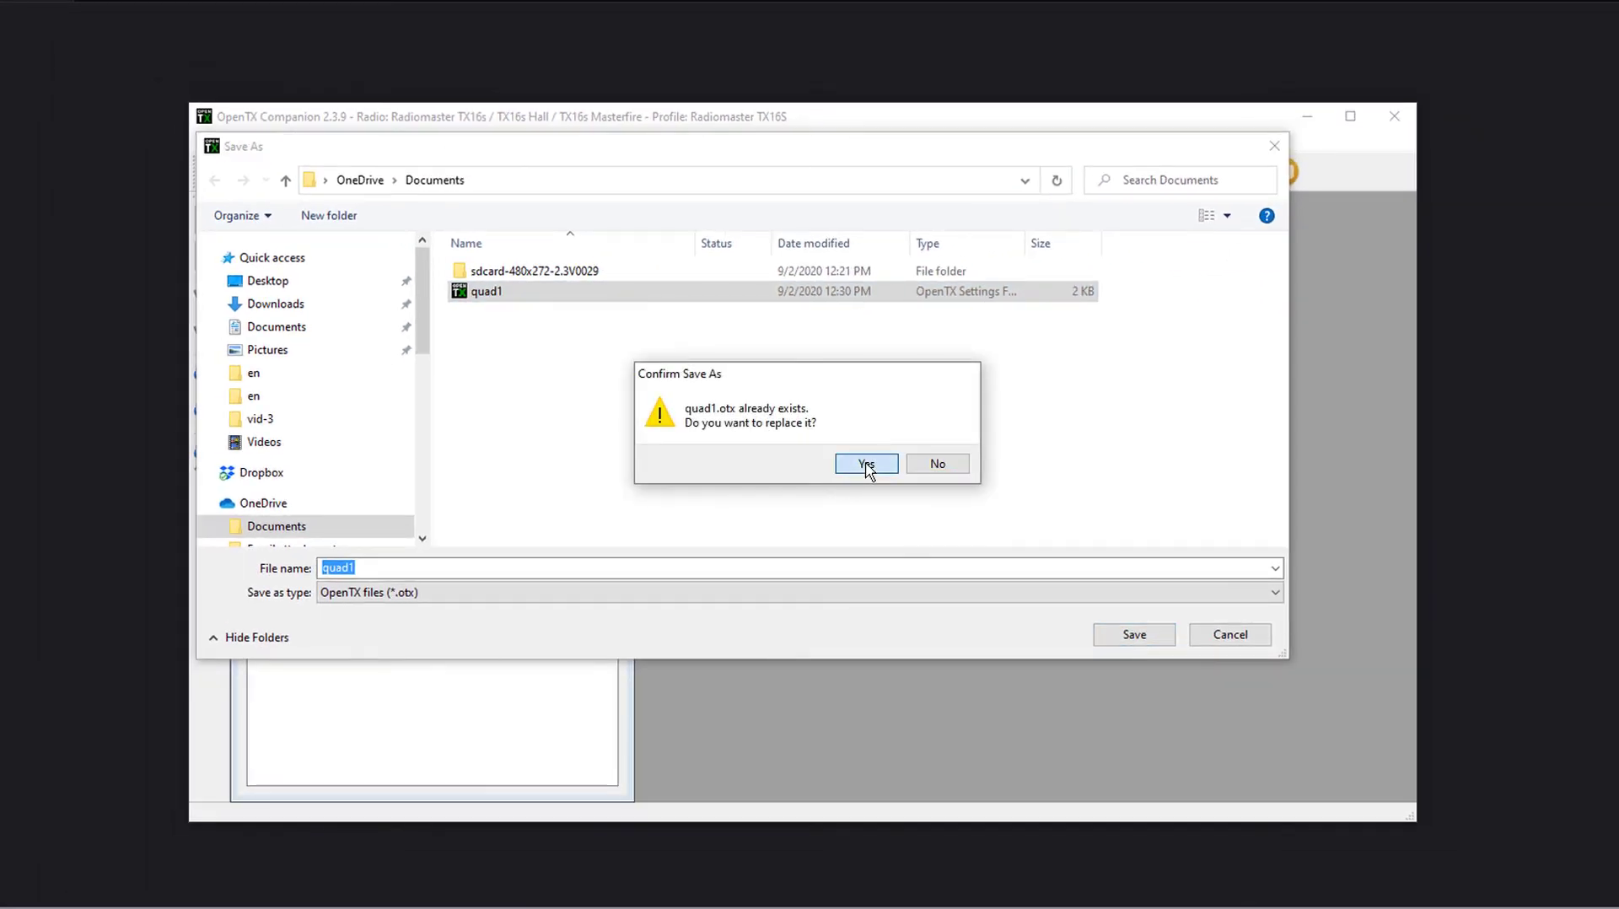
left_click(866, 465)
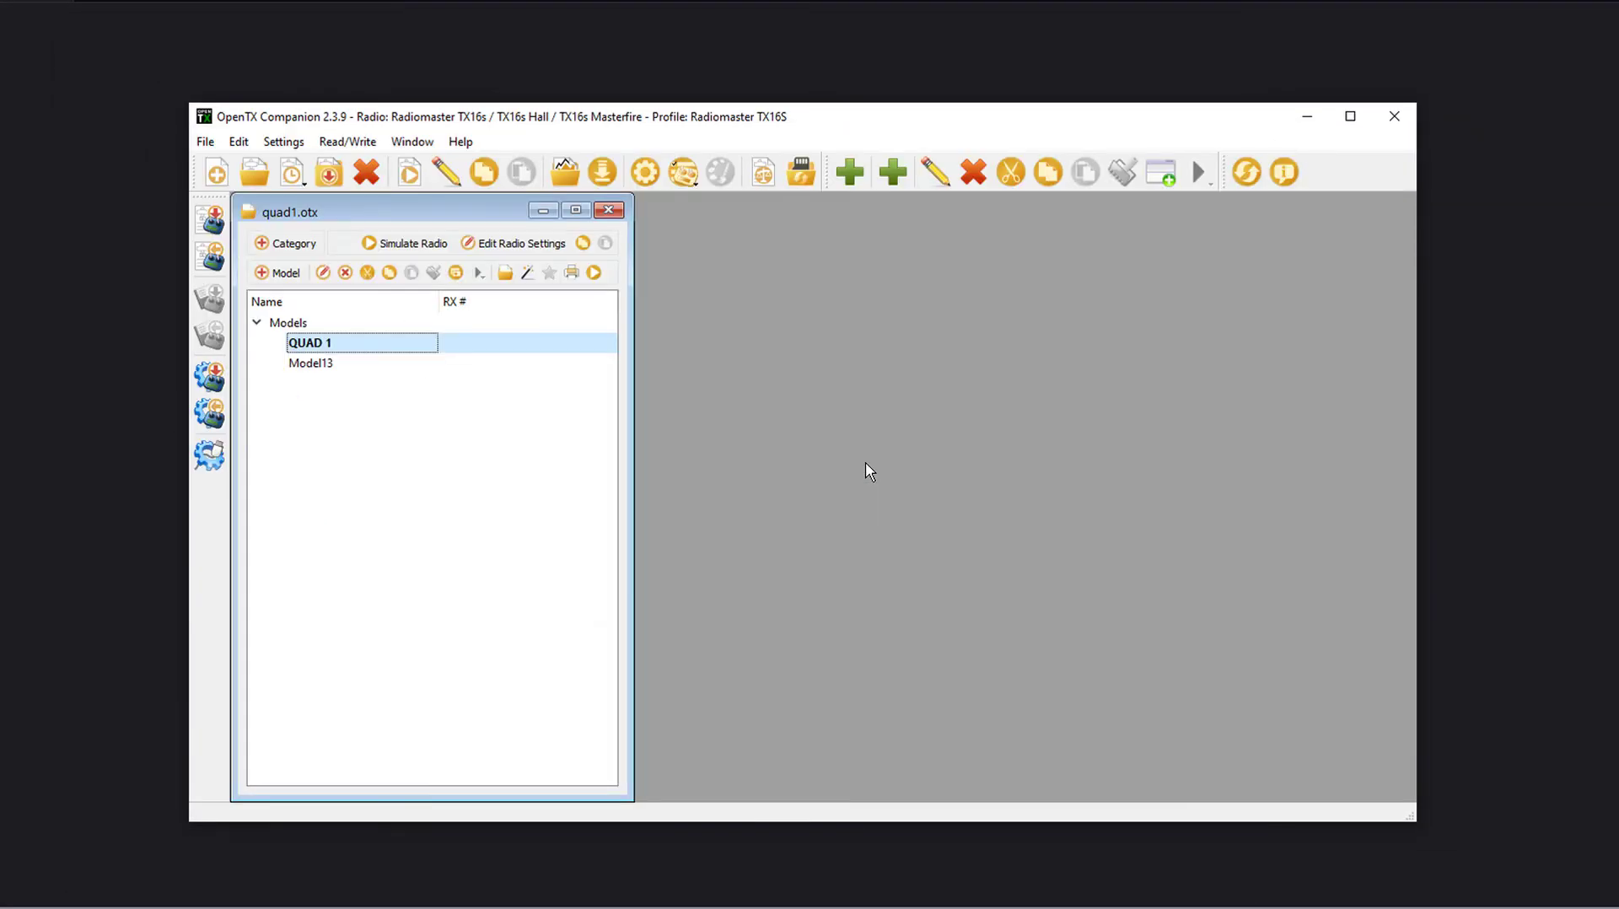